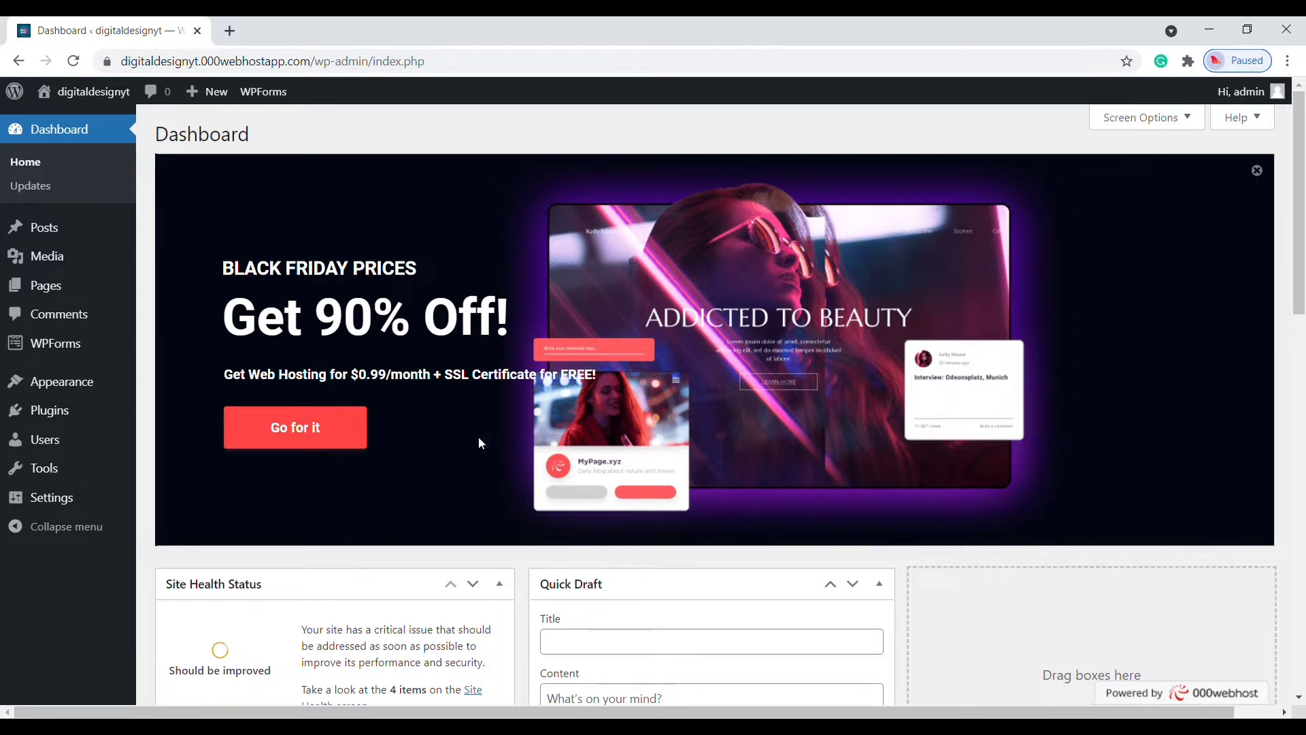
Step: Search the plugin directory for 'Hustle' and install the Hustle plugin
{"action": "mouse_move", "coordinate": [86, 413]}
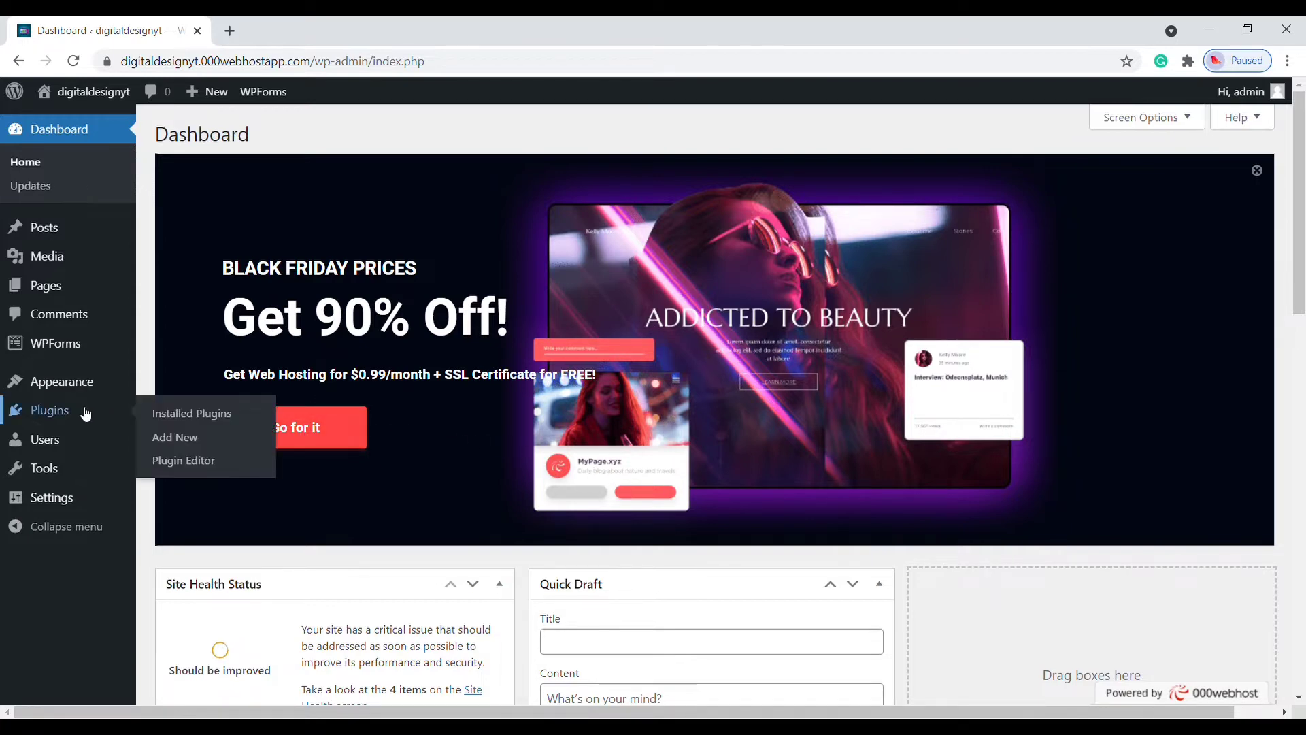
{"action": "left_click", "coordinate": [188, 451]}
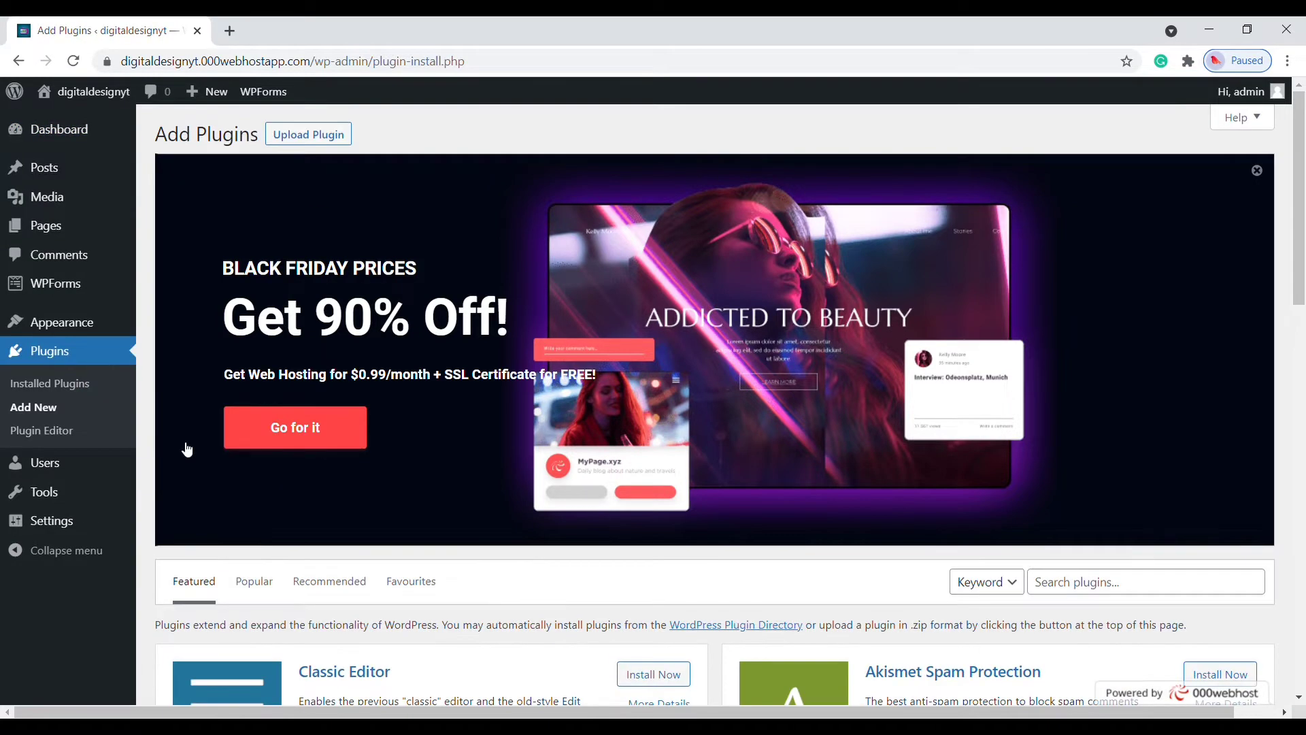
{"action": "scroll", "coordinate": [983, 462], "scroll_direction": "down", "scroll_amount": 6}
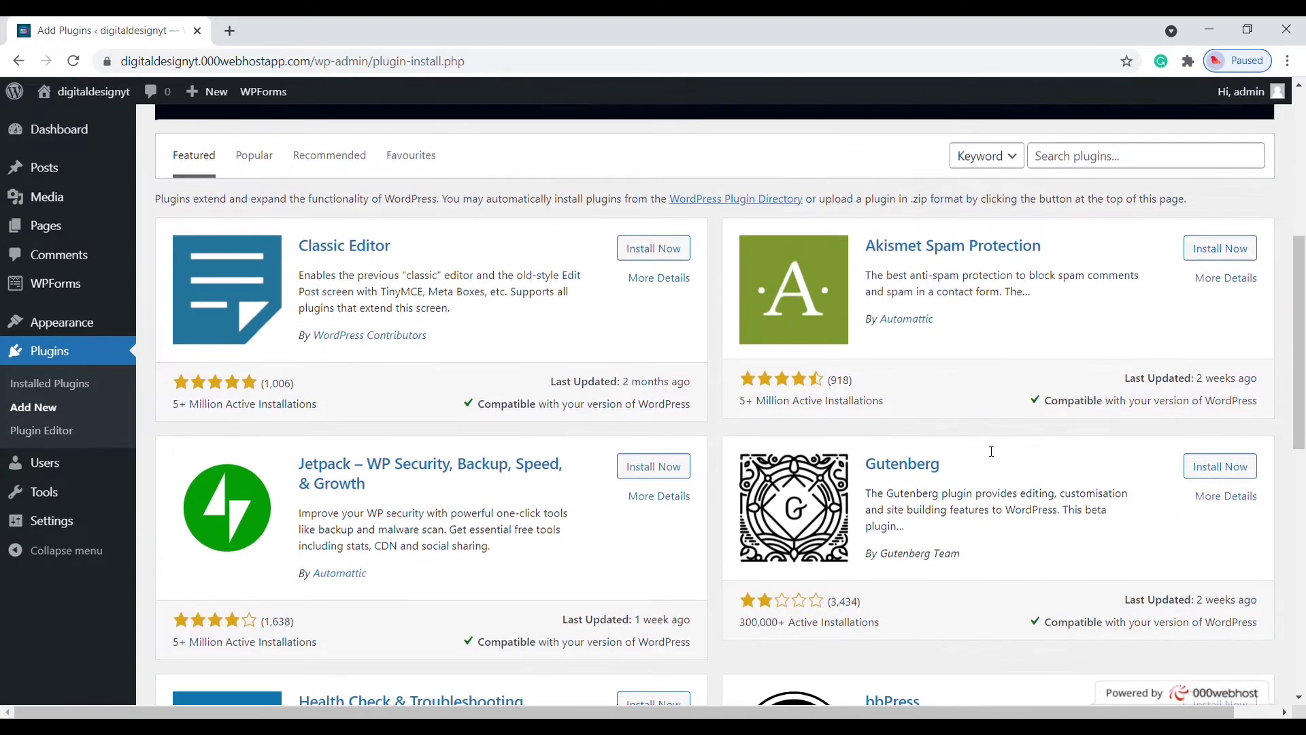
{"action": "scroll", "coordinate": [991, 447], "scroll_direction": "up", "scroll_amount": 1}
{"action": "left_click", "coordinate": [1060, 250]}
{"action": "type", "text": "Hus"}
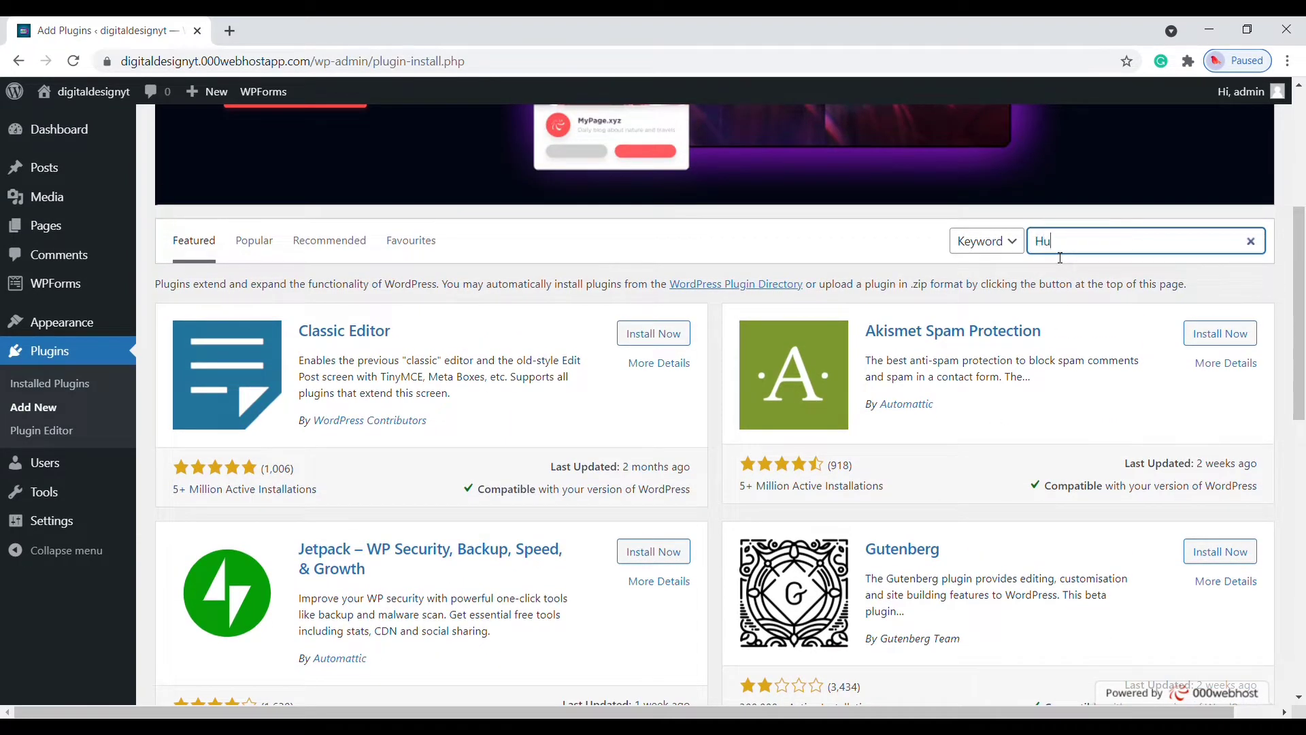
{"action": "type", "text": "tle"}
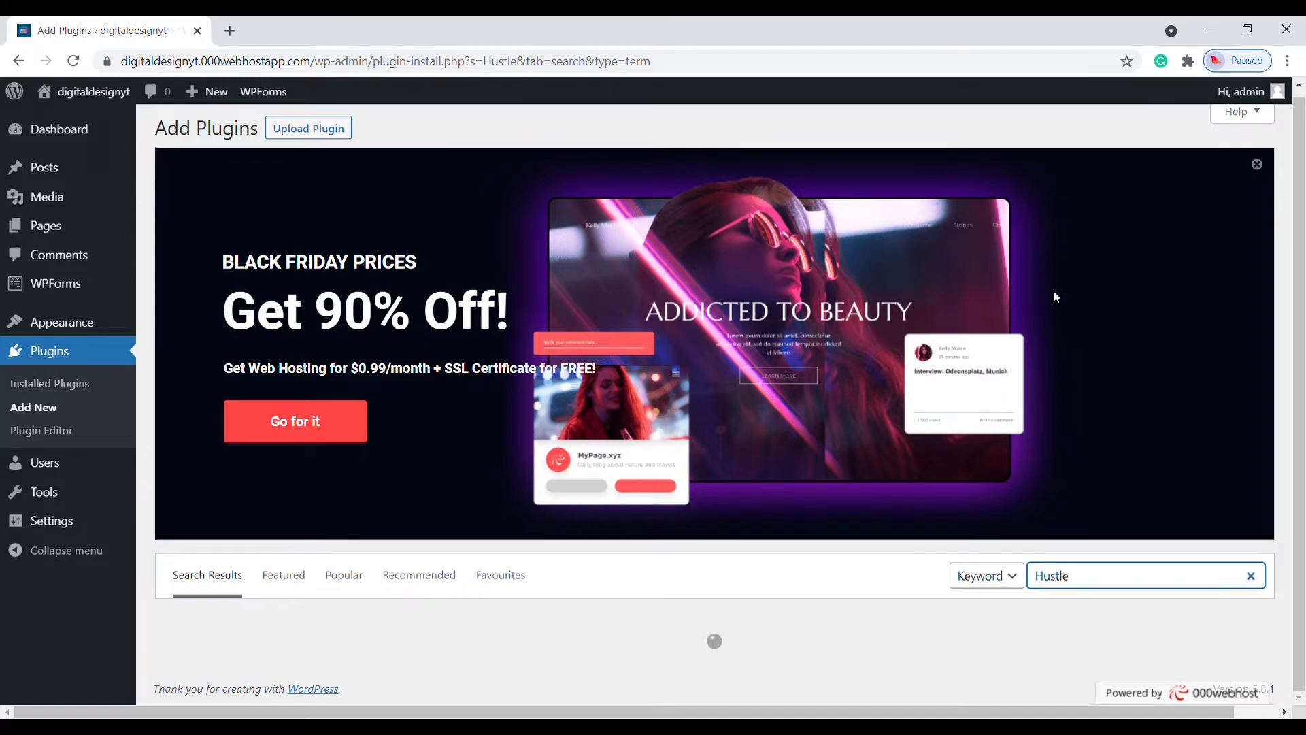
{"action": "scroll", "coordinate": [1053, 291], "scroll_direction": "down", "scroll_amount": 6}
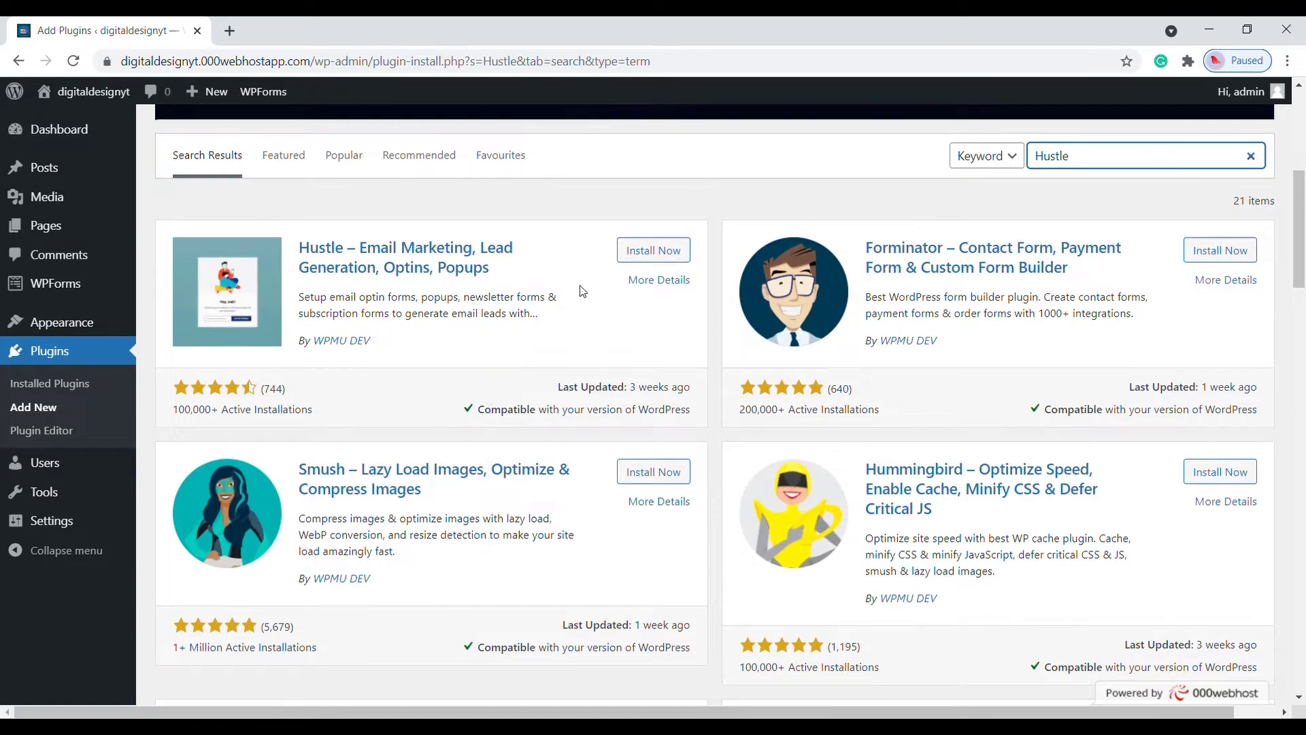
{"action": "left_click", "coordinate": [634, 252]}
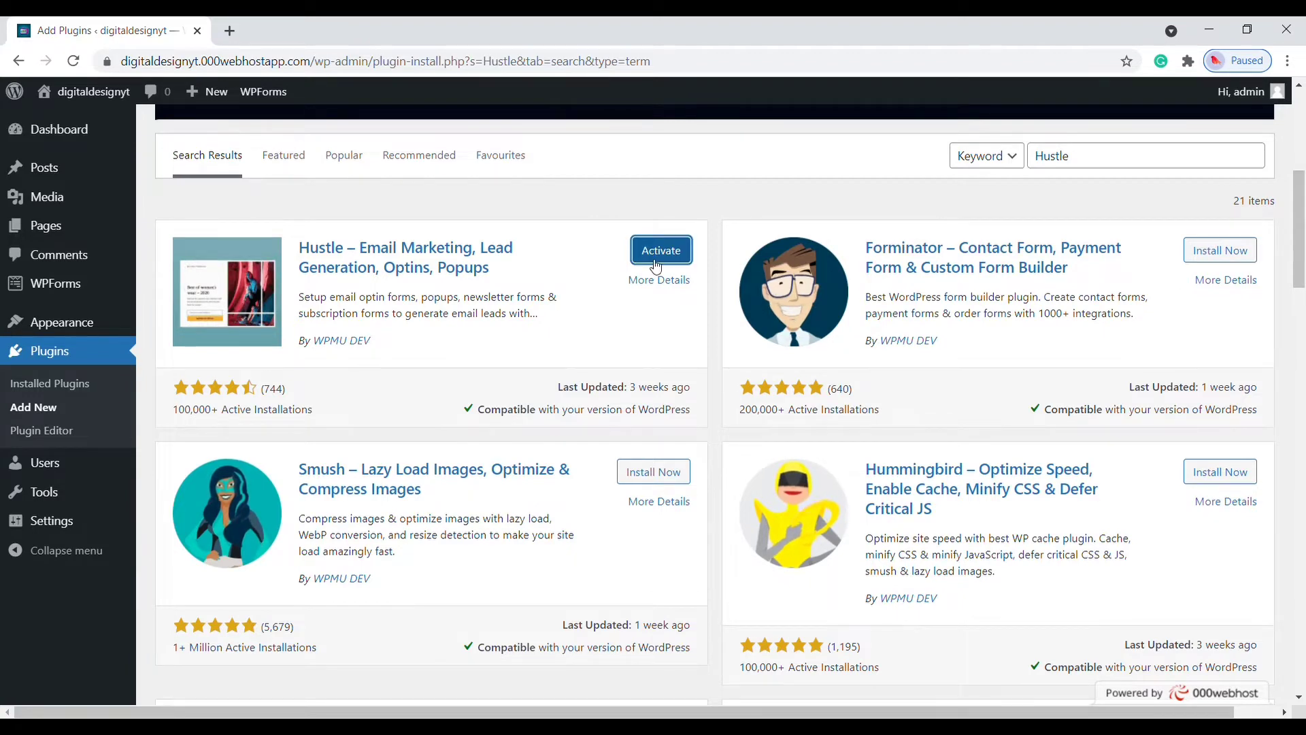
Step: Activate the newly installed Hustle plugin
{"action": "left_click", "coordinate": [656, 267]}
{"action": "scroll", "coordinate": [543, 292], "scroll_direction": "down", "scroll_amount": 4}
{"action": "scroll", "coordinate": [545, 297], "scroll_direction": "down", "scroll_amount": 1}
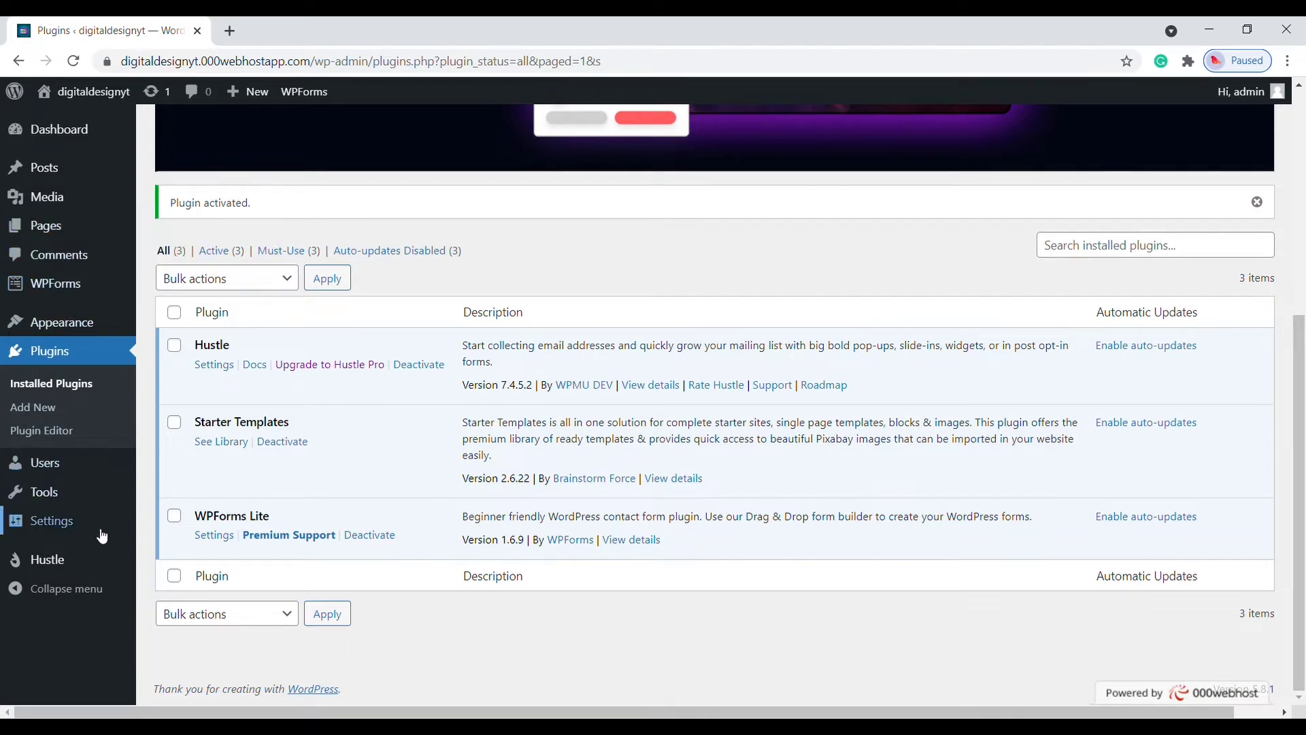
{"action": "mouse_move", "coordinate": [101, 564]}
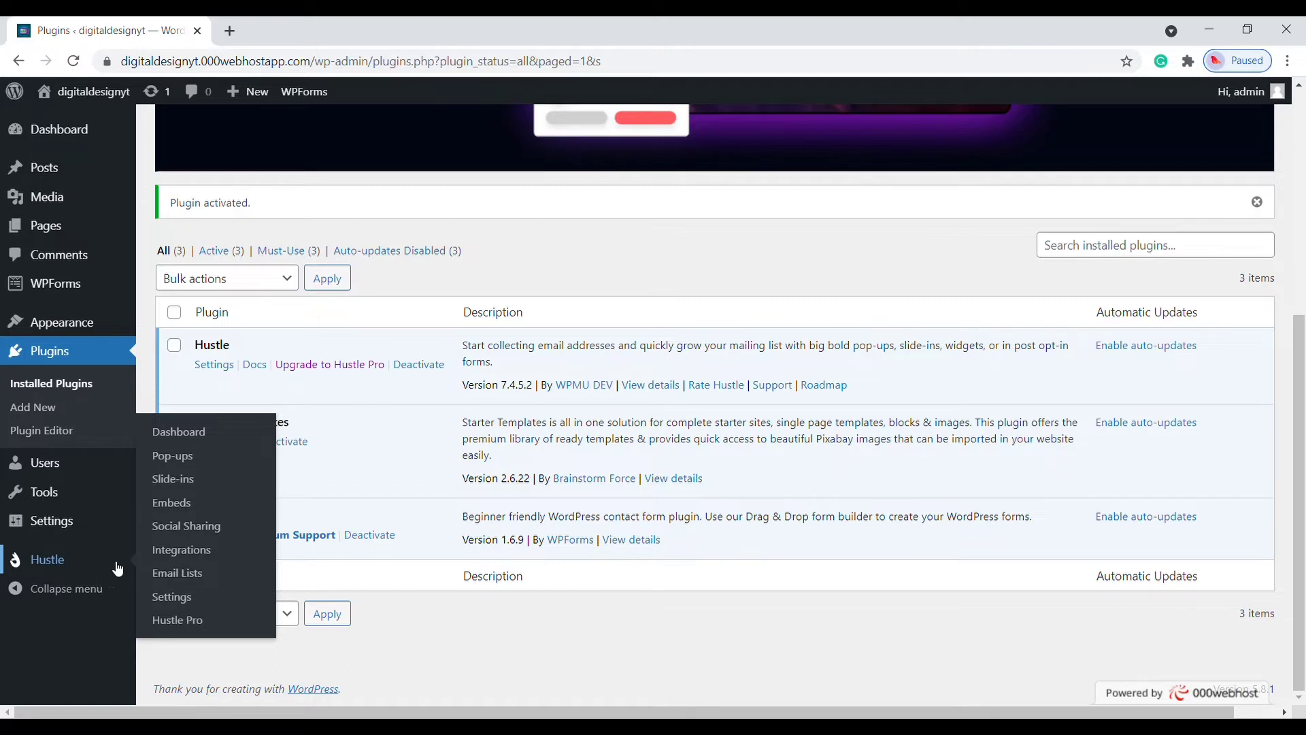
Step: Open the Hustle dashboard and review its Pop-ups, Embeds, Slide-ins and Social Shares sections
{"action": "left_click", "coordinate": [179, 433]}
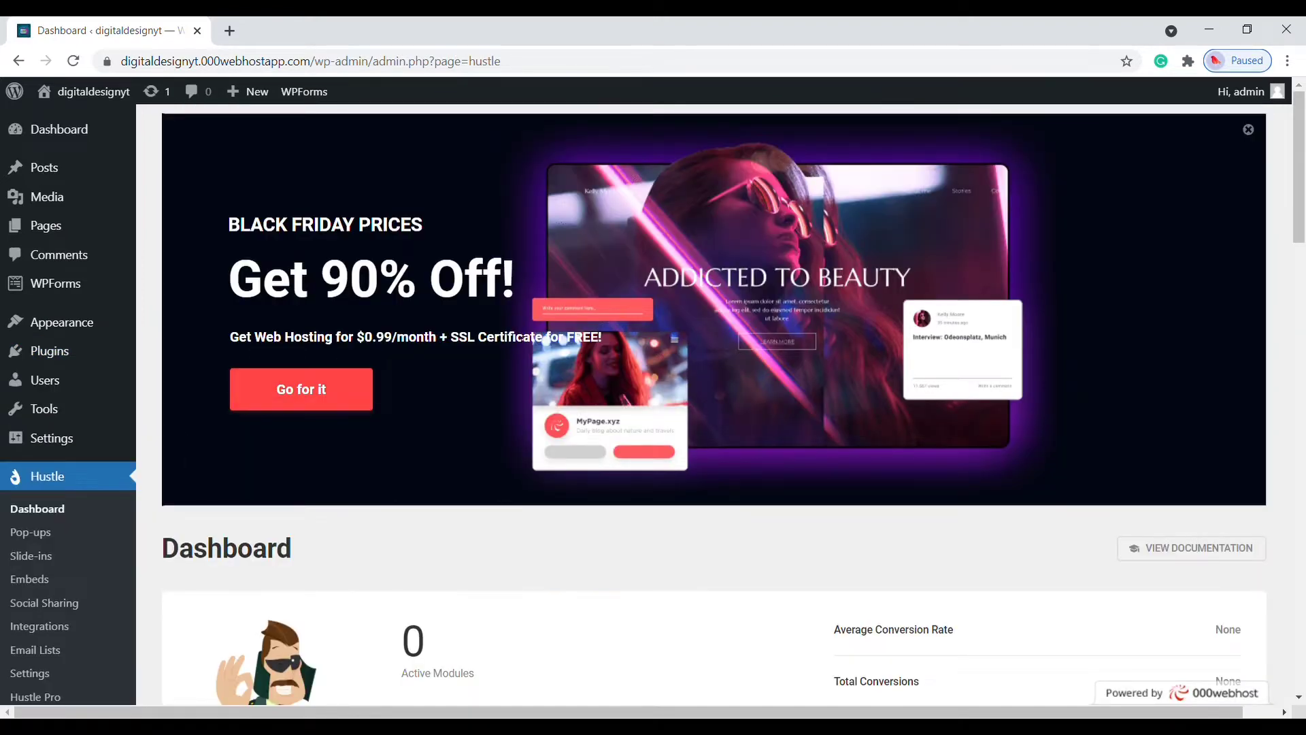
{"action": "scroll", "coordinate": [587, 332], "scroll_direction": "down", "scroll_amount": 3}
{"action": "scroll", "coordinate": [586, 331], "scroll_direction": "down", "scroll_amount": 5}
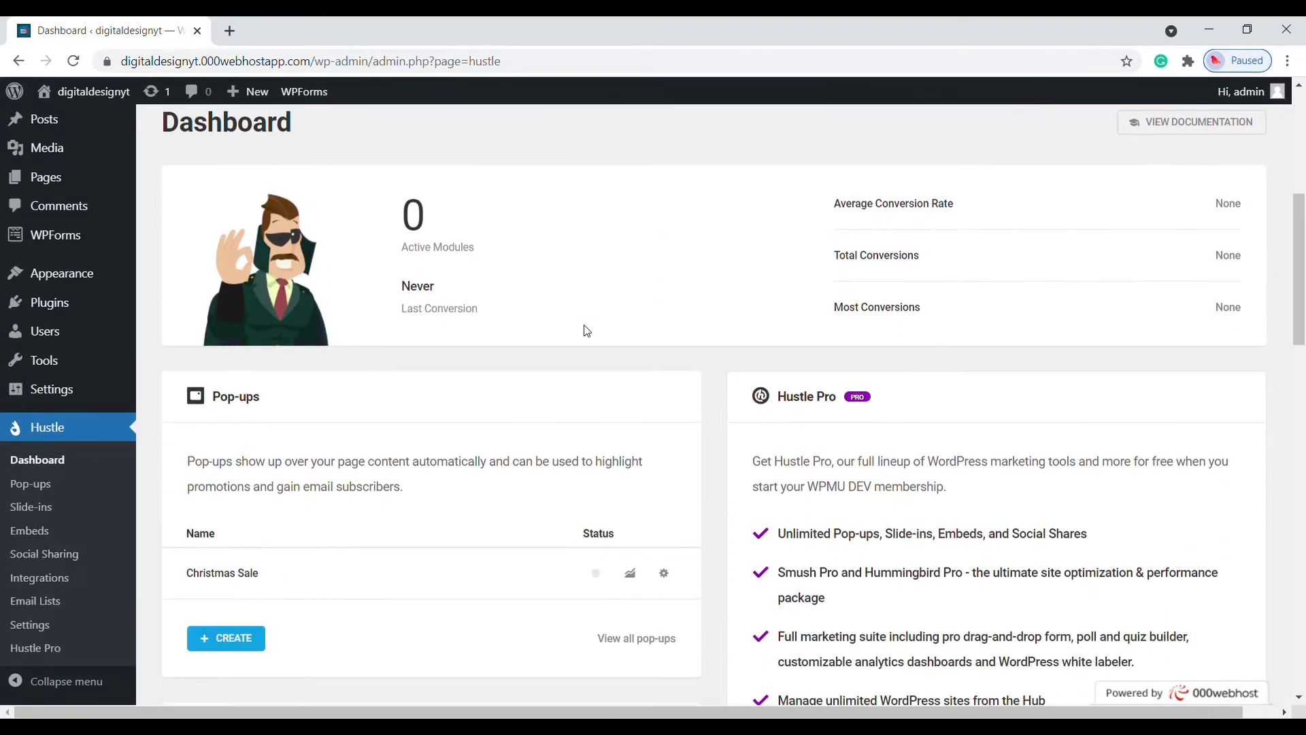
{"action": "scroll", "coordinate": [587, 331], "scroll_direction": "down", "scroll_amount": 1}
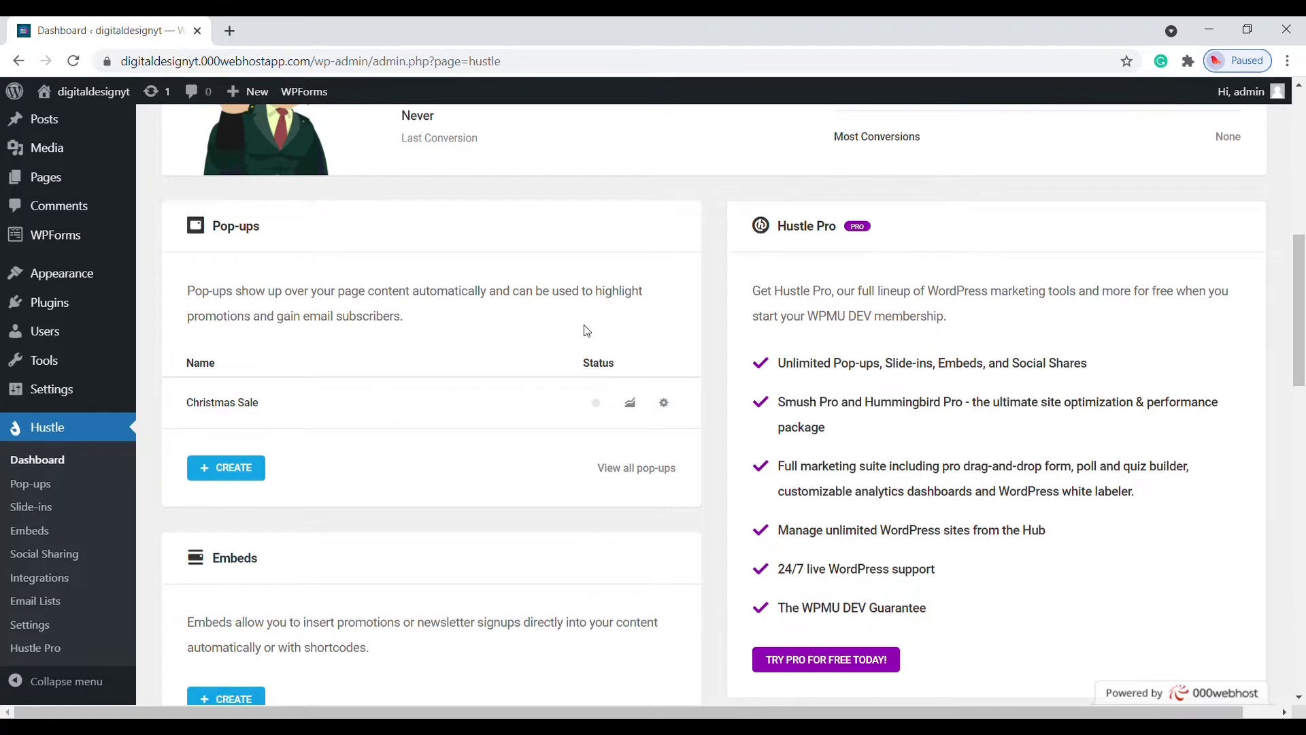
{"action": "scroll", "coordinate": [586, 332], "scroll_direction": "down", "scroll_amount": 4}
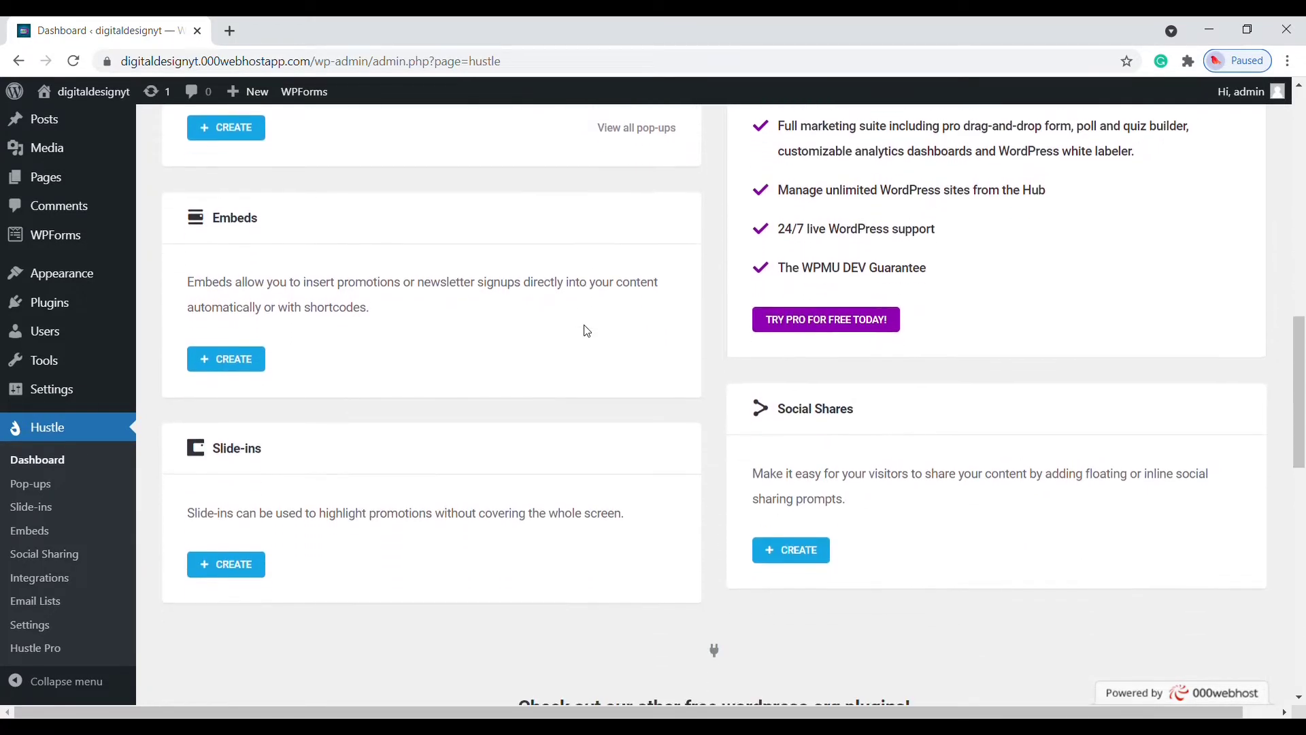
{"action": "scroll", "coordinate": [587, 331], "scroll_direction": "up", "scroll_amount": 4}
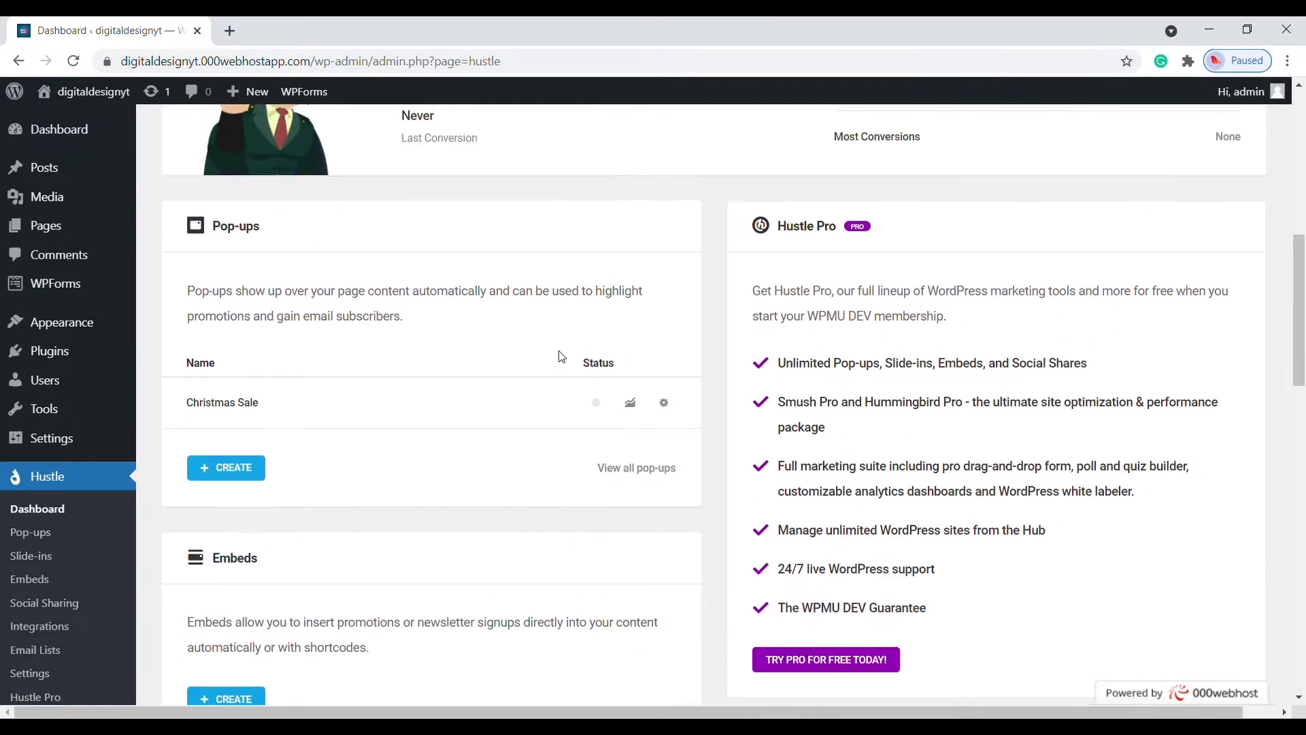
{"action": "scroll", "coordinate": [561, 357], "scroll_direction": "up", "scroll_amount": 1}
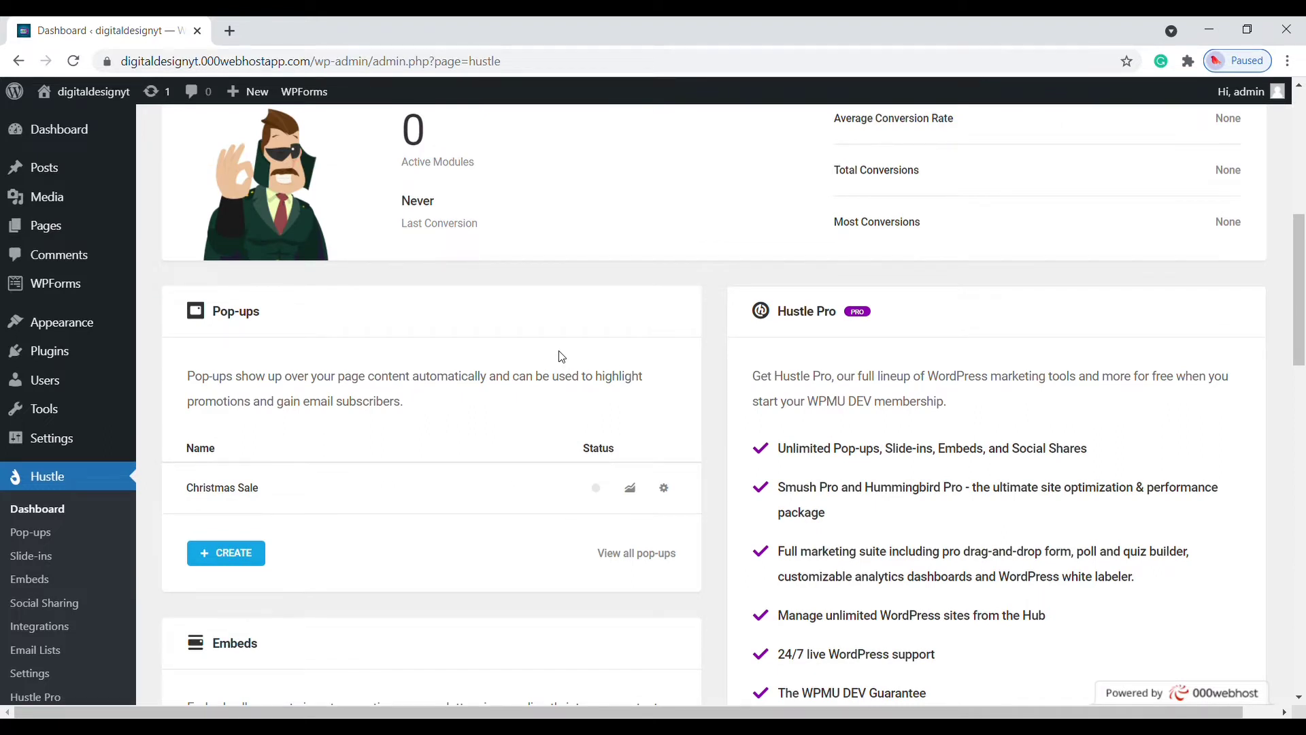
{"action": "scroll", "coordinate": [562, 357], "scroll_direction": "down", "scroll_amount": 4}
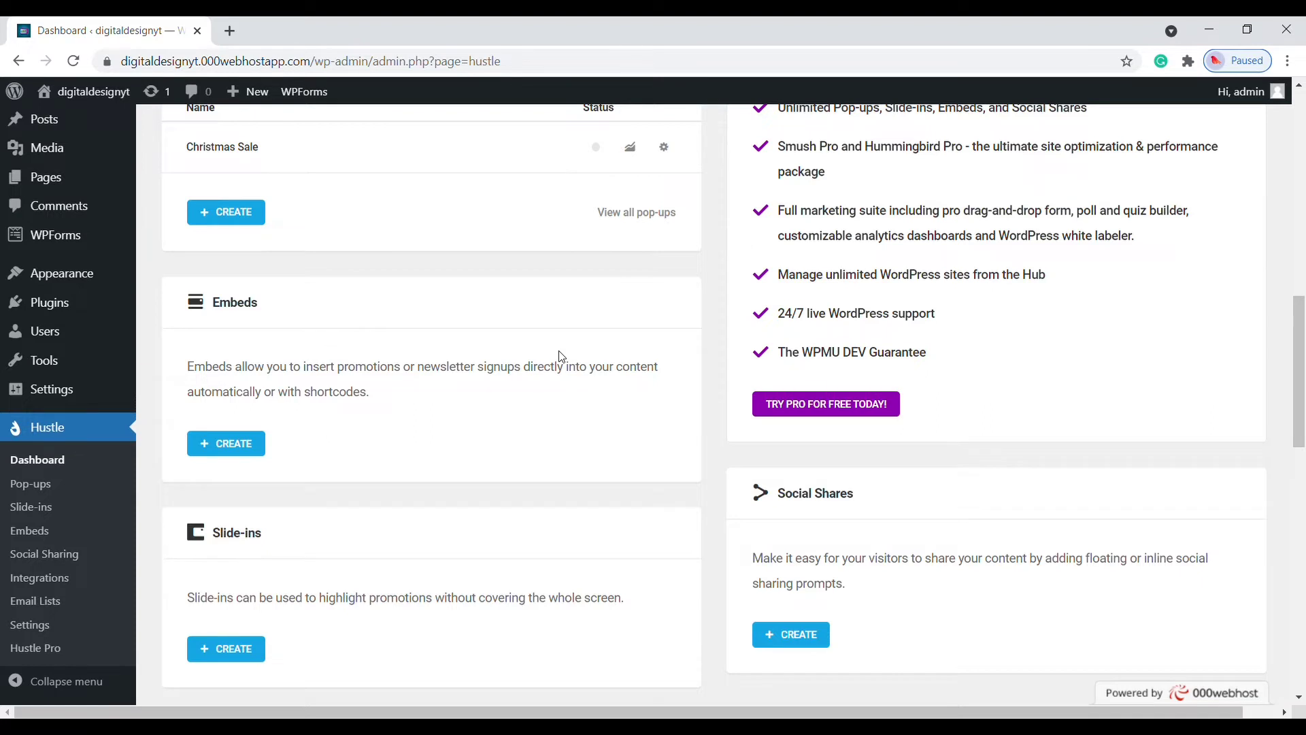
{"action": "scroll", "coordinate": [562, 358], "scroll_direction": "down", "scroll_amount": 2}
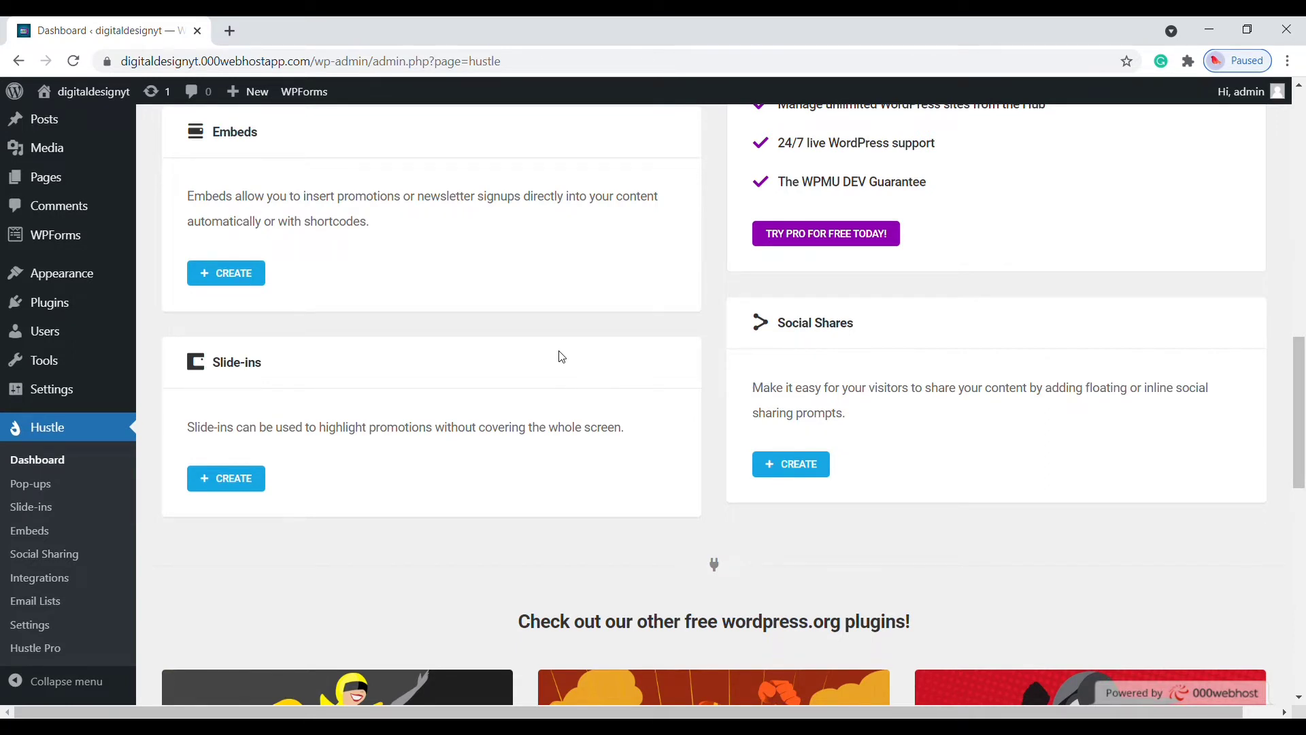
{"action": "scroll", "coordinate": [562, 357], "scroll_direction": "up", "scroll_amount": 5}
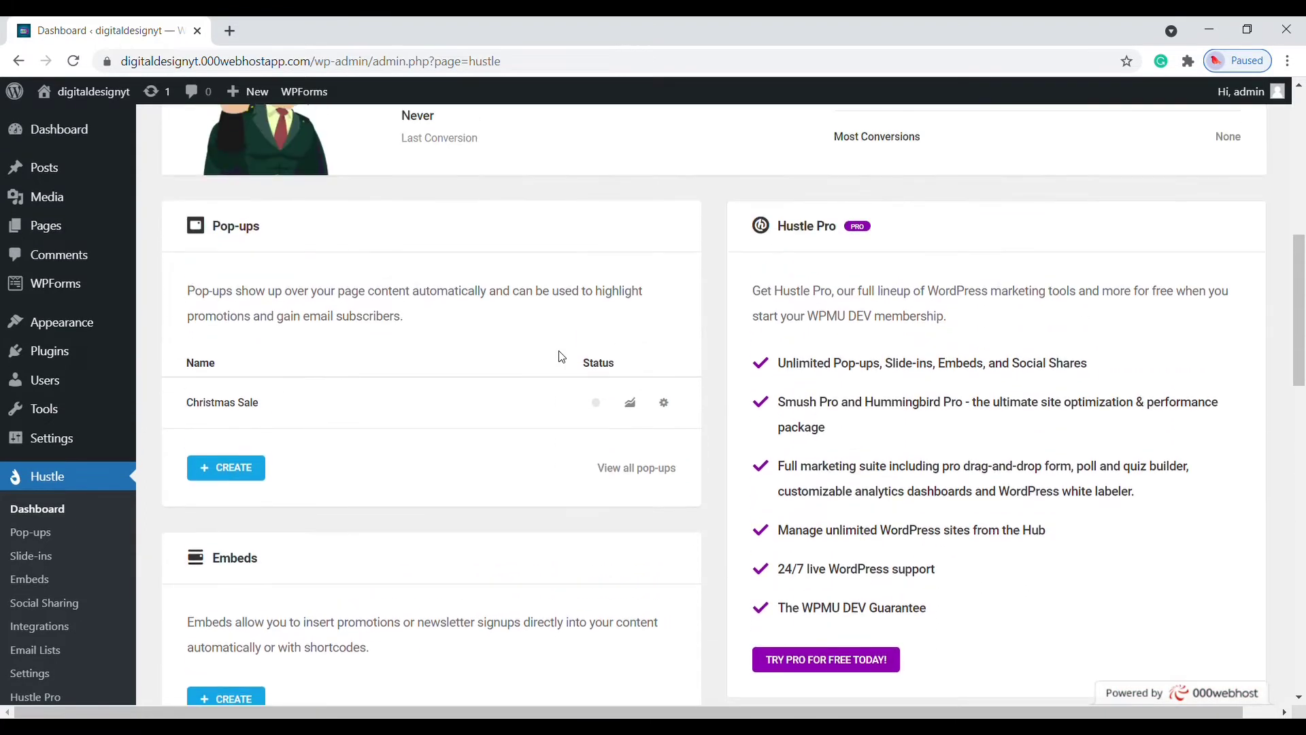
{"action": "scroll", "coordinate": [562, 357], "scroll_direction": "up", "scroll_amount": 1}
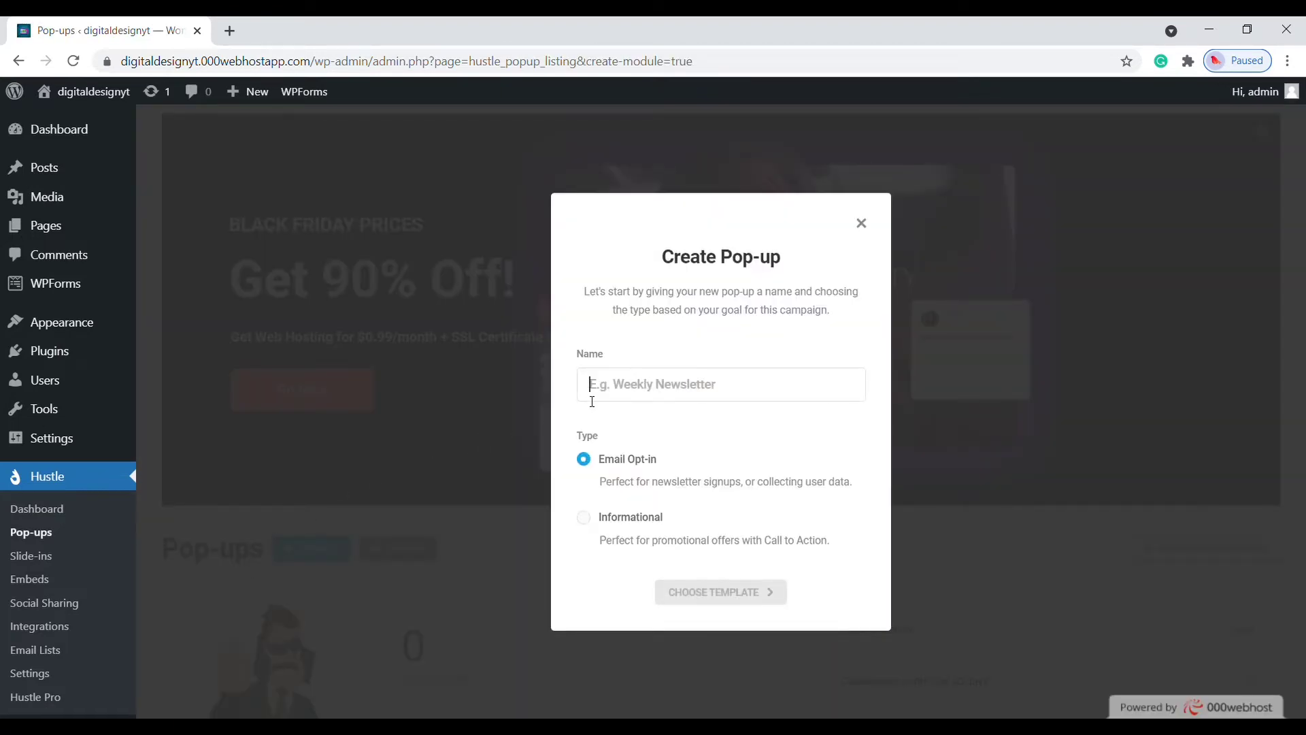
Step: Name the new Email Opt-in pop-up 'Christmas Sale', correcting a typo
{"action": "type", "text": "Chr"}
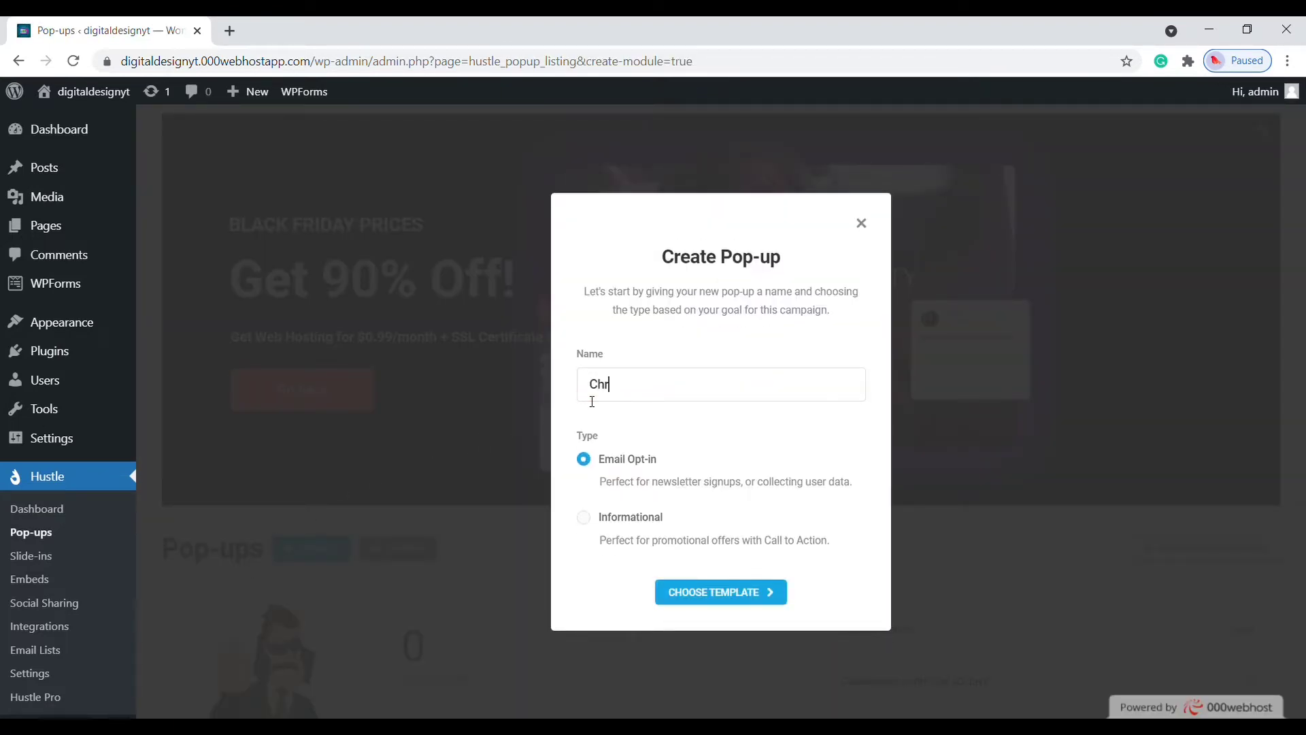
{"action": "type", "text": "isma"}
{"action": "key", "text": "BackSpace"}
{"action": "key", "text": "BackSpace"}
{"action": "key", "text": "BackSpace"}
{"action": "type", "text": "tmas Sale"}
Step: Browse the pop-up templates and preview the Christmas template
{"action": "left_click", "coordinate": [698, 583]}
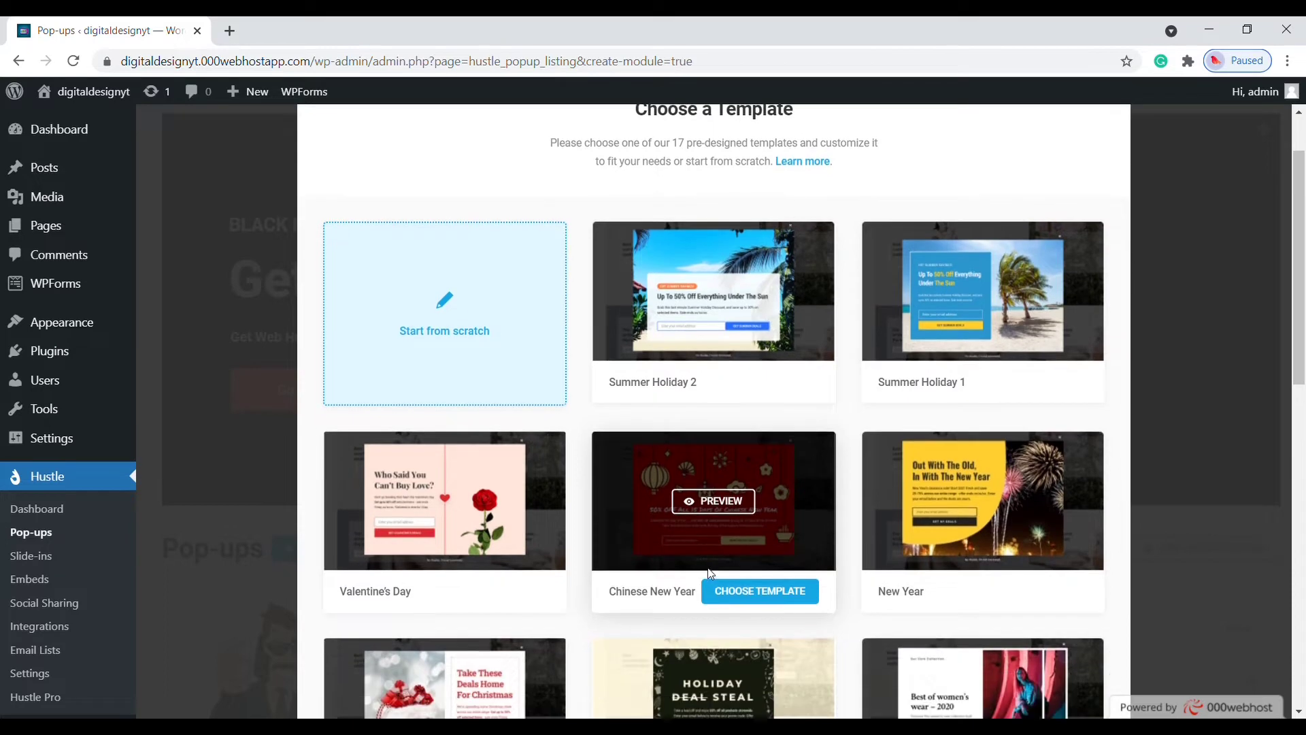
{"action": "scroll", "coordinate": [708, 575], "scroll_direction": "down", "scroll_amount": 5}
{"action": "scroll", "coordinate": [707, 529], "scroll_direction": "down", "scroll_amount": 9}
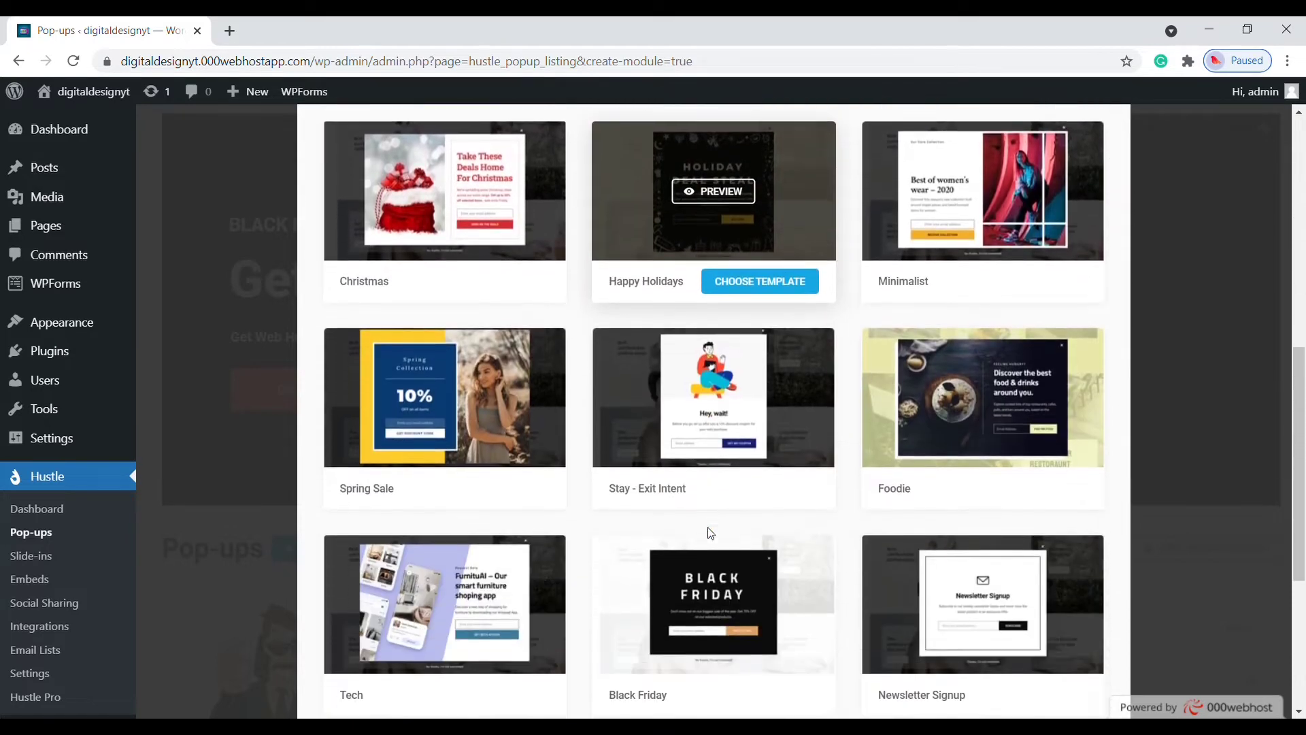
{"action": "scroll", "coordinate": [711, 532], "scroll_direction": "up", "scroll_amount": 5}
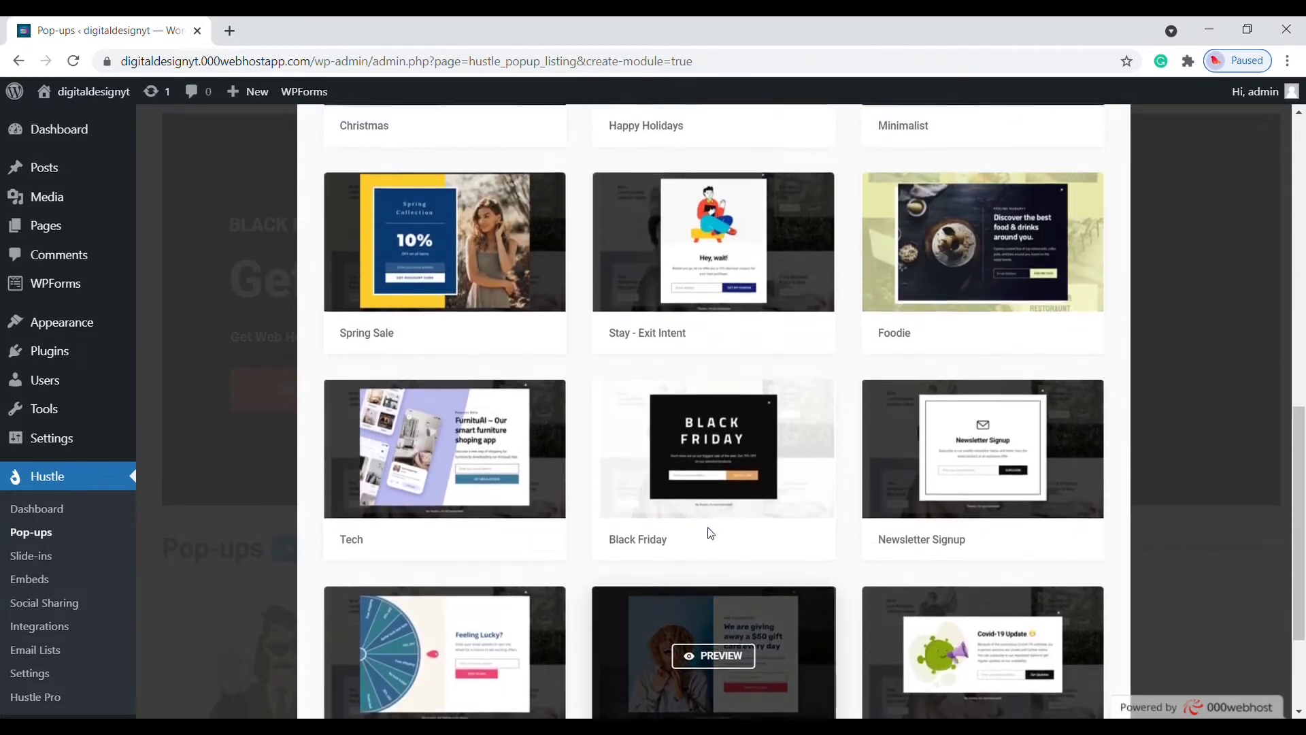
{"action": "scroll", "coordinate": [710, 533], "scroll_direction": "up", "scroll_amount": 1}
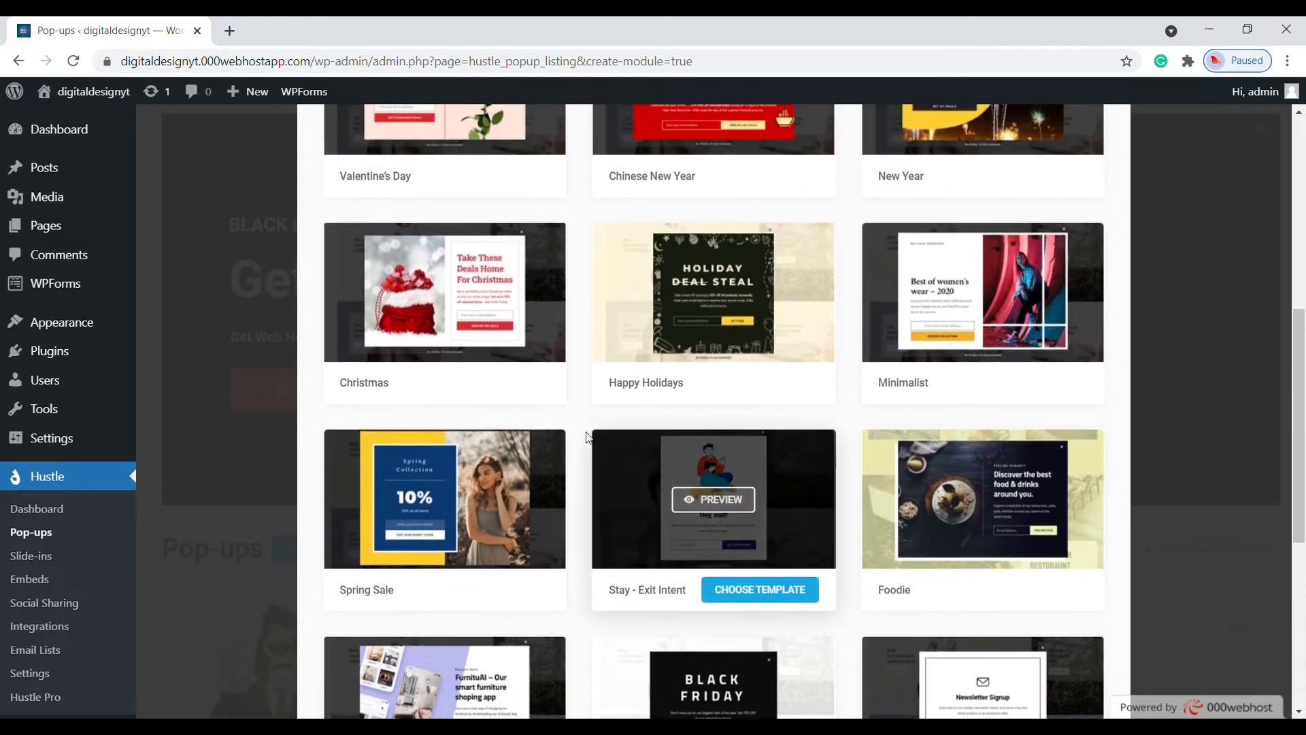
{"action": "mouse_move", "coordinate": [446, 313]}
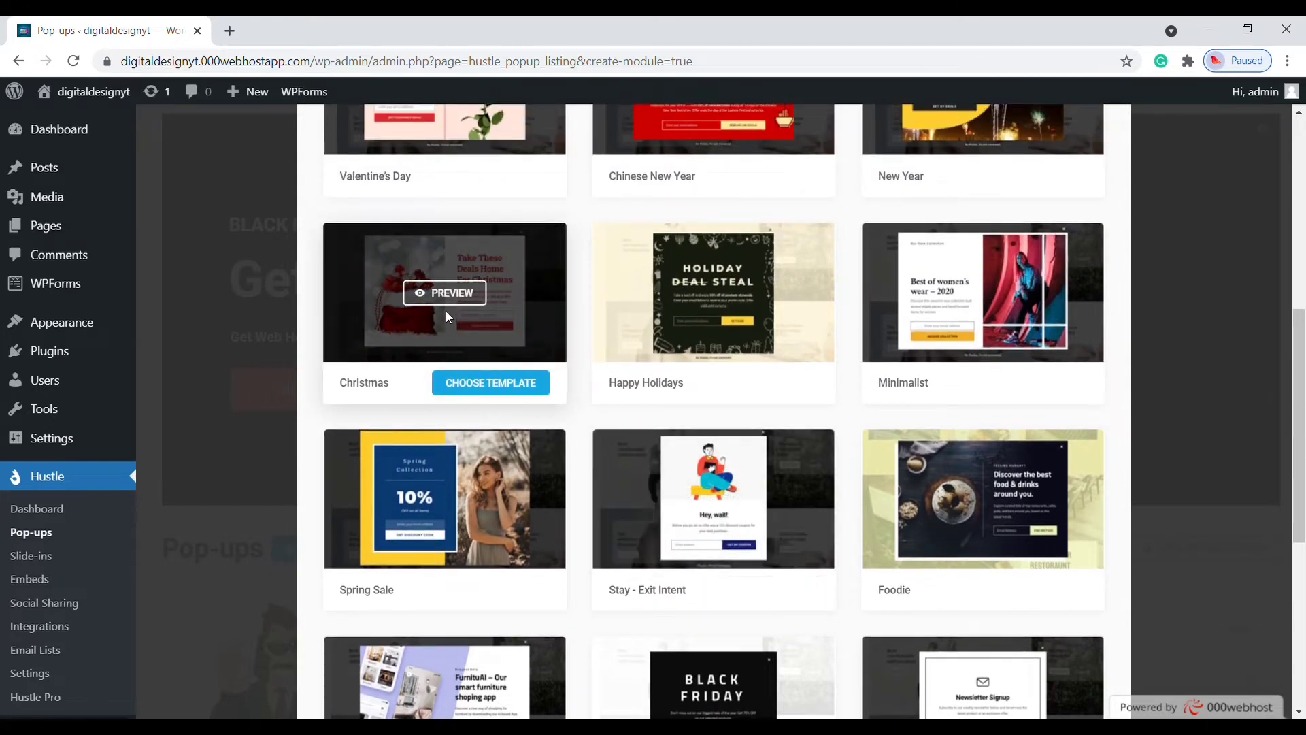
{"action": "left_click", "coordinate": [445, 298]}
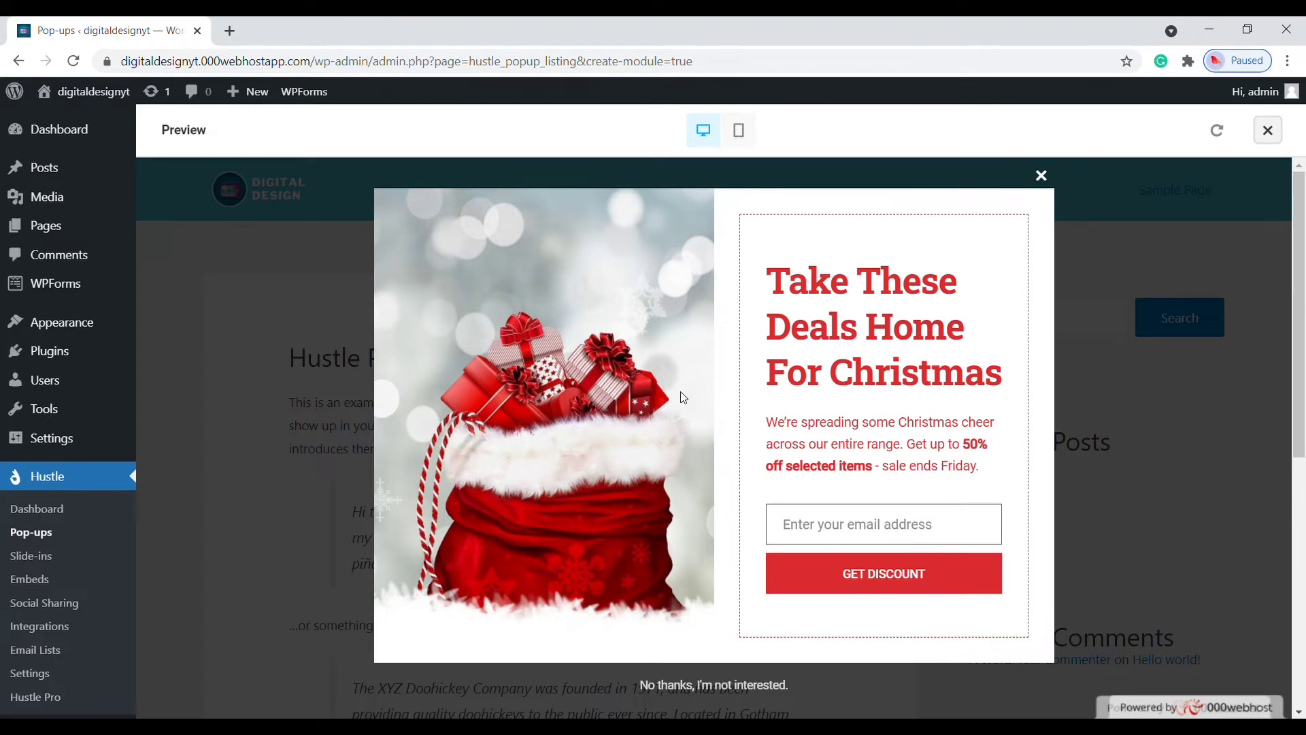
Step: Check the Christmas template's mobile layout, then choose it for the pop-up
{"action": "left_click", "coordinate": [746, 144]}
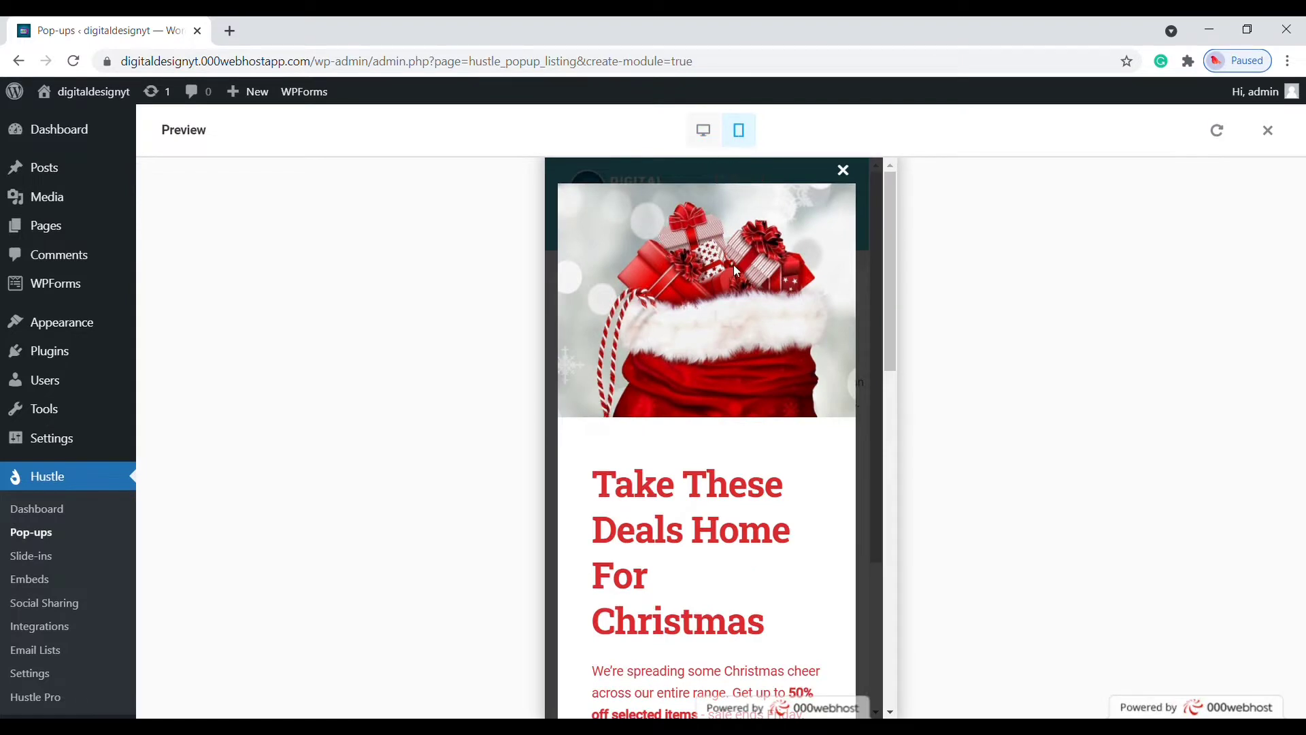
{"action": "scroll", "coordinate": [734, 264], "scroll_direction": "down", "scroll_amount": 3}
{"action": "scroll", "coordinate": [734, 267], "scroll_direction": "up", "scroll_amount": 3}
{"action": "scroll", "coordinate": [733, 266], "scroll_direction": "down", "scroll_amount": 3}
{"action": "scroll", "coordinate": [734, 267], "scroll_direction": "up", "scroll_amount": 3}
{"action": "left_click", "coordinate": [1271, 133]}
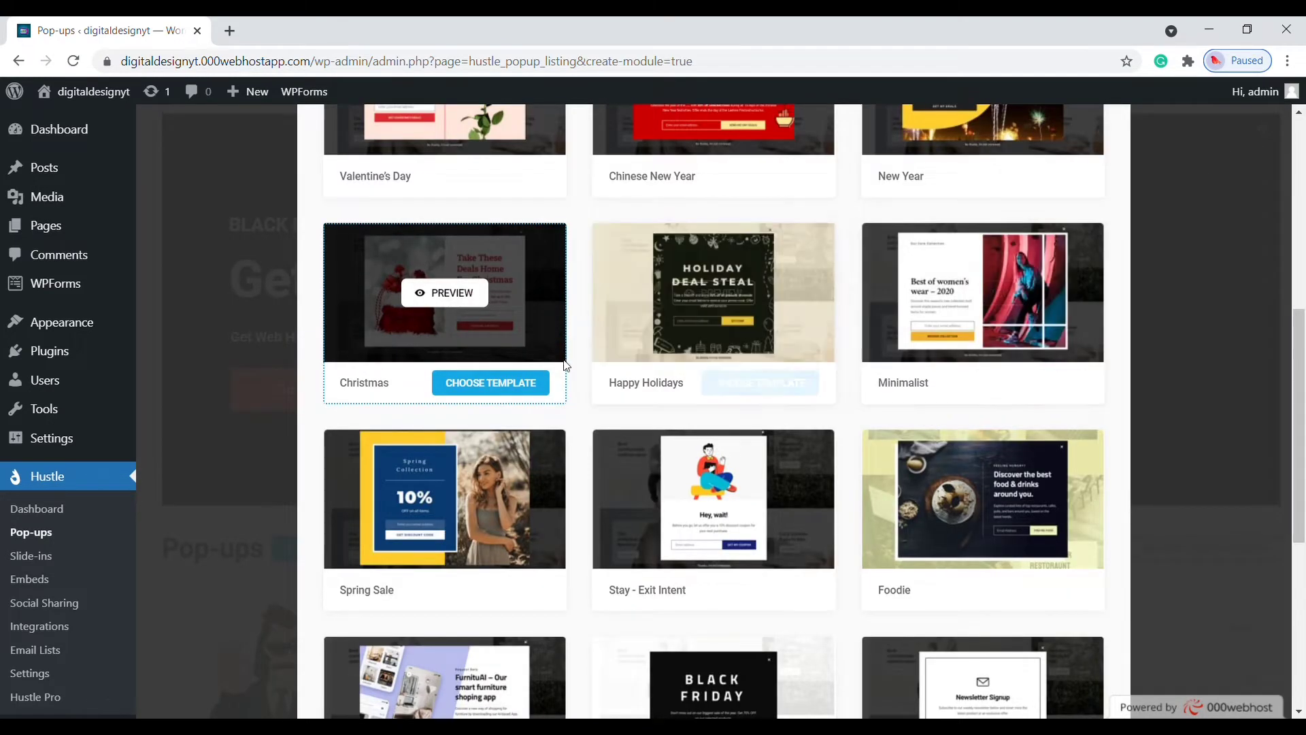
{"action": "left_click", "coordinate": [515, 386]}
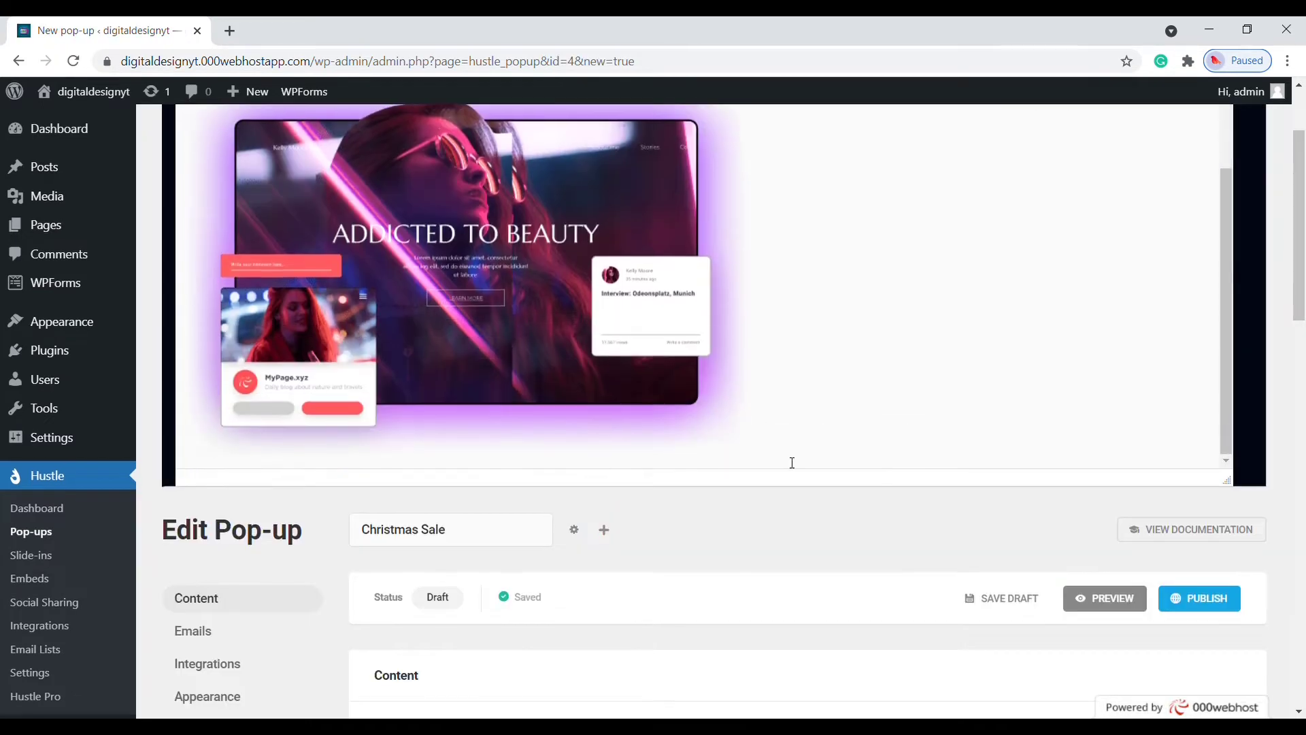
Step: Set the pop-up title to 'Upto 80% Offer!' and subtitle to 'Don't Miss'
{"action": "scroll", "coordinate": [789, 461], "scroll_direction": "down", "scroll_amount": 4}
{"action": "scroll", "coordinate": [789, 464], "scroll_direction": "down", "scroll_amount": 1}
{"action": "left_click", "coordinate": [633, 442]}
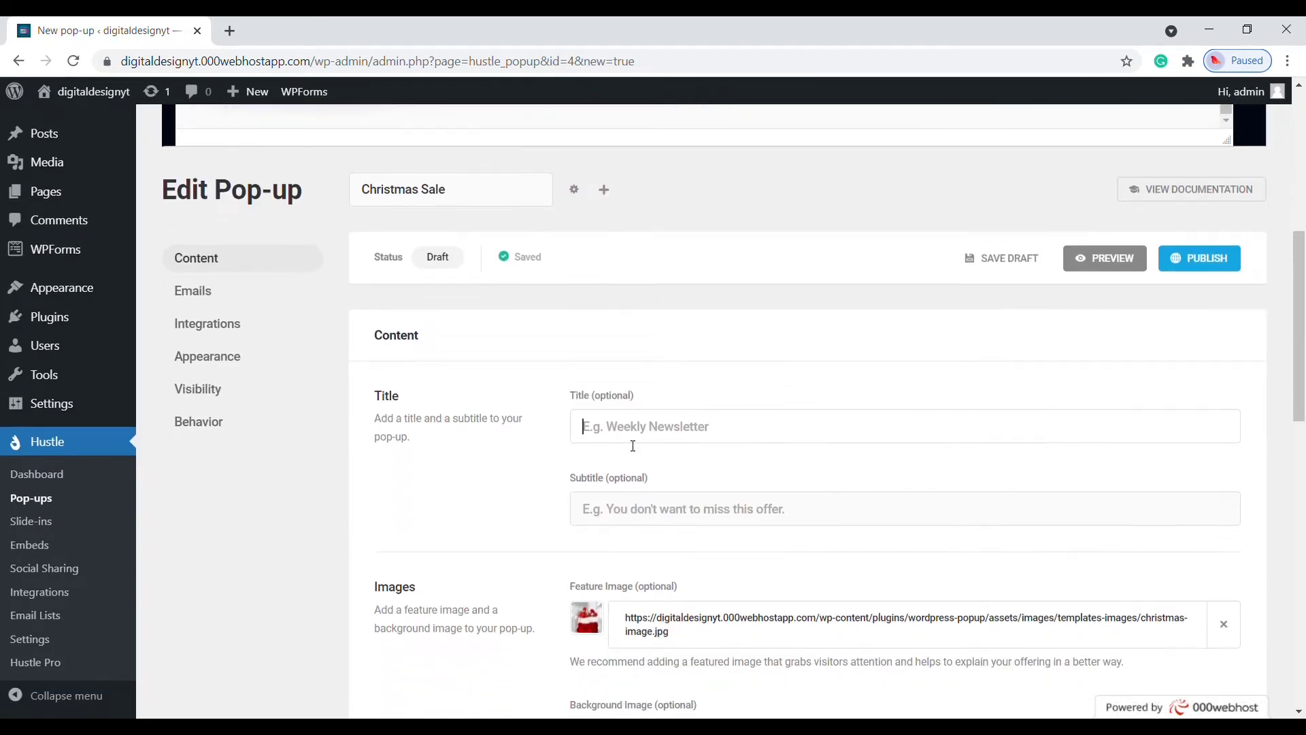
{"action": "type", "text": "Upto 80% Offer!"}
{"action": "left_click", "coordinate": [658, 516]}
{"action": "type", "text": "Don't Miss It"}
Step: Add a 'Buy Now' call-to-action button redirecting to Yoursite.com/product
{"action": "scroll", "coordinate": [659, 519], "scroll_direction": "down", "scroll_amount": 4}
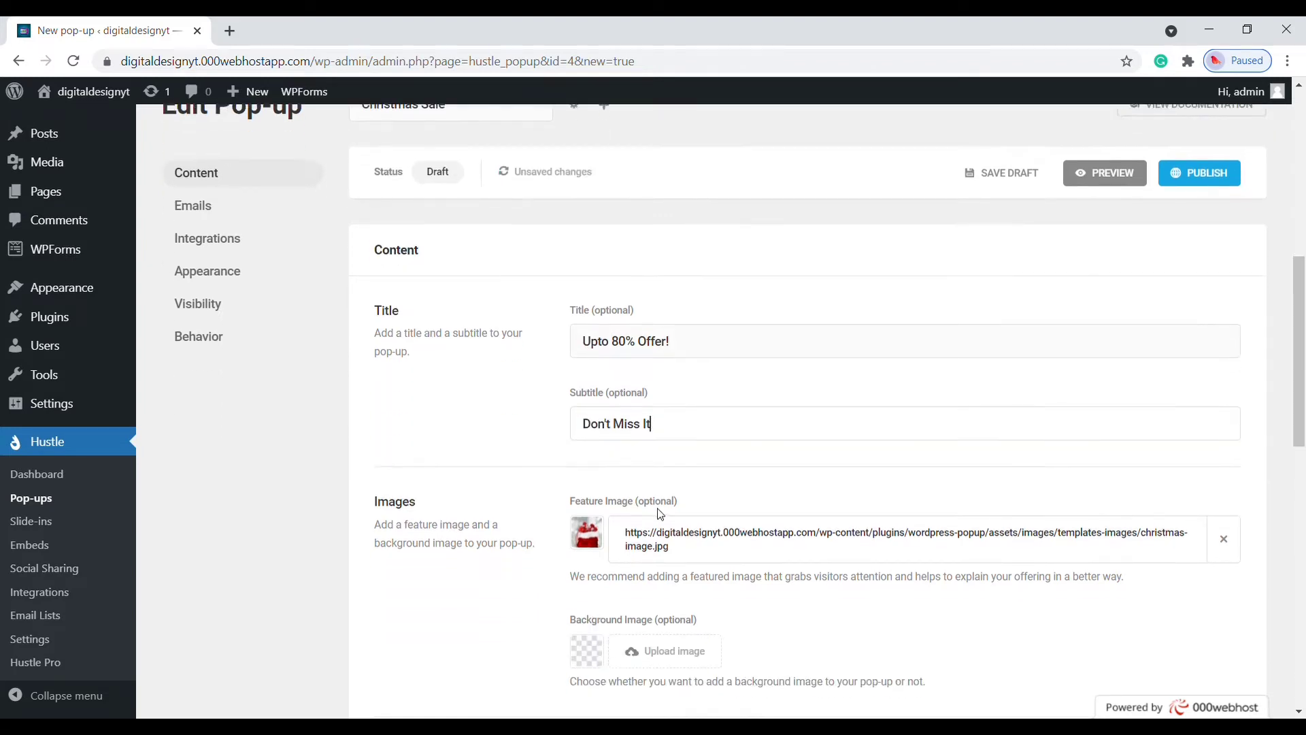
{"action": "mouse_move", "coordinate": [590, 381]}
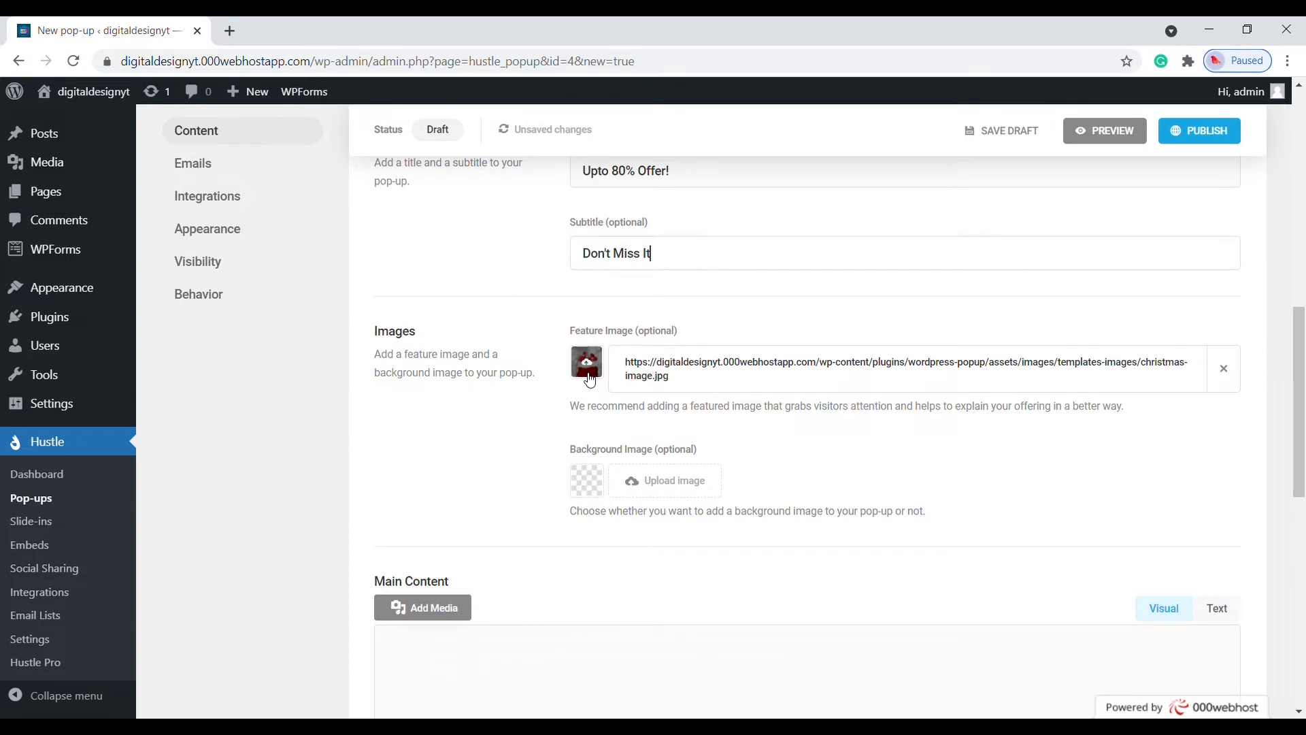
{"action": "scroll", "coordinate": [590, 381], "scroll_direction": "down", "scroll_amount": 1}
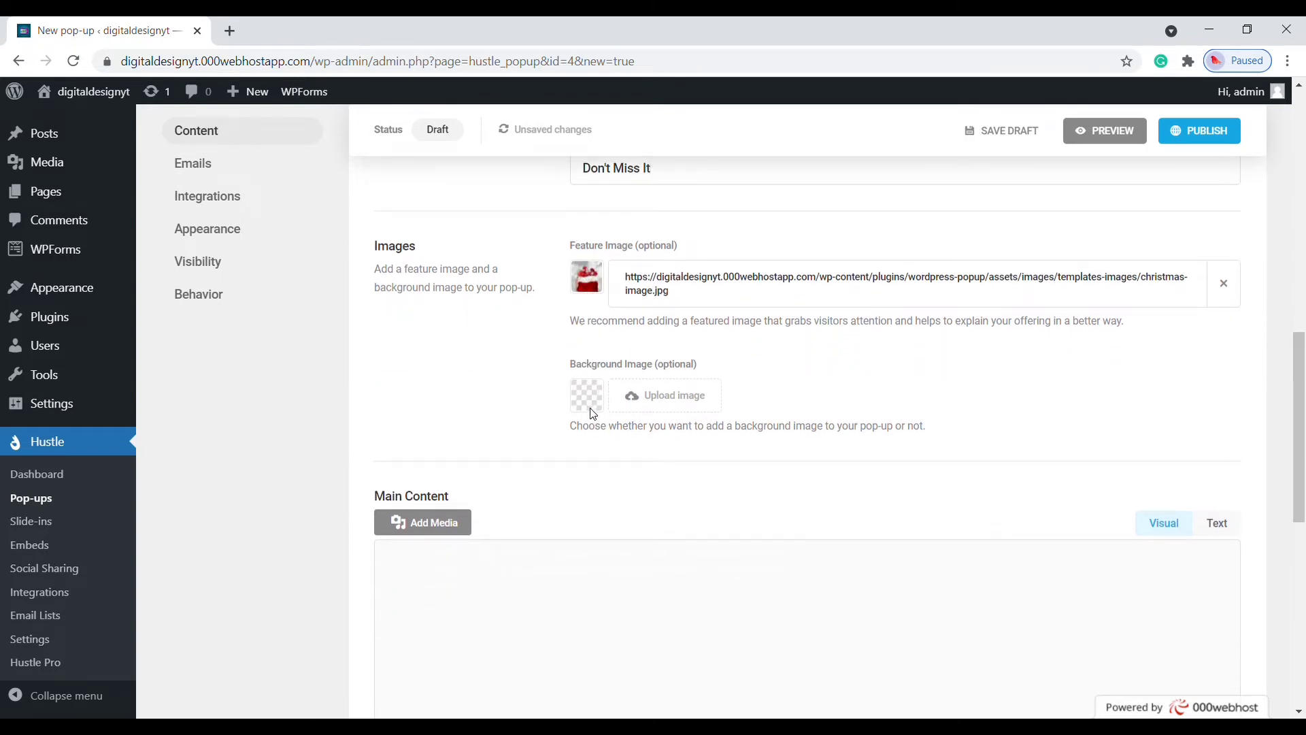
{"action": "scroll", "coordinate": [590, 408], "scroll_direction": "down", "scroll_amount": 6}
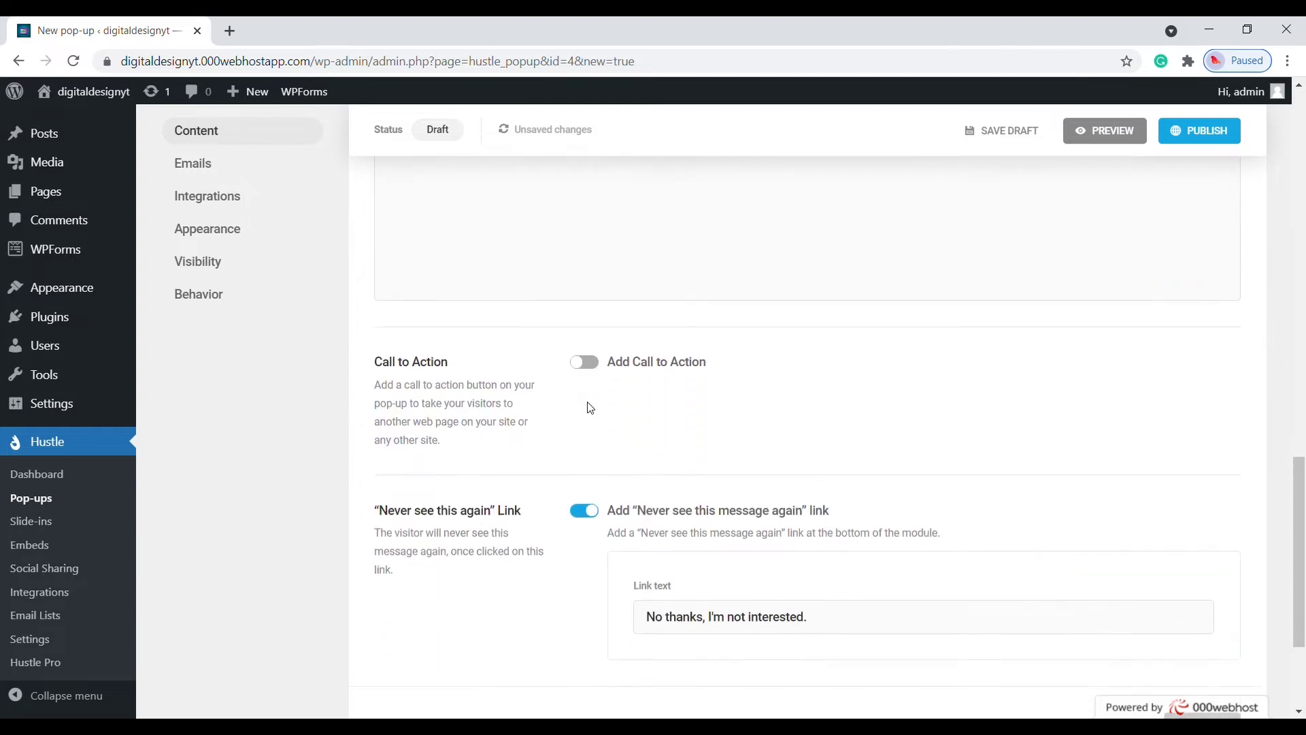
{"action": "left_click", "coordinate": [599, 364]}
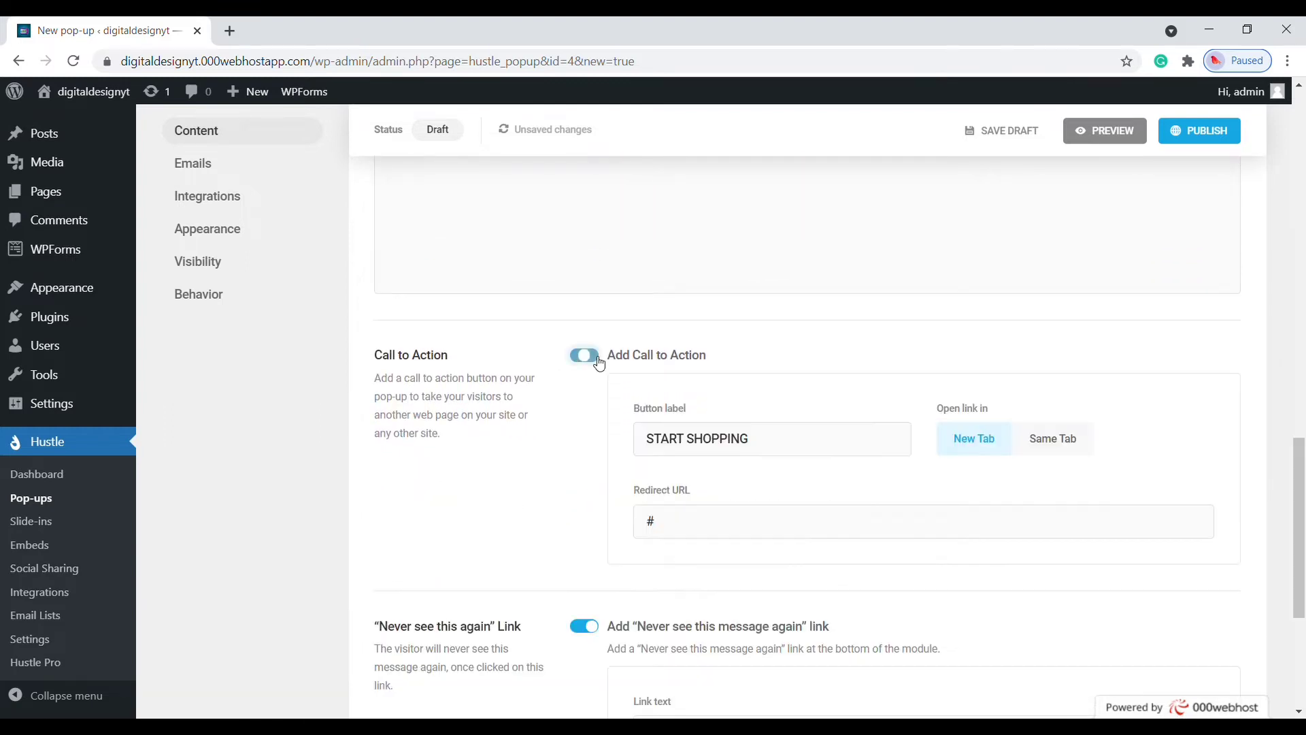
{"action": "left_click", "coordinate": [766, 450]}
{"action": "key", "text": "BackSpace"}
{"action": "key", "text": "BackSpace"}
{"action": "key", "text": "BackSpace"}
{"action": "key", "text": "BackSpace"}
{"action": "key", "text": "BackSpace"}
{"action": "key", "text": "BackSpace"}
{"action": "key", "text": "BackSpace"}
{"action": "key", "text": "BackSpace"}
{"action": "key", "text": "BackSpace"}
{"action": "key", "text": "BackSpace"}
{"action": "key", "text": "BackSpace"}
{"action": "key", "text": "BackSpace"}
{"action": "key", "text": "BackSpace"}
{"action": "key", "text": "BackSpace"}
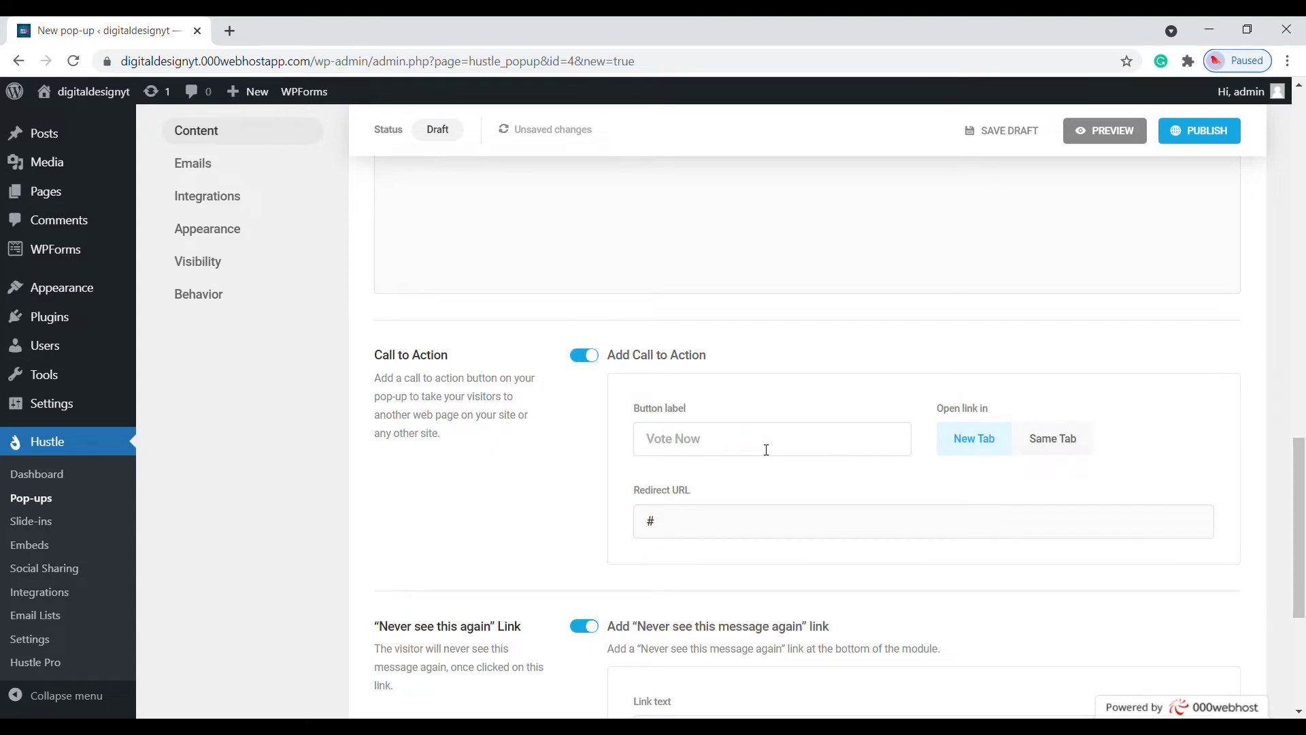
{"action": "type", "text": "Buy Now"}
{"action": "left_click", "coordinate": [699, 523]}
{"action": "key", "text": "BackSpace"}
{"action": "type", "text": "Yoursite.com/product"}
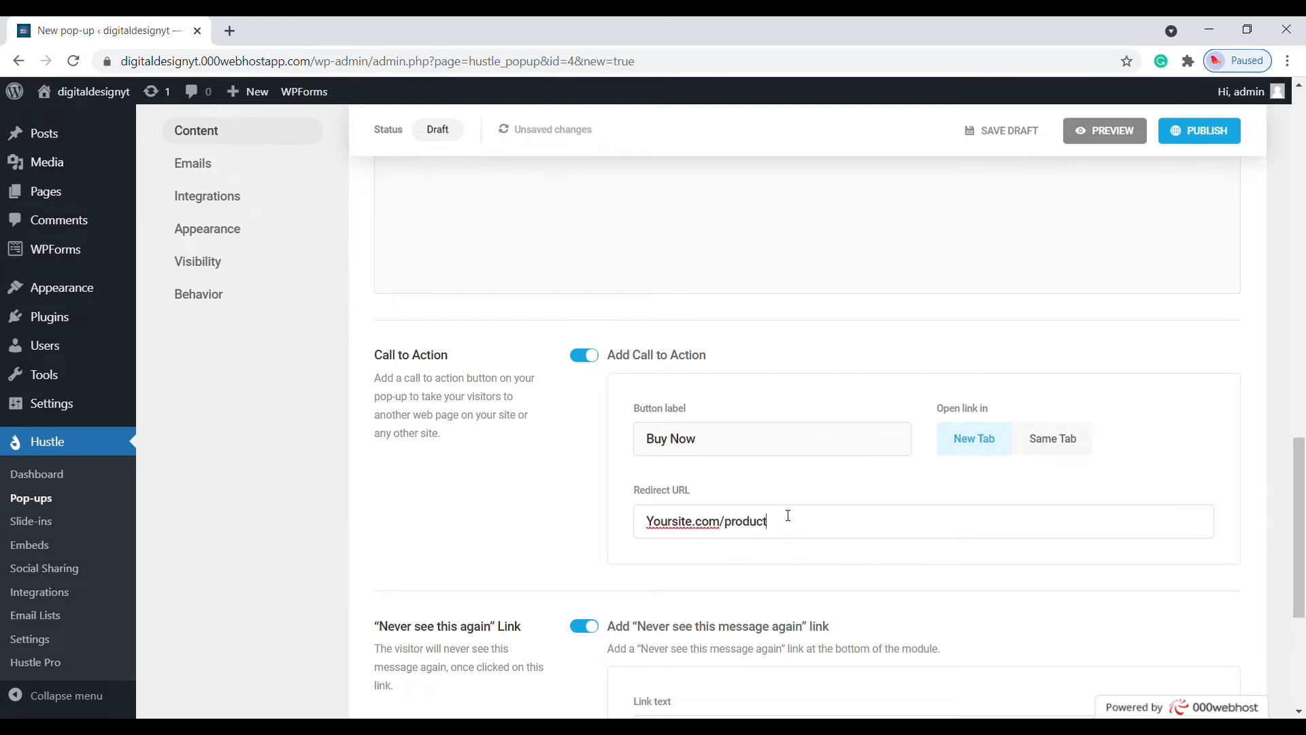
{"action": "scroll", "coordinate": [788, 515], "scroll_direction": "up", "scroll_amount": 5}
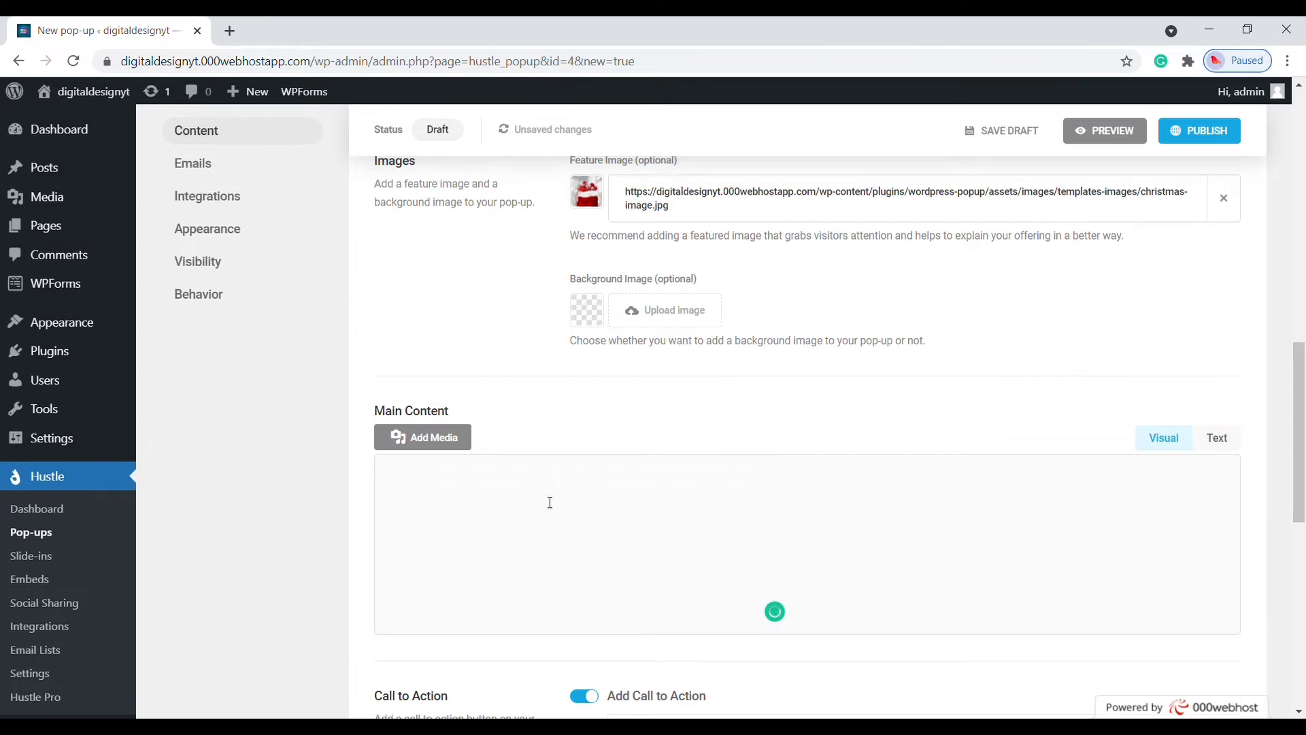
{"action": "left_click", "coordinate": [1083, 136]}
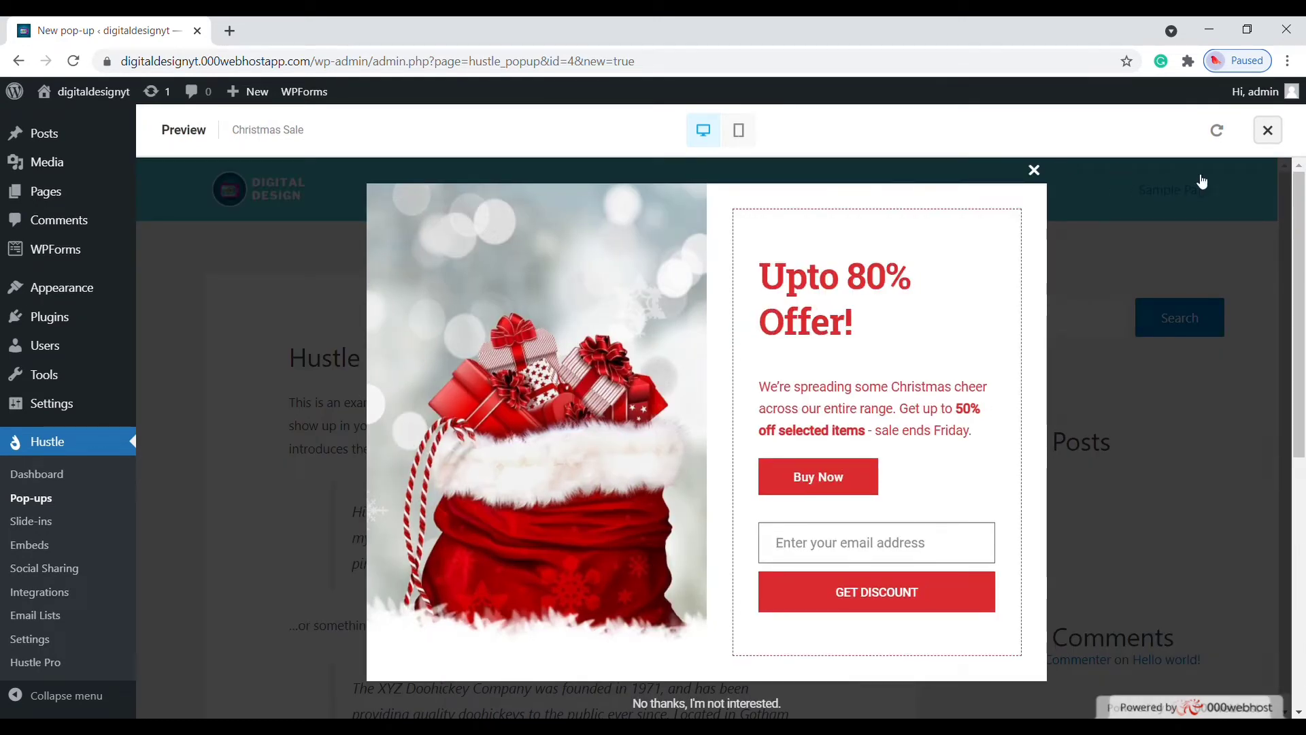
{"action": "left_click", "coordinate": [1268, 131]}
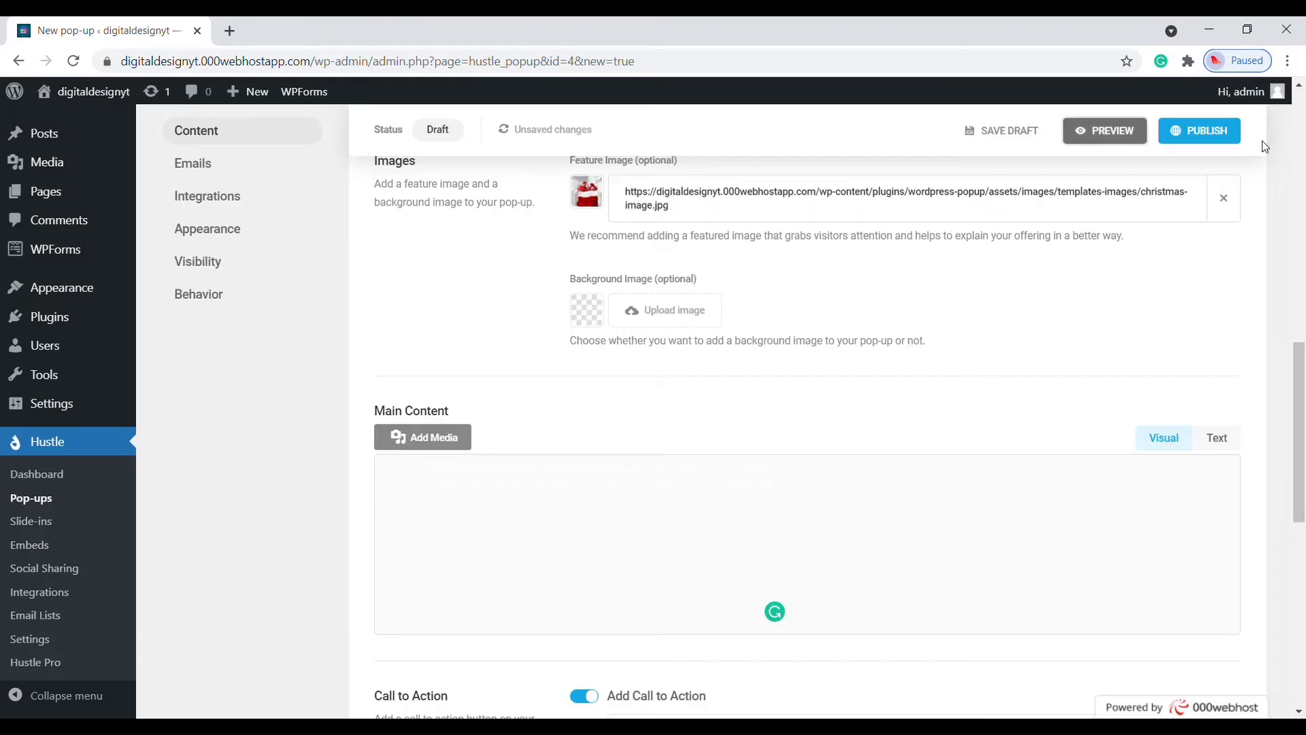
Step: Open the Christmas Sale pop-up's Appearance settings
{"action": "scroll", "coordinate": [487, 332], "scroll_direction": "up", "scroll_amount": 3}
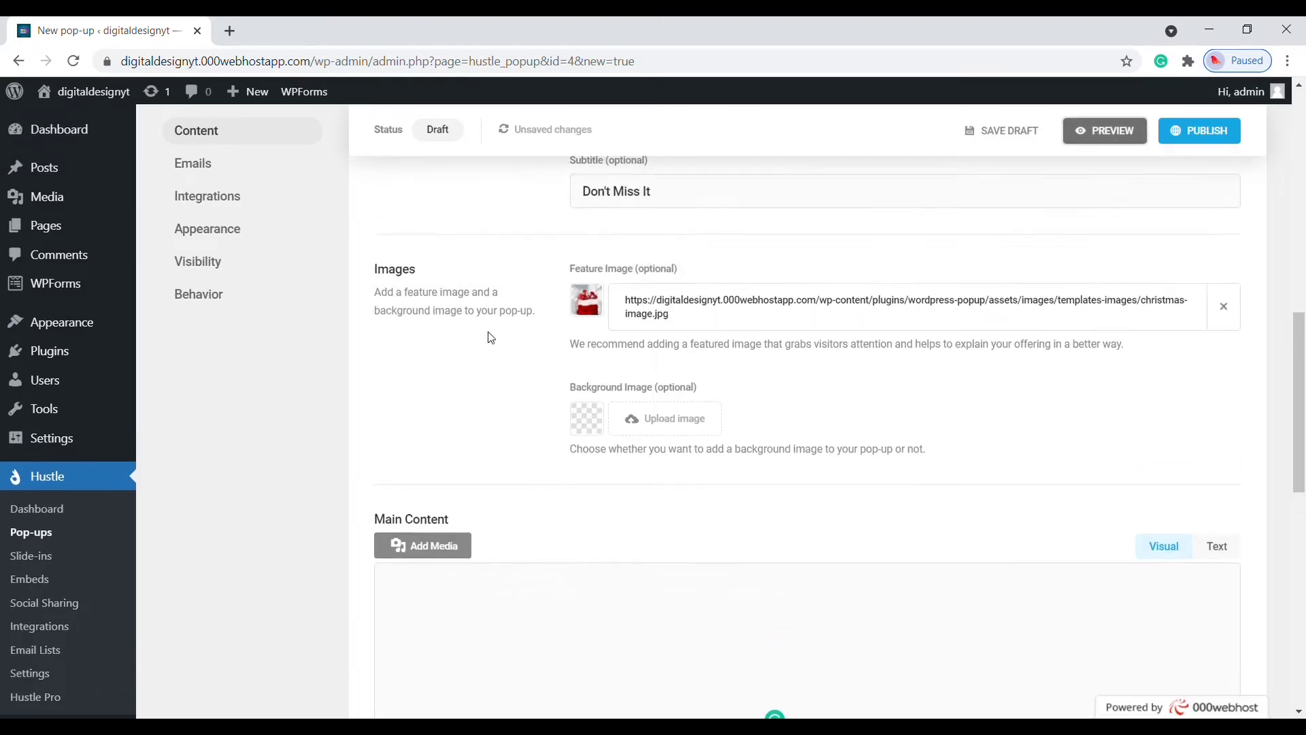
{"action": "left_click", "coordinate": [235, 235]}
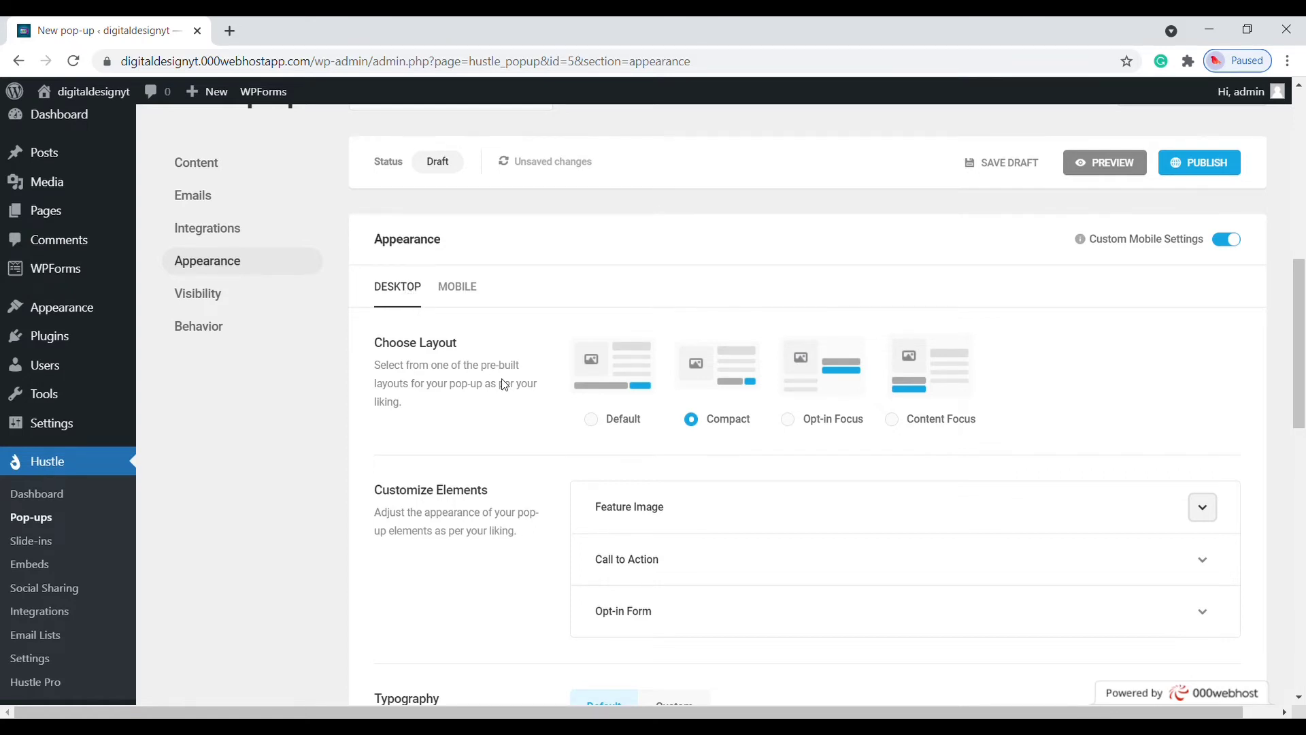
{"action": "scroll", "coordinate": [644, 417], "scroll_direction": "down", "scroll_amount": 3}
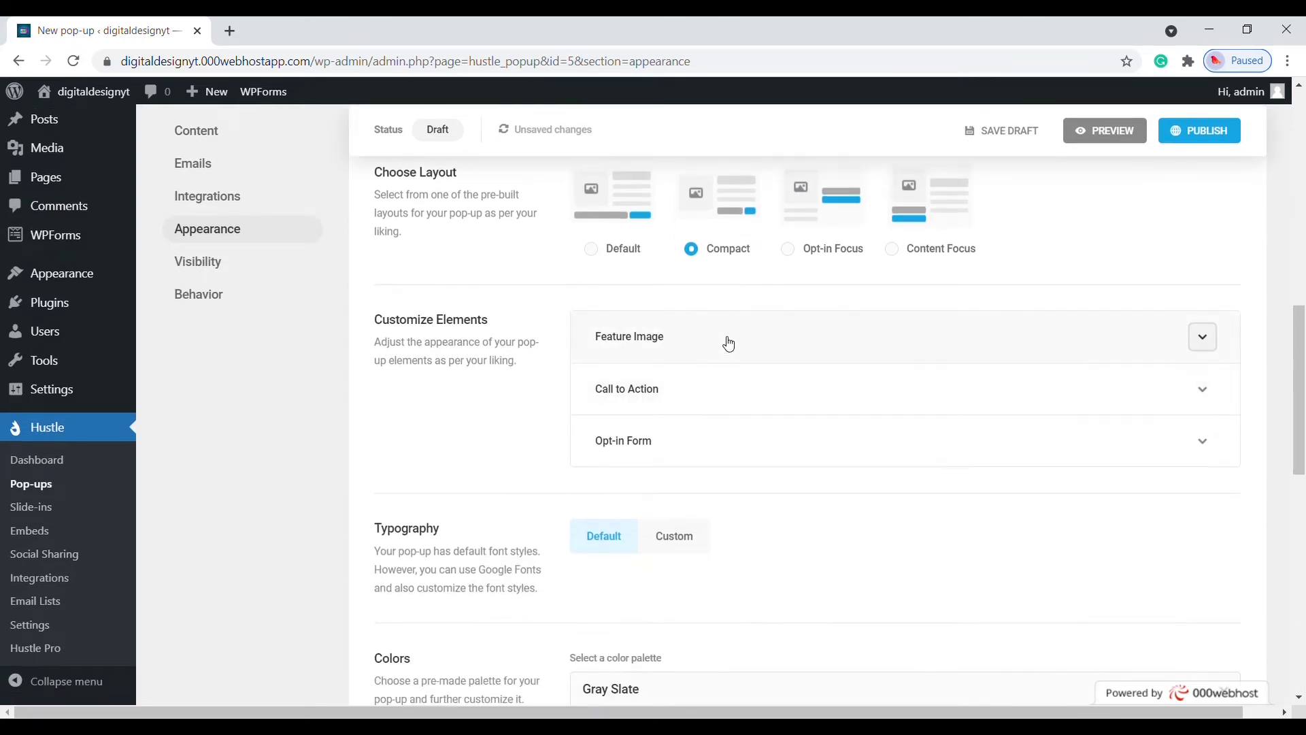
Step: Review the Feature Image appearance options, collapse them, and move on to Typography
{"action": "left_click", "coordinate": [728, 344]}
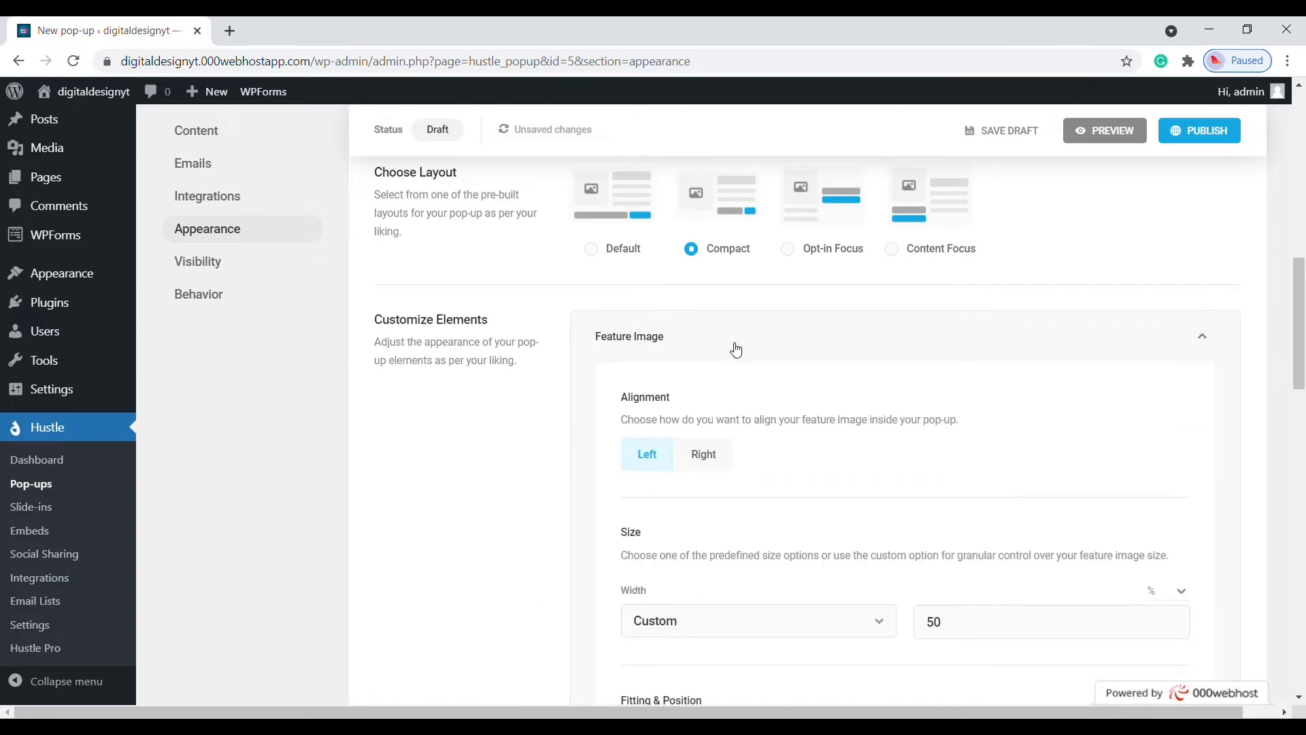
{"action": "scroll", "coordinate": [738, 359], "scroll_direction": "down", "scroll_amount": 3}
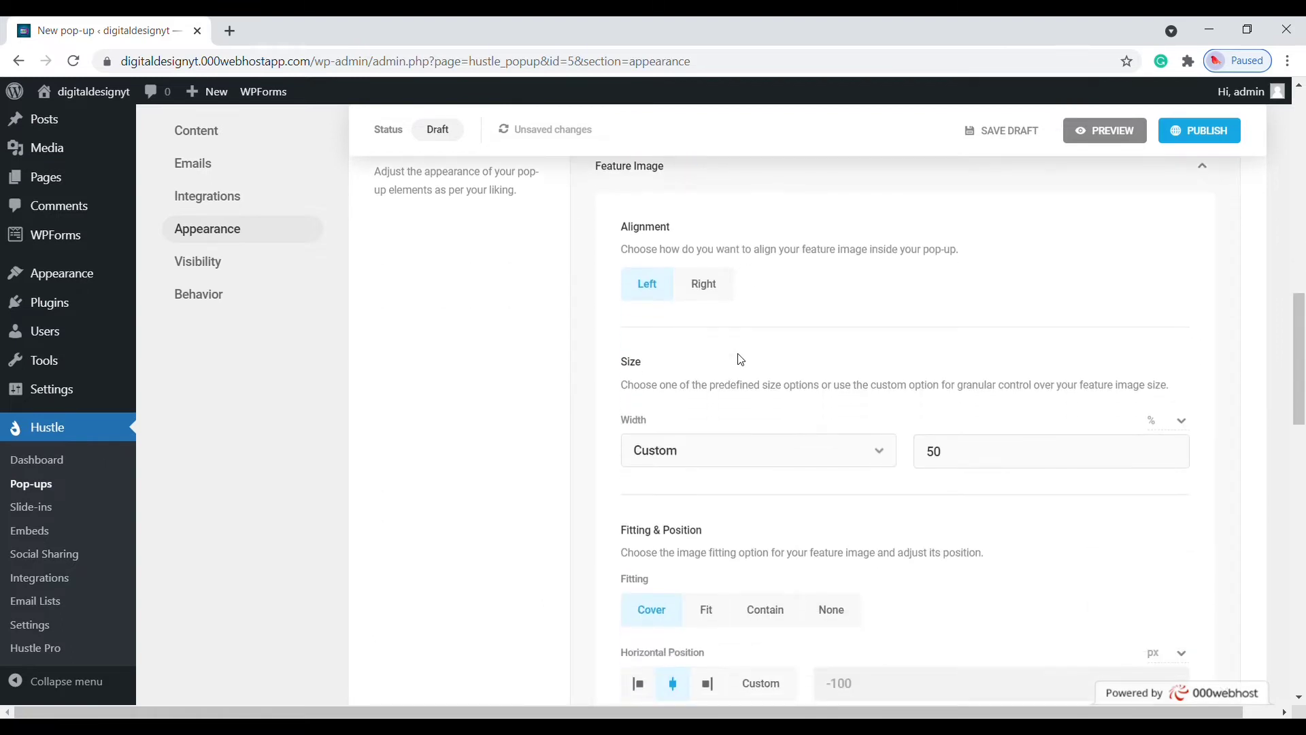
{"action": "scroll", "coordinate": [741, 360], "scroll_direction": "up", "scroll_amount": 1}
{"action": "scroll", "coordinate": [744, 361], "scroll_direction": "down", "scroll_amount": 2}
{"action": "scroll", "coordinate": [744, 361], "scroll_direction": "down", "scroll_amount": 2}
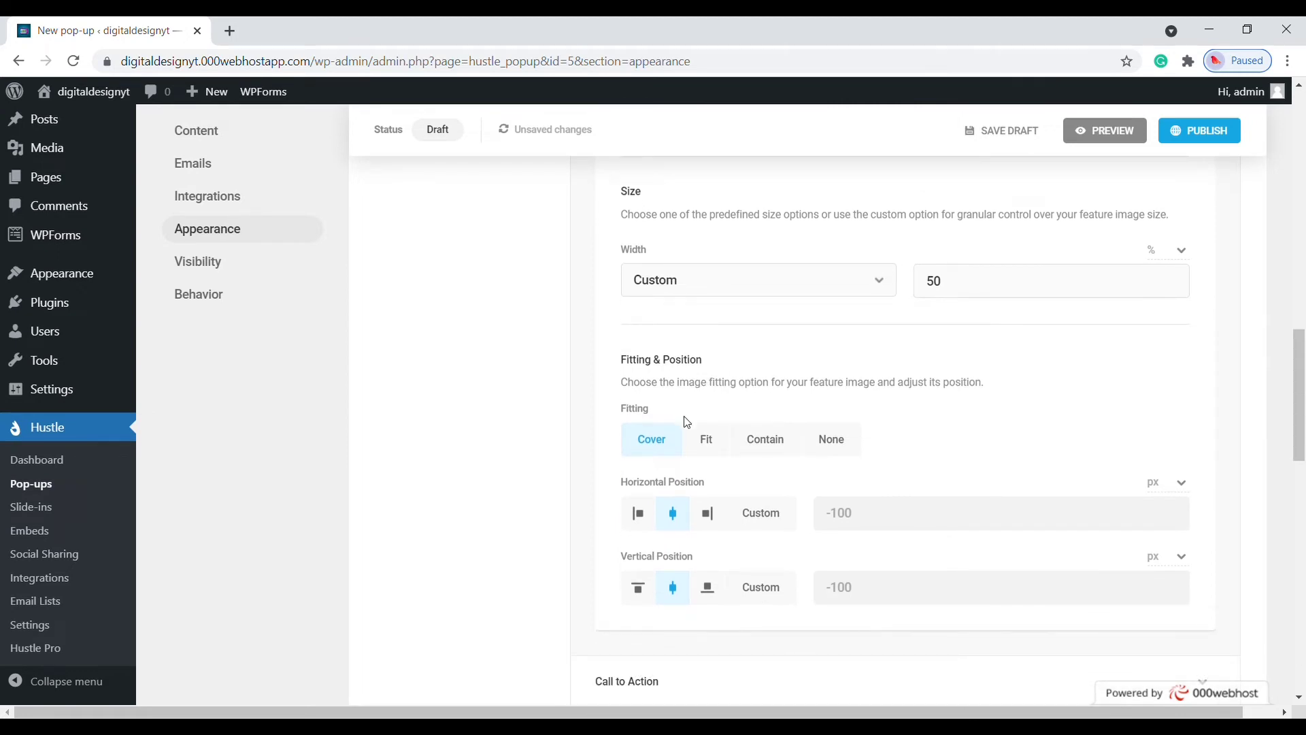
{"action": "scroll", "coordinate": [717, 479], "scroll_direction": "up", "scroll_amount": 7}
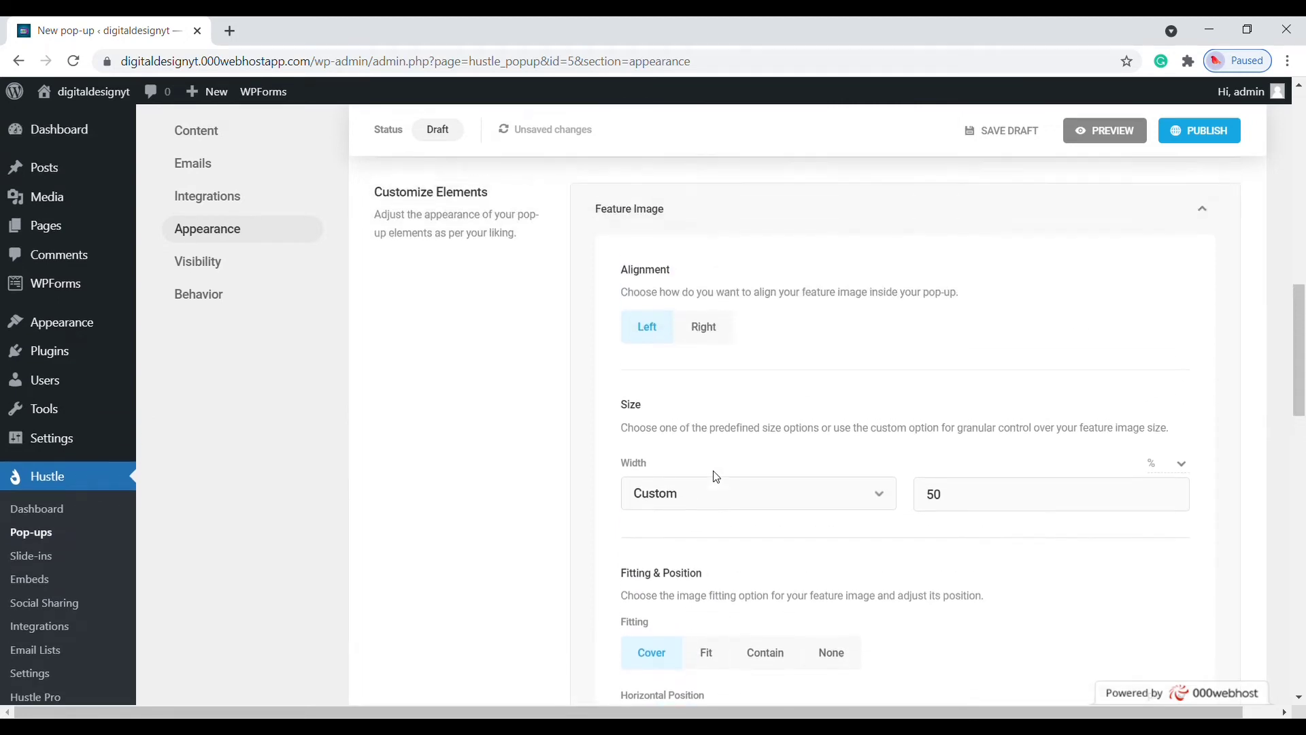
{"action": "left_click", "coordinate": [1037, 345]}
{"action": "scroll", "coordinate": [1020, 353], "scroll_direction": "down", "scroll_amount": 4}
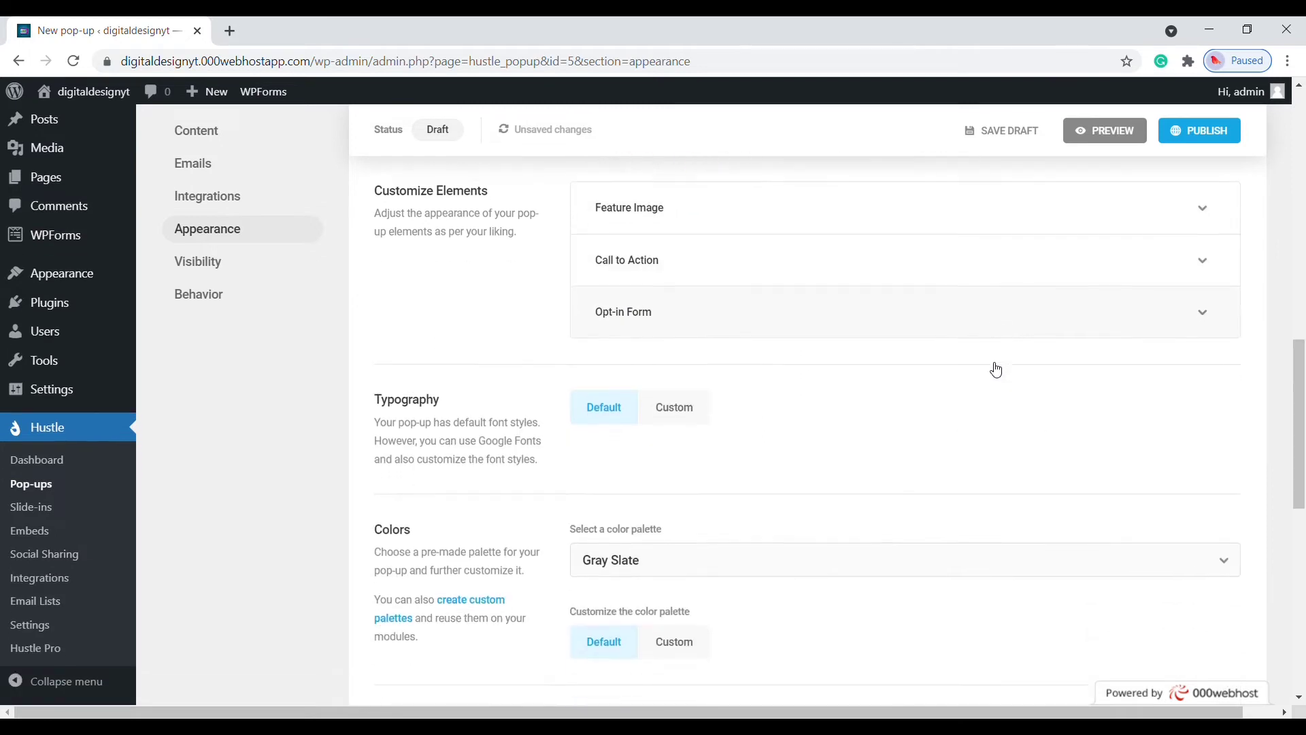
{"action": "scroll", "coordinate": [953, 372], "scroll_direction": "down", "scroll_amount": 2}
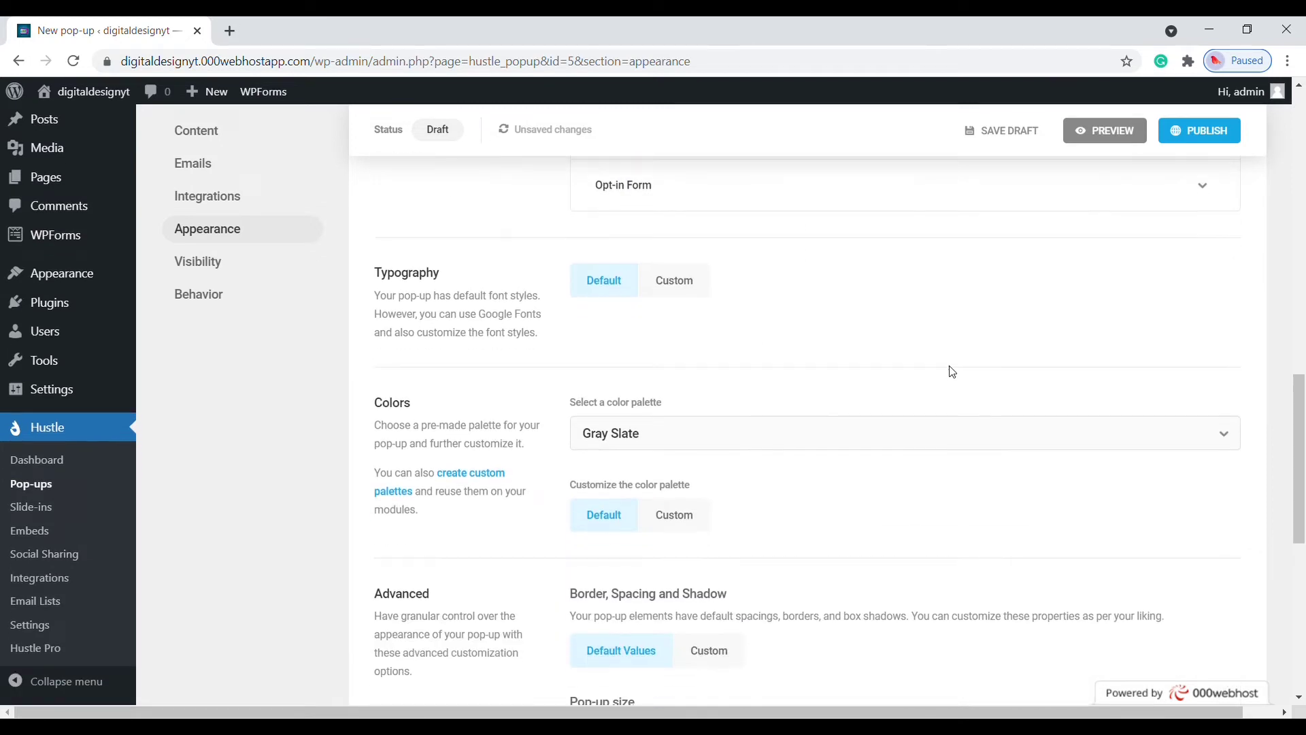
{"action": "scroll", "coordinate": [946, 367], "scroll_direction": "up", "scroll_amount": 2}
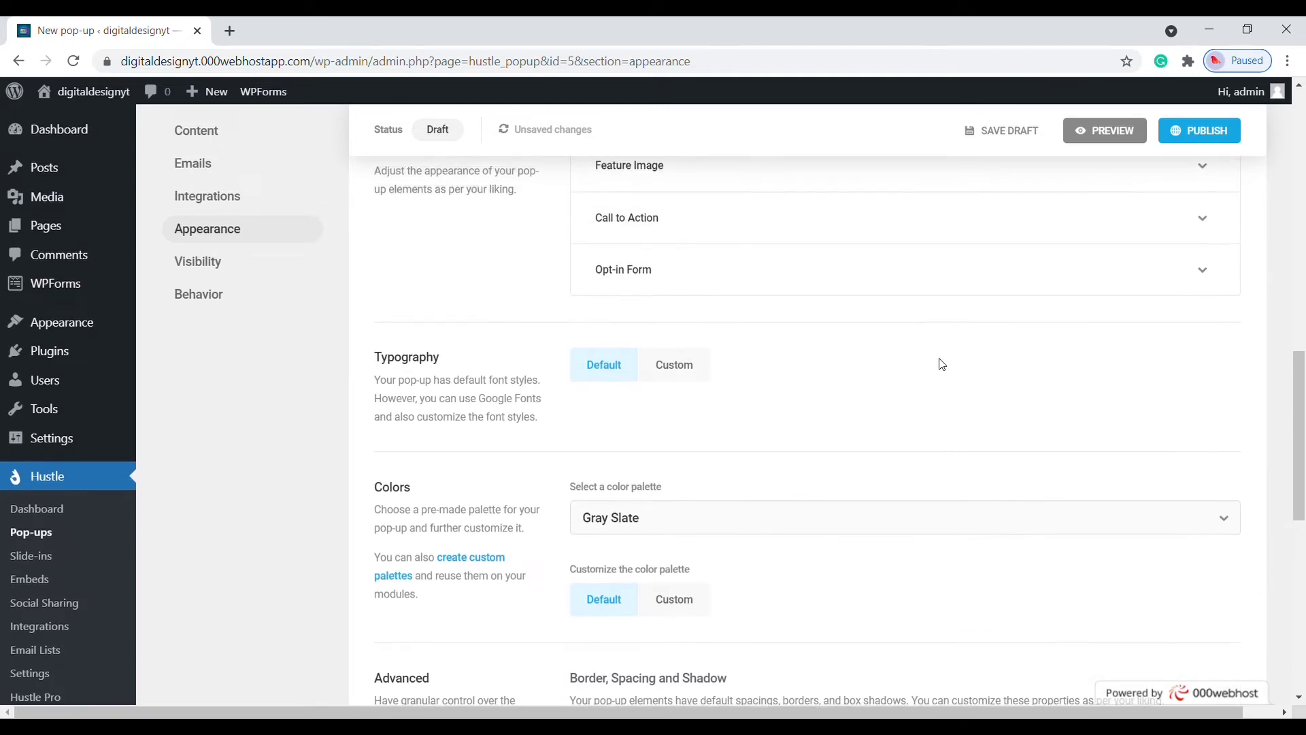
Step: Switch to custom typography and set the font family to Aclonica for all elements
{"action": "left_click", "coordinate": [689, 379]}
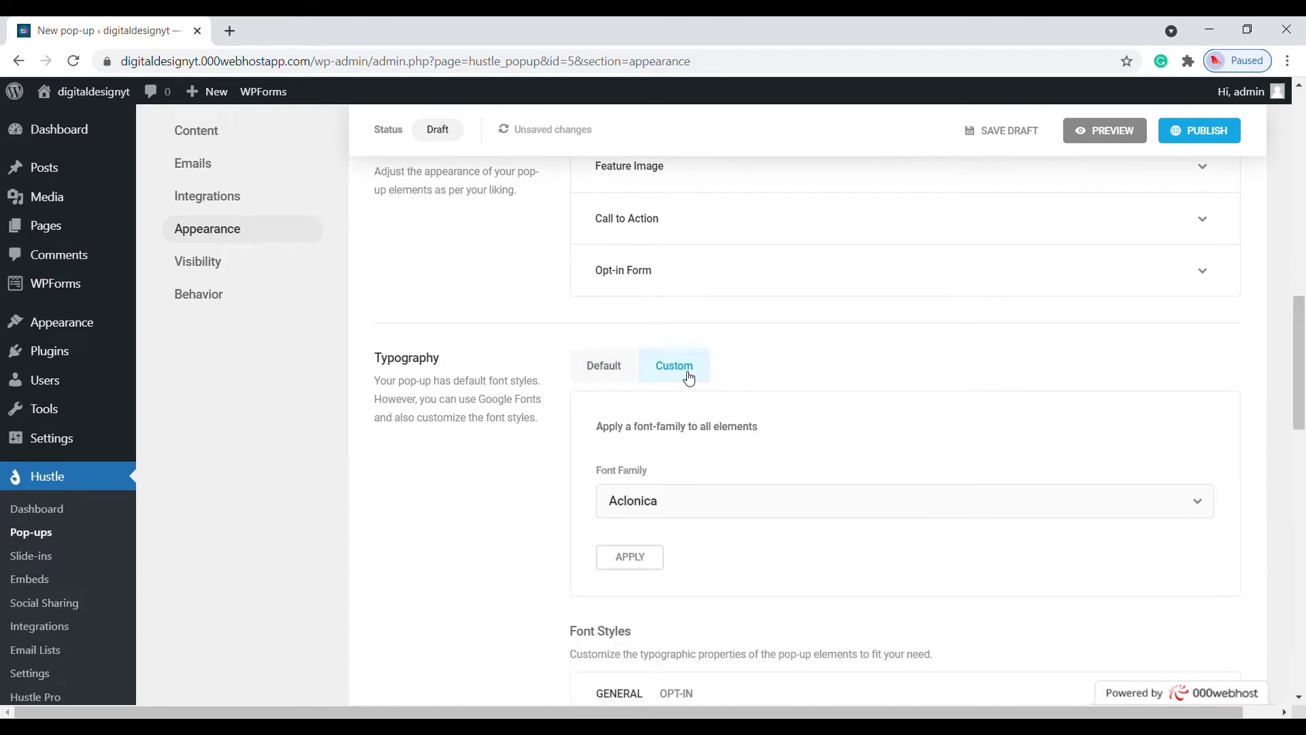
{"action": "scroll", "coordinate": [690, 379], "scroll_direction": "down", "scroll_amount": 2}
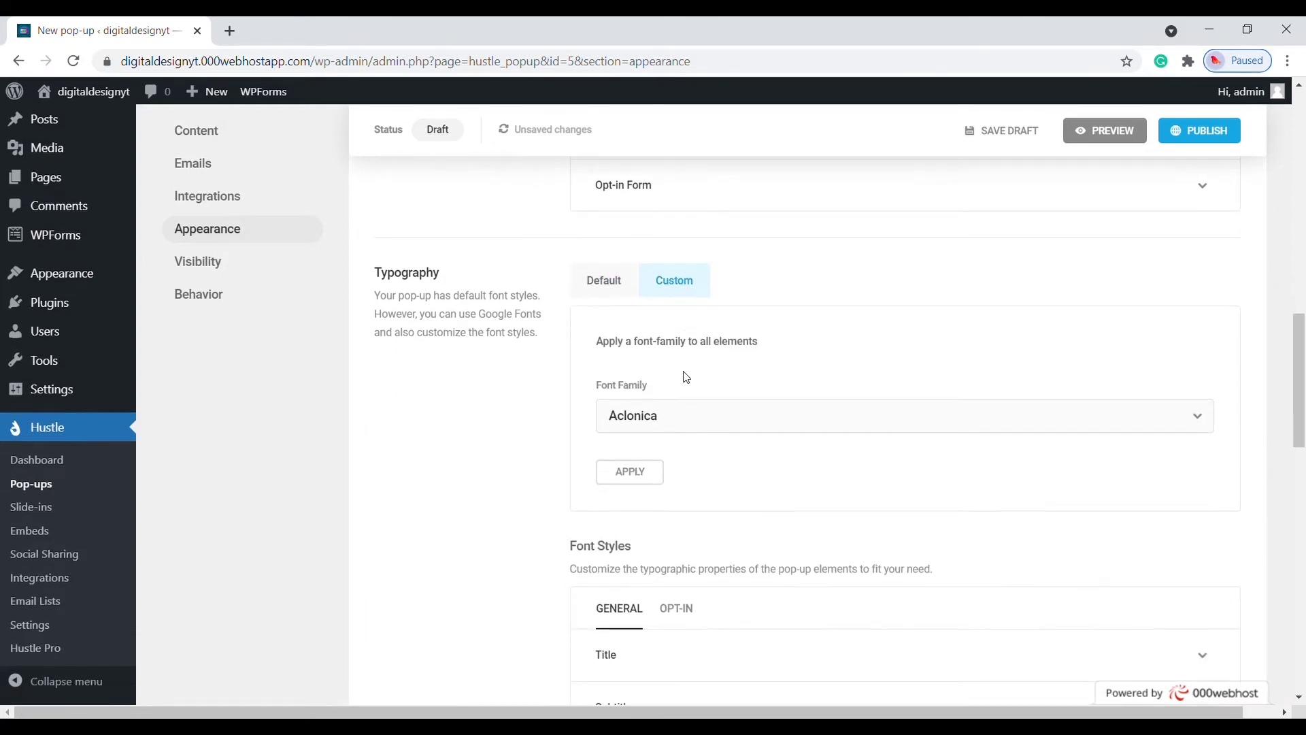
{"action": "left_click", "coordinate": [691, 408]}
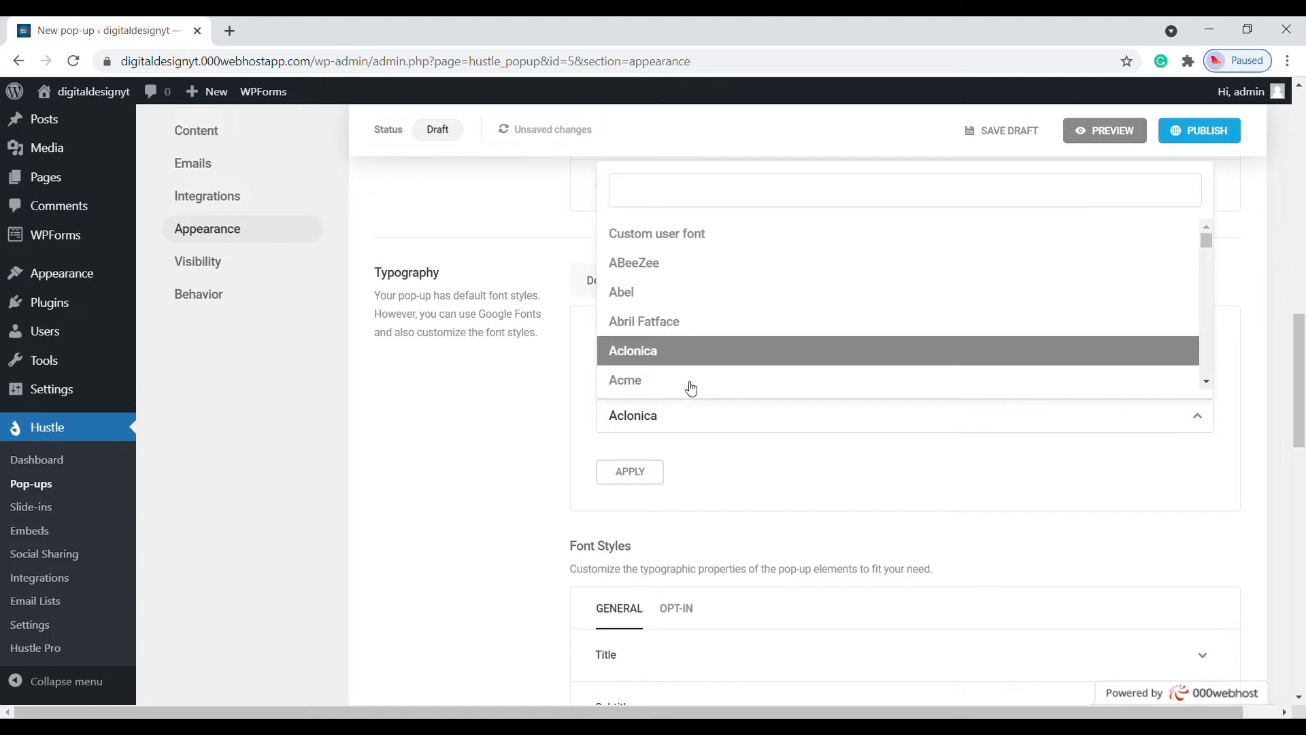
{"action": "left_click", "coordinate": [685, 348]}
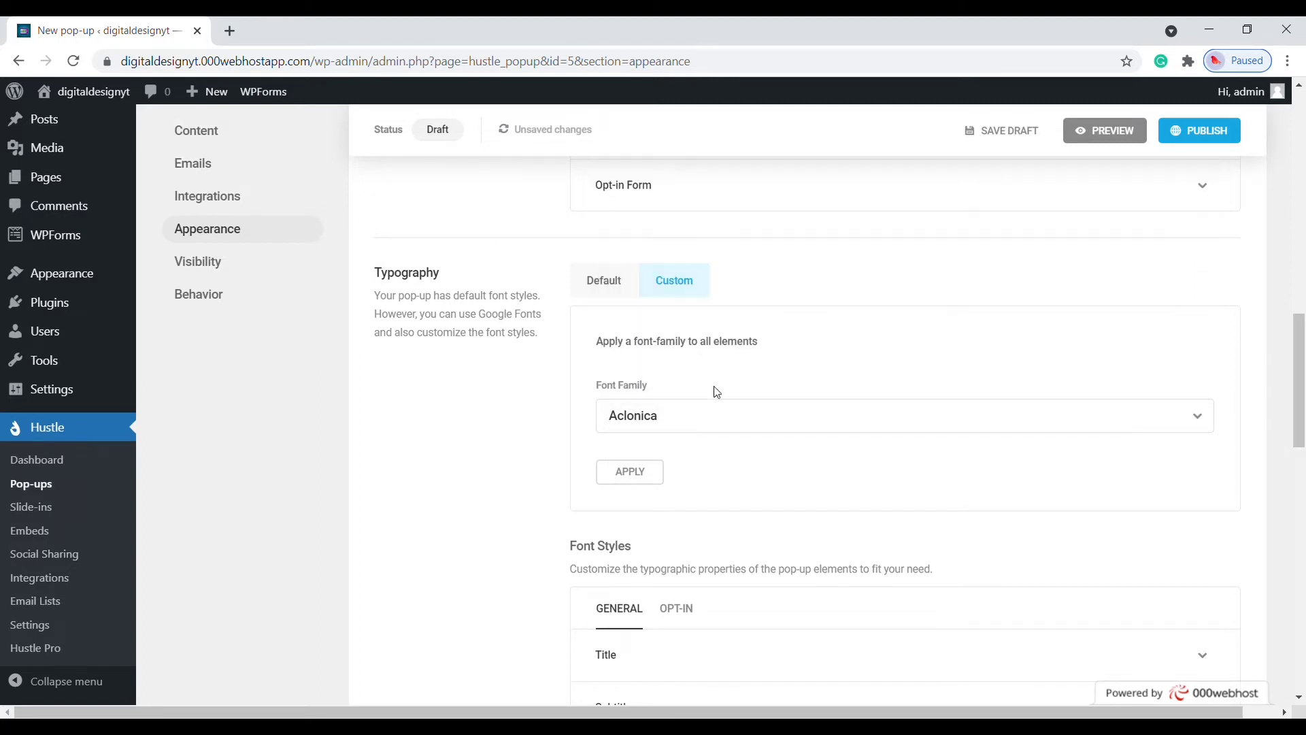
{"action": "scroll", "coordinate": [734, 414], "scroll_direction": "down", "scroll_amount": 2}
{"action": "scroll", "coordinate": [738, 419], "scroll_direction": "down", "scroll_amount": 3}
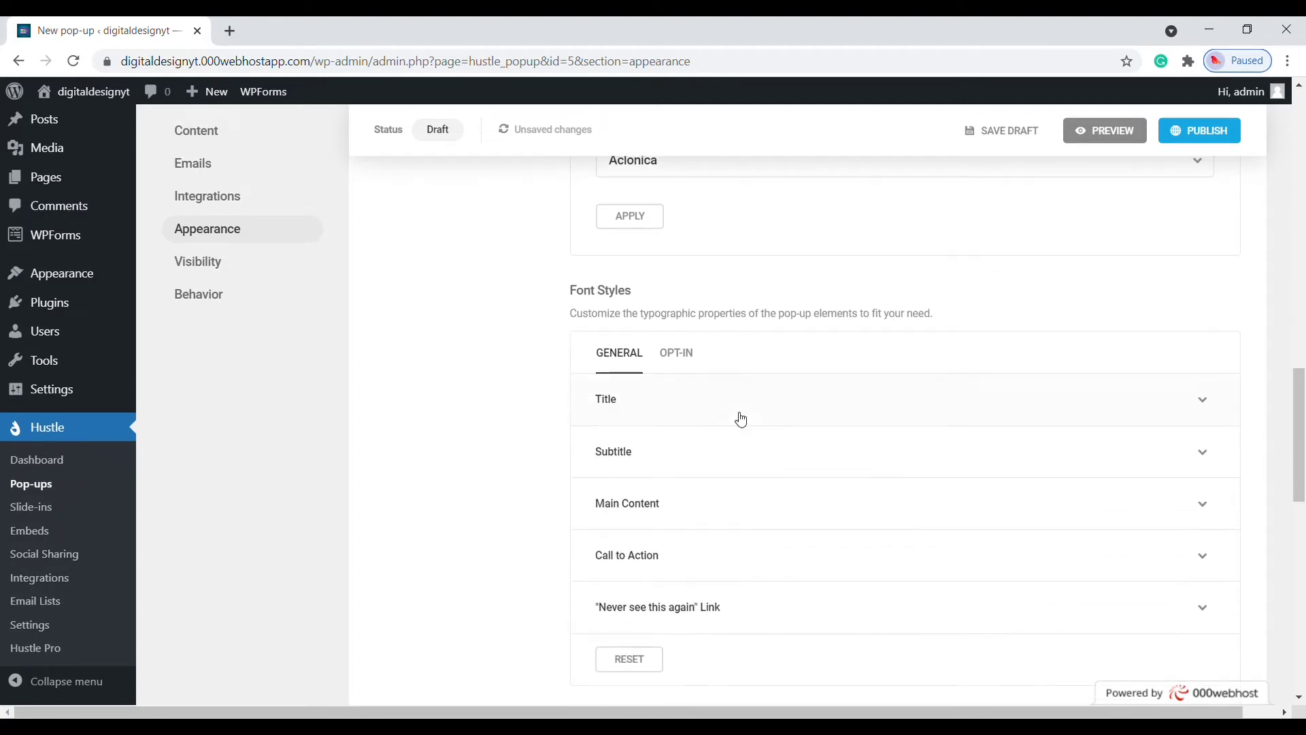
Step: Inspect the Title and Subtitle font settings, leaving them unchanged
{"action": "left_click", "coordinate": [716, 395]}
{"action": "scroll", "coordinate": [755, 431], "scroll_direction": "down", "scroll_amount": 2}
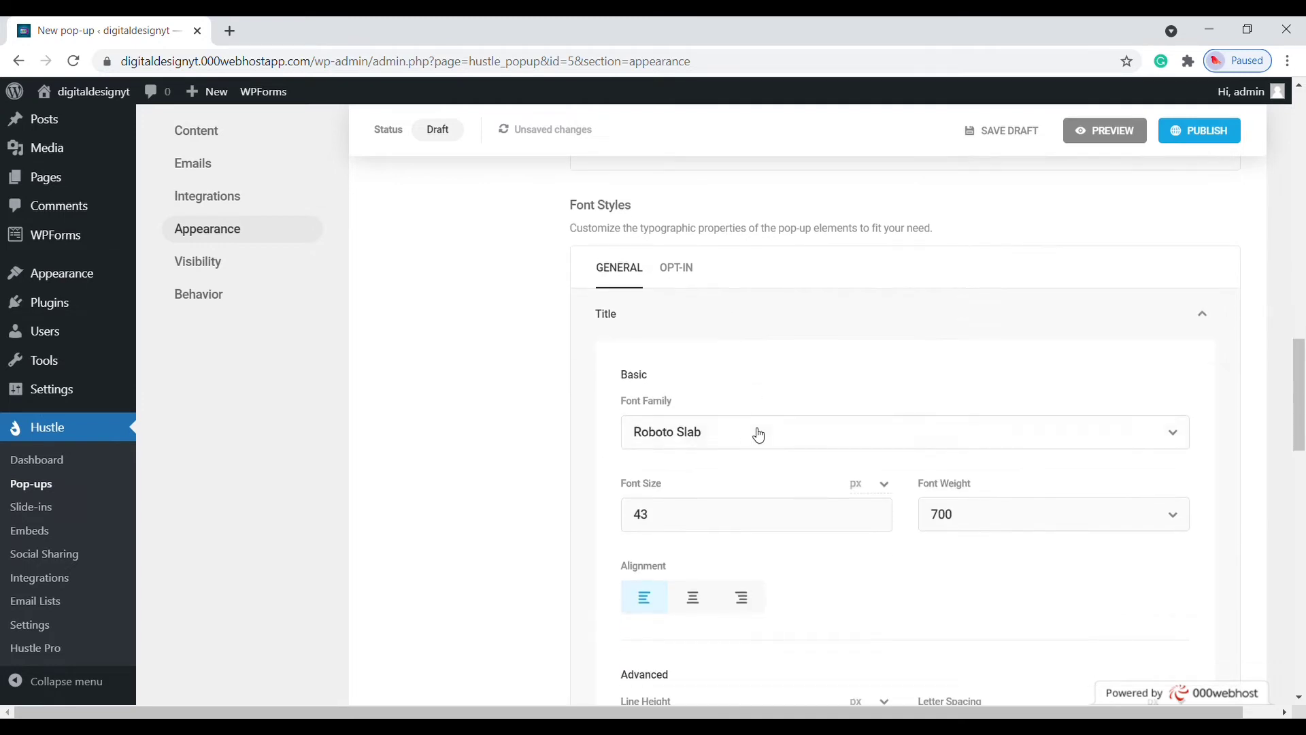
{"action": "left_click", "coordinate": [759, 330]}
{"action": "left_click", "coordinate": [757, 388]}
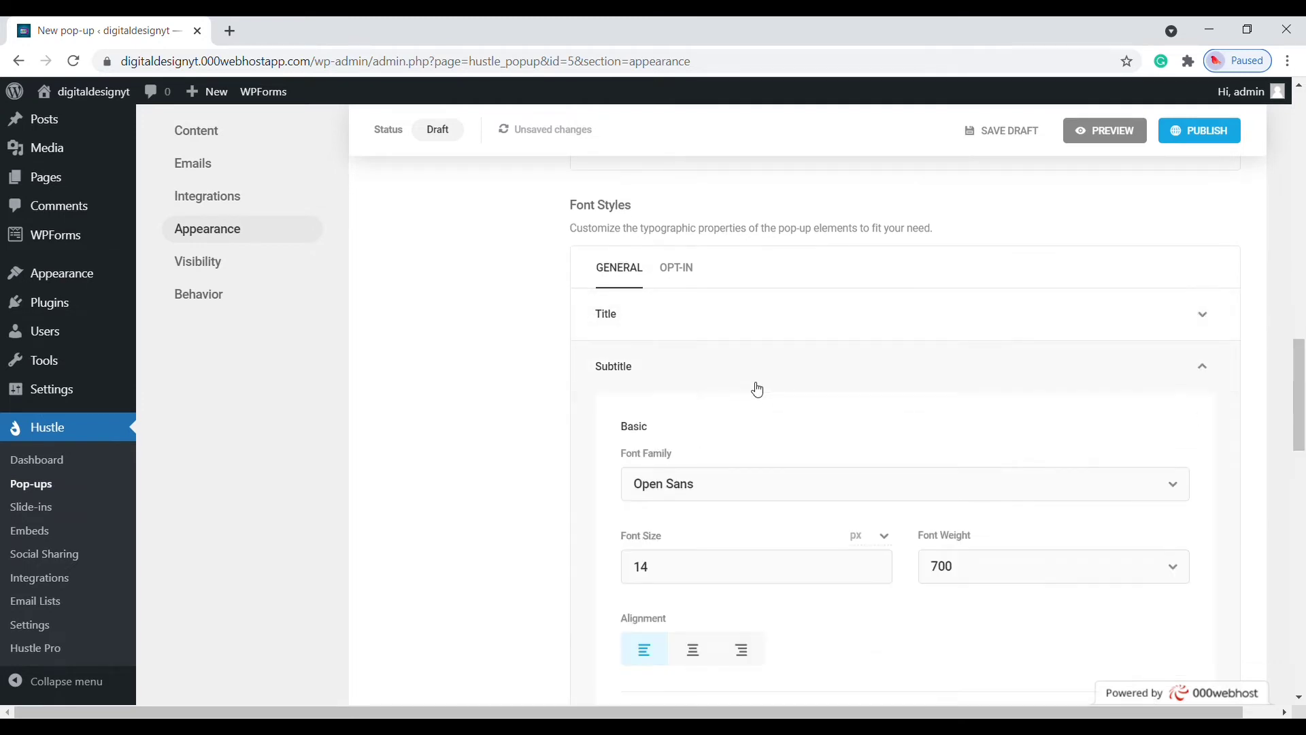
{"action": "scroll", "coordinate": [758, 390], "scroll_direction": "down", "scroll_amount": 2}
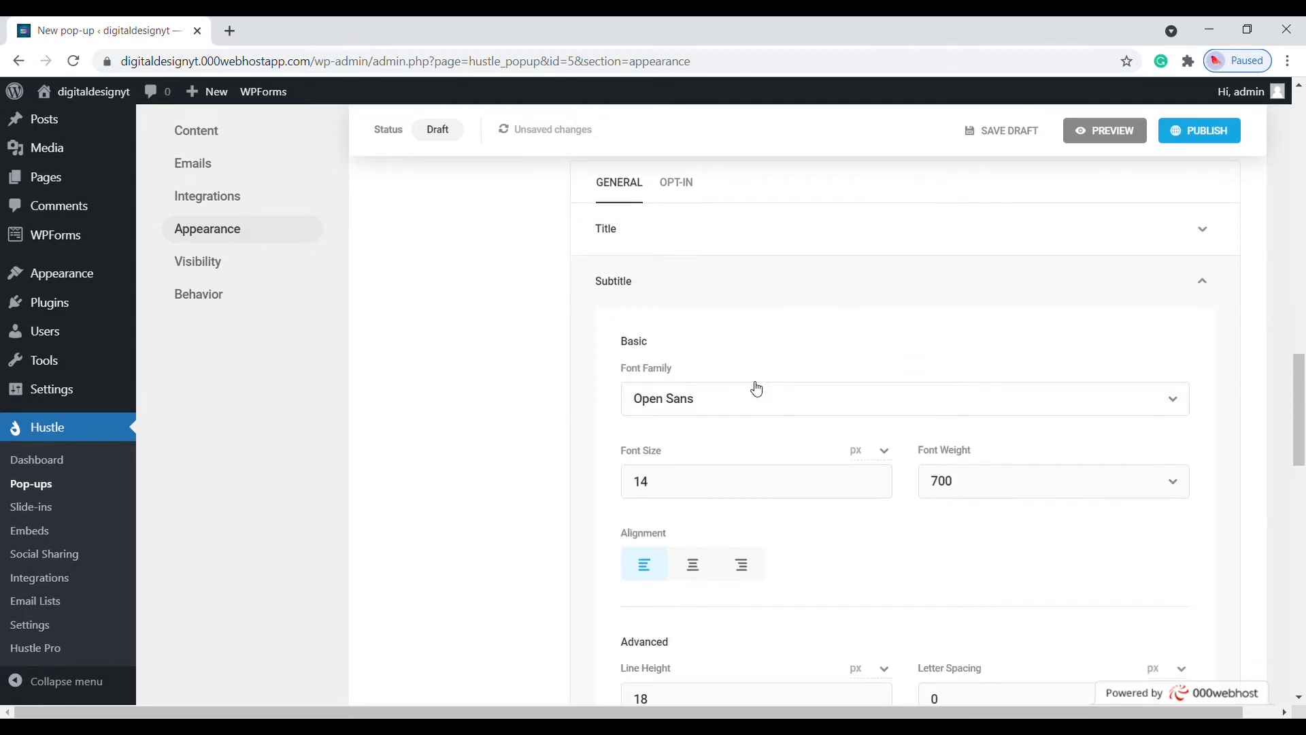
{"action": "scroll", "coordinate": [756, 389], "scroll_direction": "down", "scroll_amount": 2}
{"action": "left_click", "coordinate": [739, 212]}
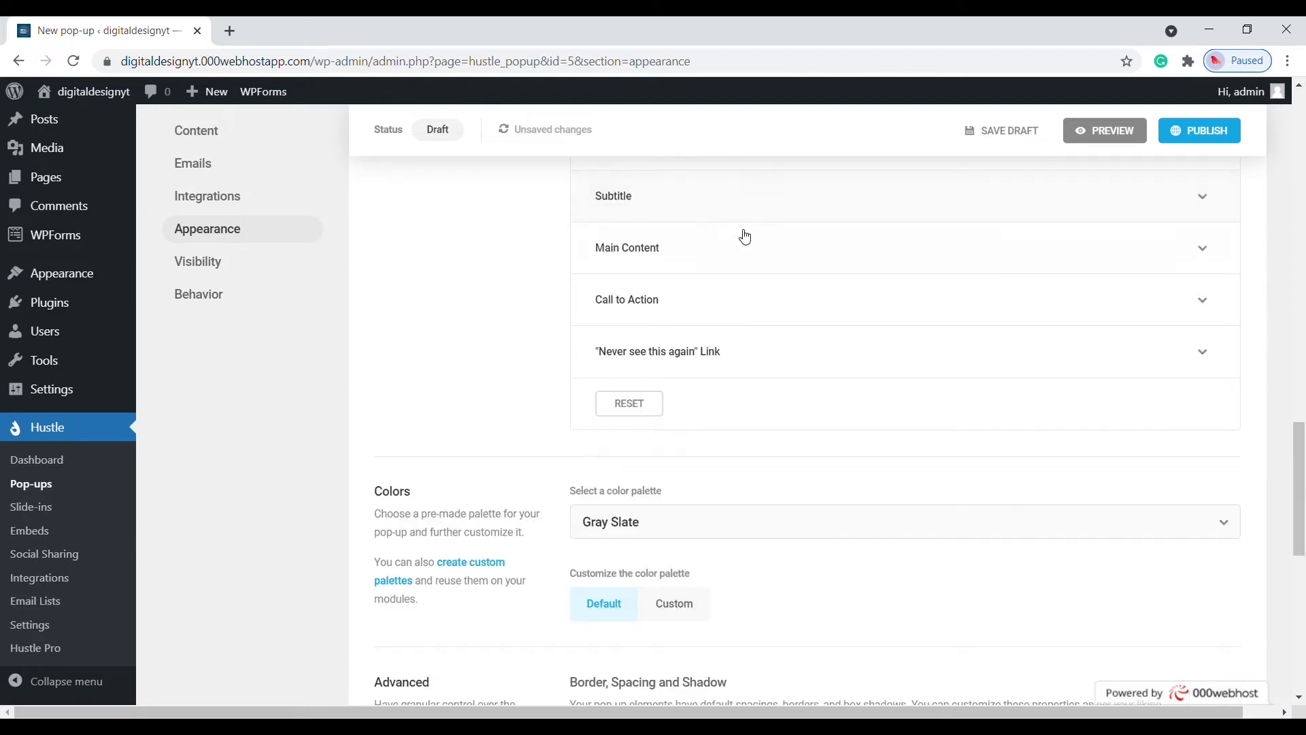
{"action": "scroll", "coordinate": [760, 300], "scroll_direction": "down", "scroll_amount": 1}
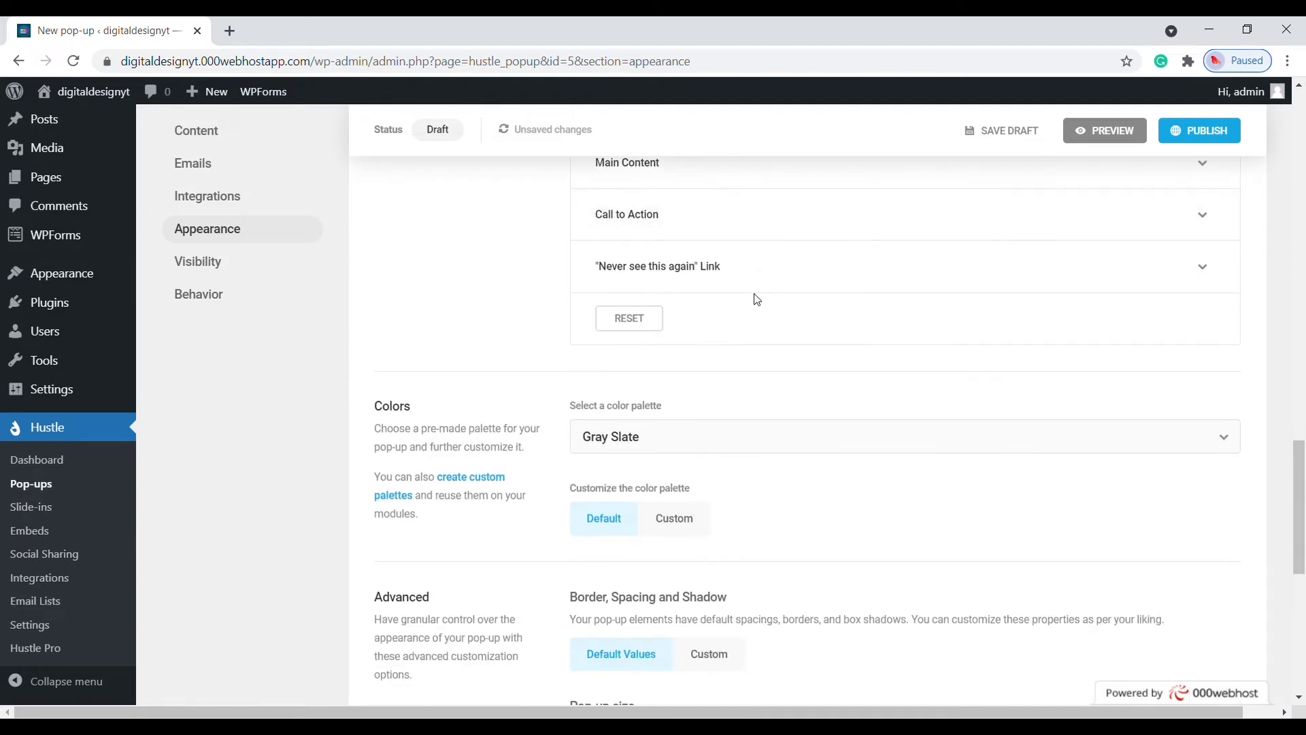
{"action": "scroll", "coordinate": [757, 299], "scroll_direction": "down", "scroll_amount": 3}
{"action": "scroll", "coordinate": [757, 300], "scroll_direction": "down", "scroll_amount": 1}
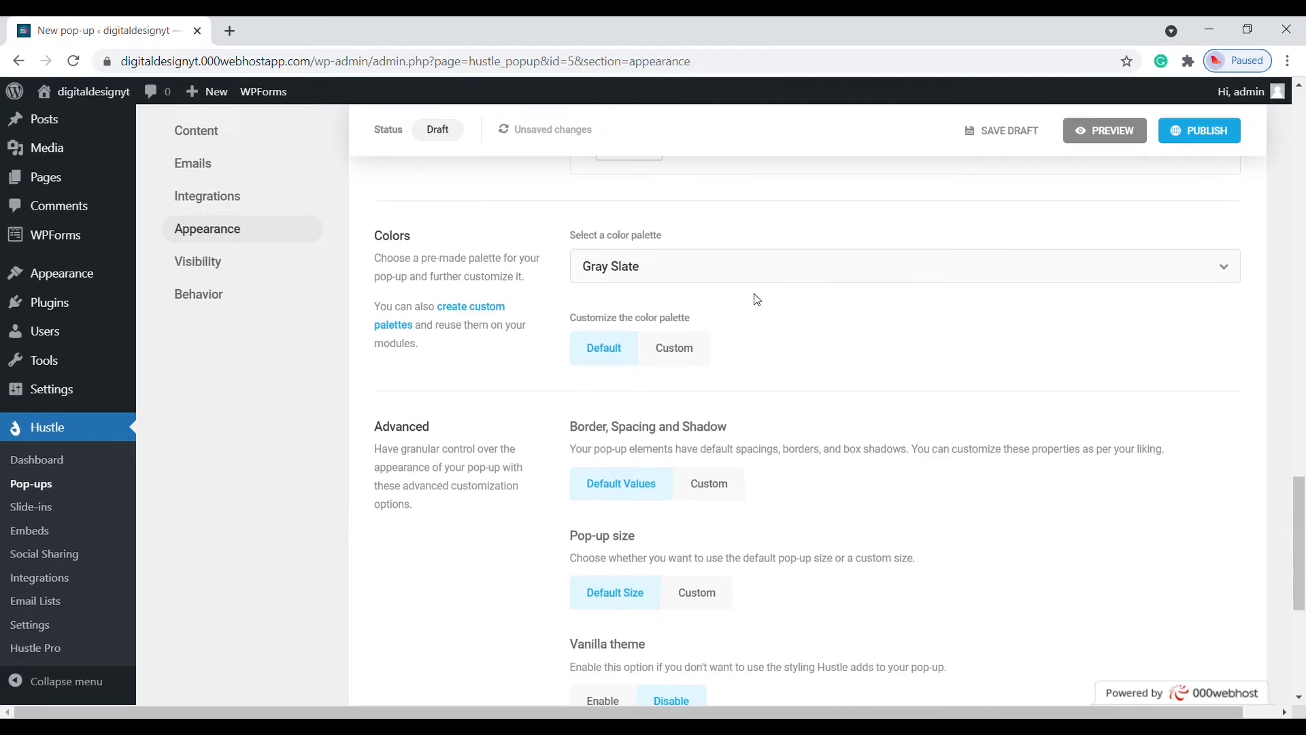
{"action": "left_click", "coordinate": [757, 279]}
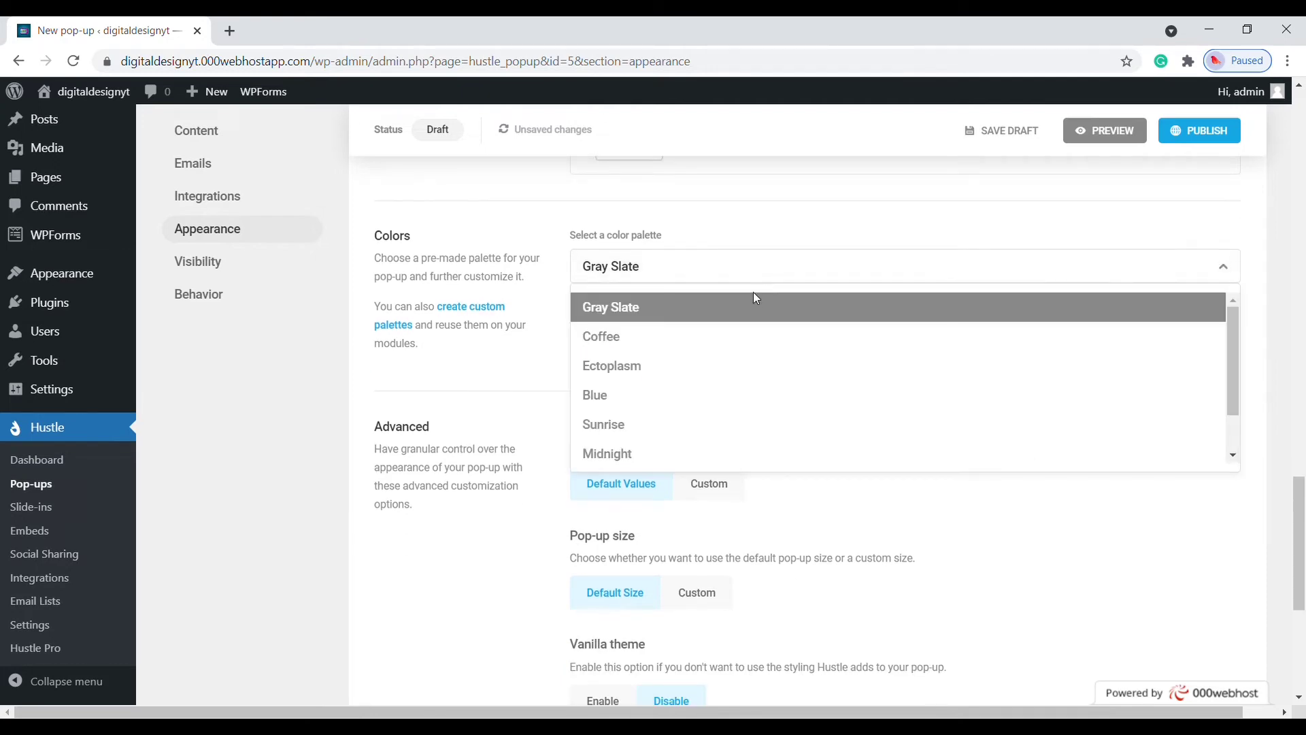
{"action": "scroll", "coordinate": [756, 326], "scroll_direction": "down", "scroll_amount": 1}
{"action": "scroll", "coordinate": [761, 357], "scroll_direction": "down", "scroll_amount": 2}
{"action": "scroll", "coordinate": [766, 363], "scroll_direction": "up", "scroll_amount": 3}
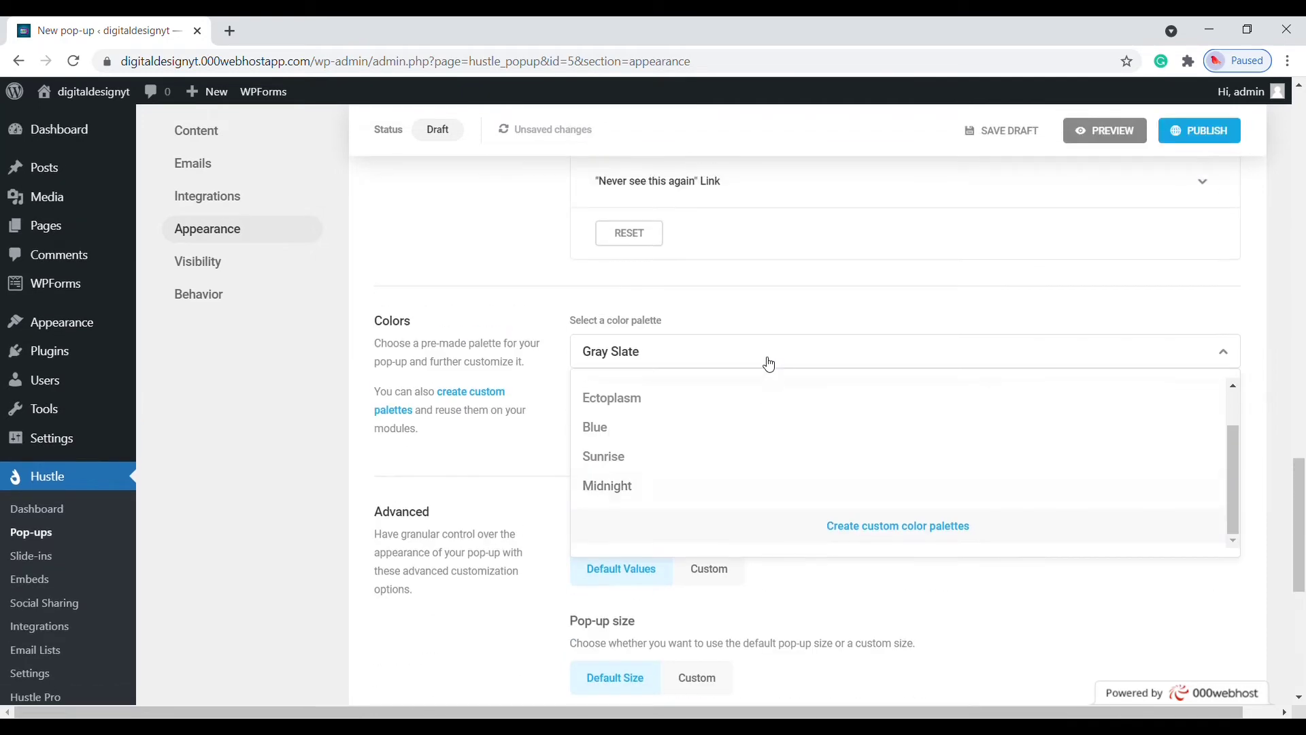
{"action": "scroll", "coordinate": [780, 401], "scroll_direction": "up", "scroll_amount": 1}
{"action": "left_click", "coordinate": [772, 396]}
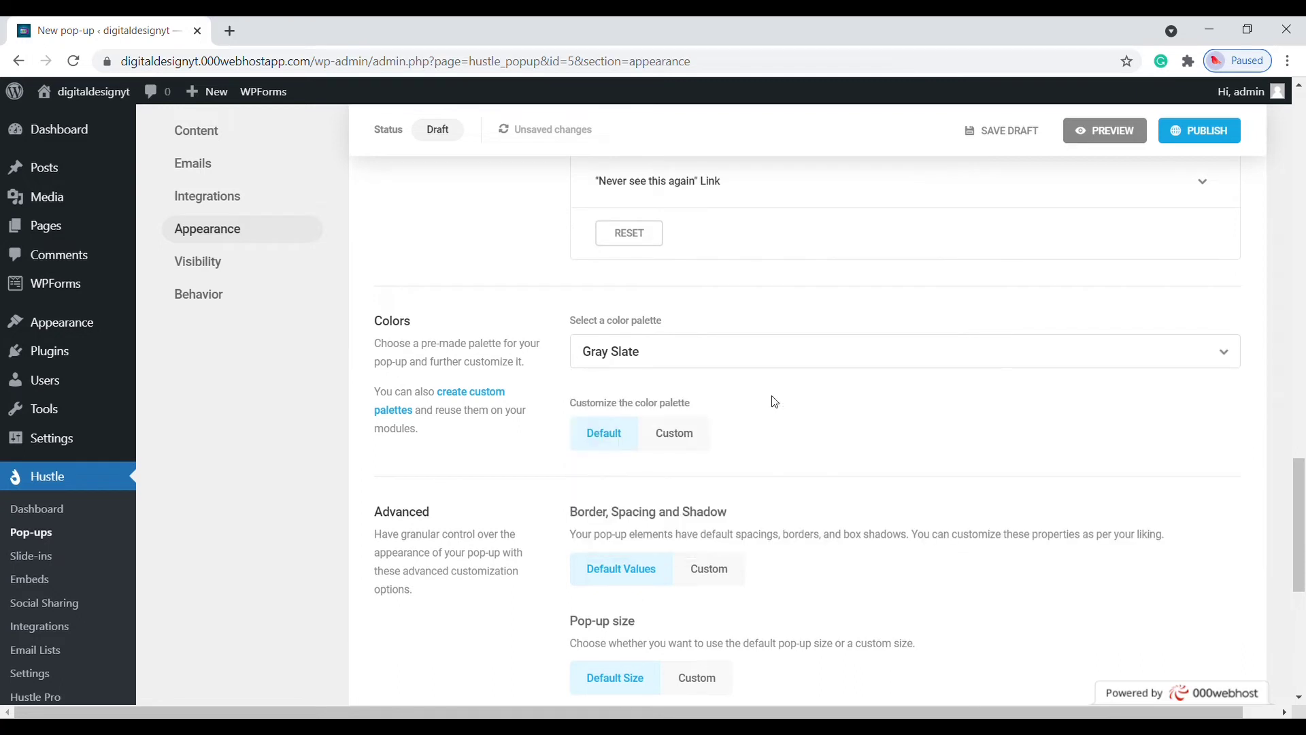
{"action": "left_click", "coordinate": [696, 436]}
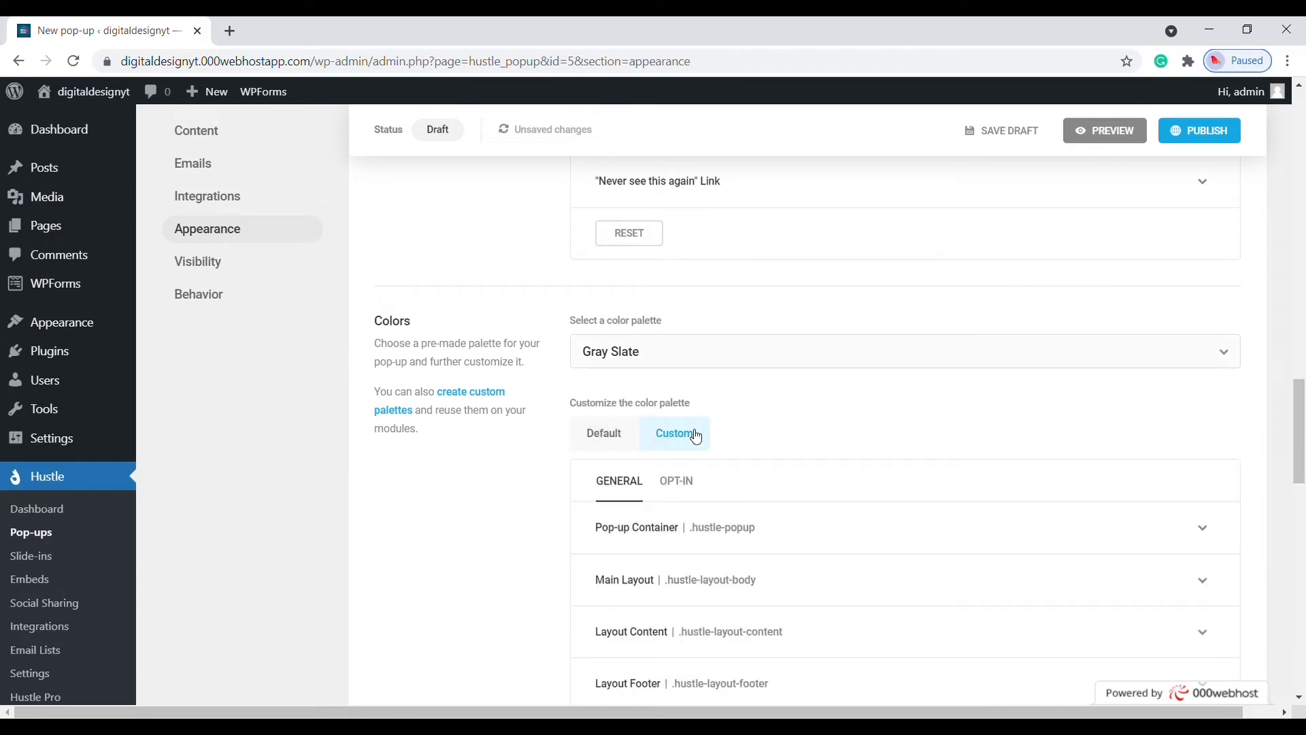
{"action": "scroll", "coordinate": [696, 435], "scroll_direction": "down", "scroll_amount": 2}
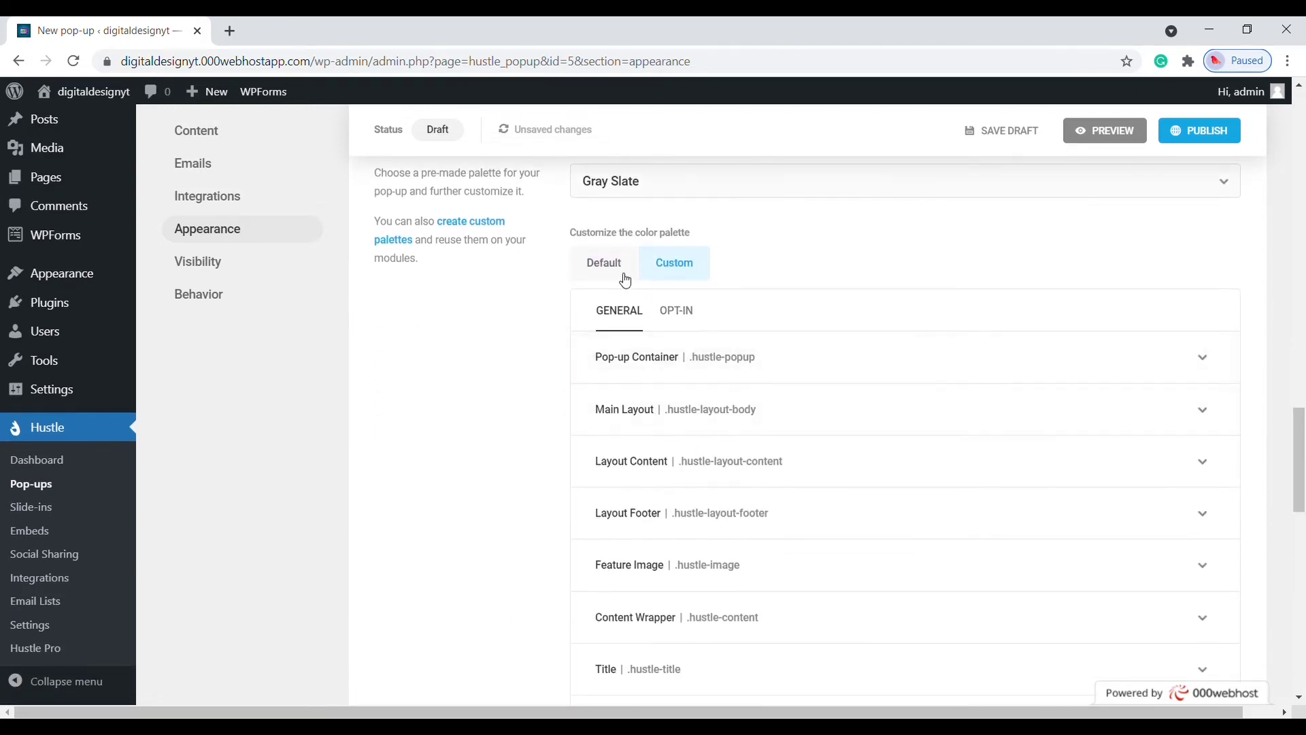
{"action": "left_click", "coordinate": [616, 269]}
{"action": "scroll", "coordinate": [690, 357], "scroll_direction": "down", "scroll_amount": 1}
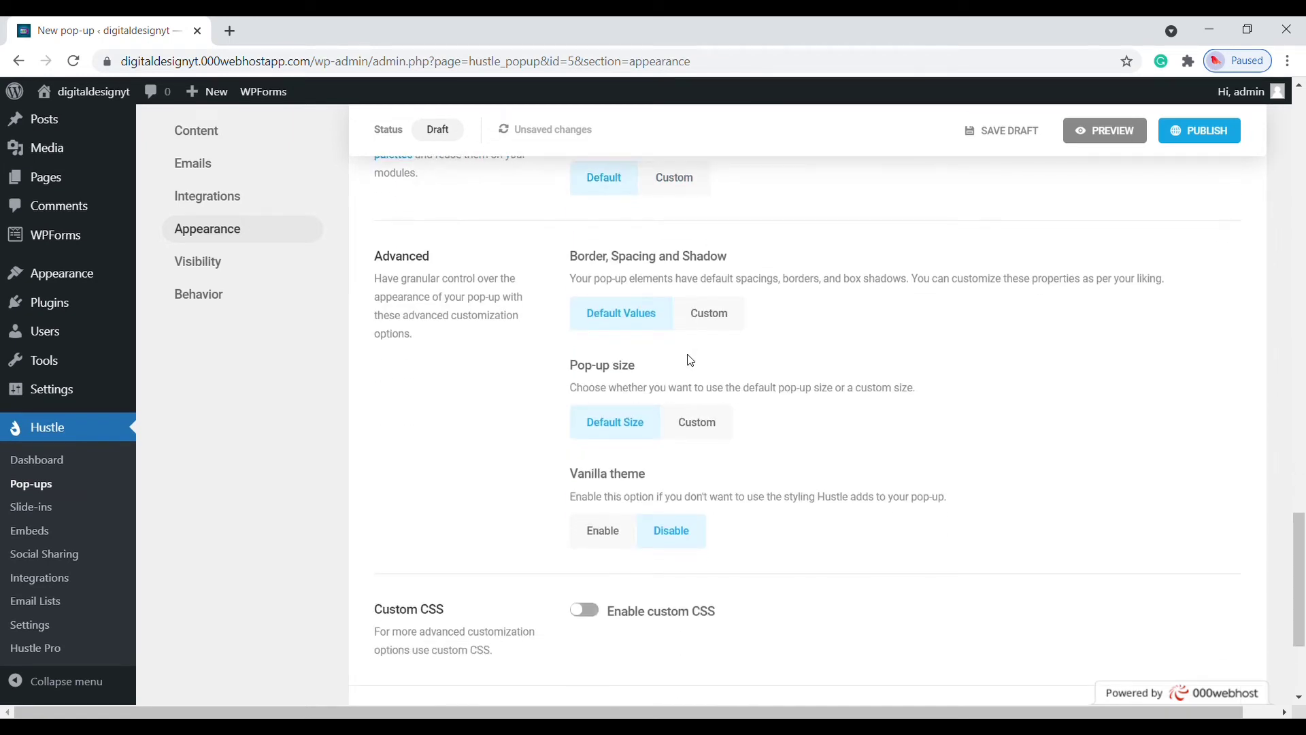
{"action": "scroll", "coordinate": [691, 359], "scroll_direction": "down", "scroll_amount": 1}
{"action": "scroll", "coordinate": [691, 359], "scroll_direction": "up", "scroll_amount": 1}
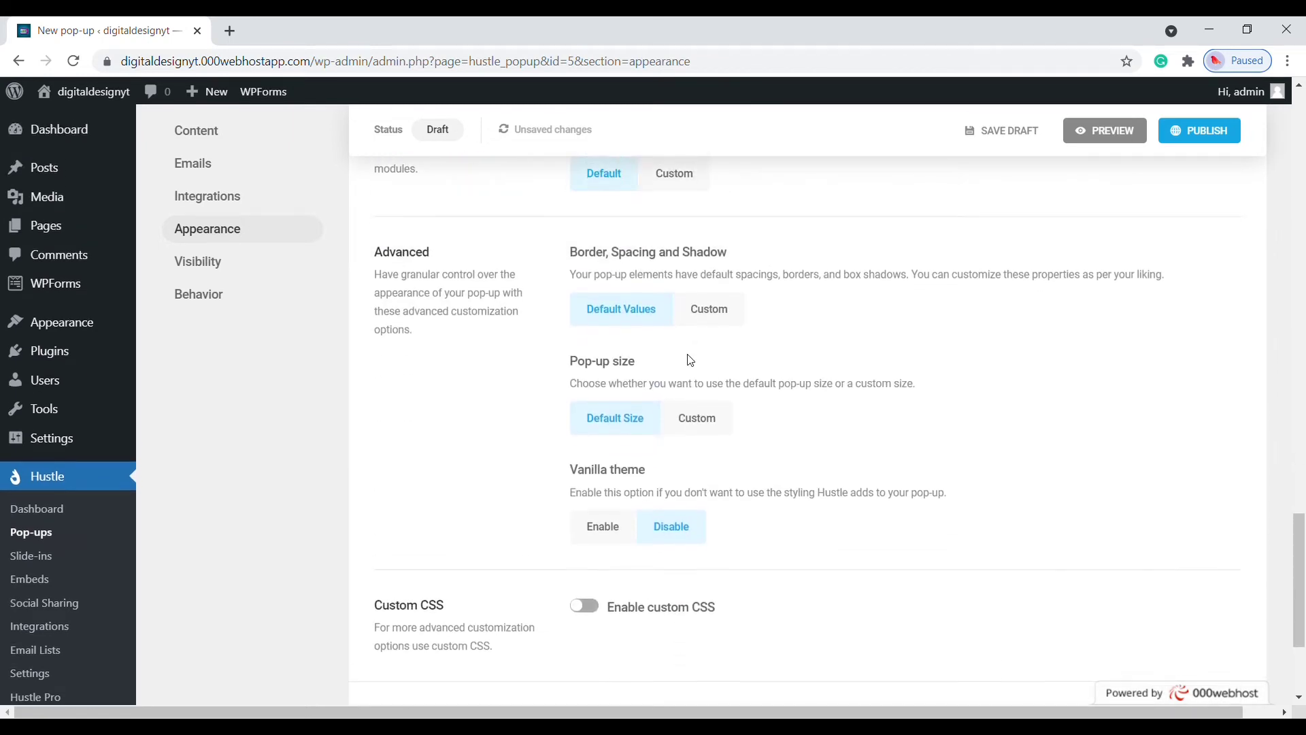
{"action": "scroll", "coordinate": [690, 361], "scroll_direction": "up", "scroll_amount": 1}
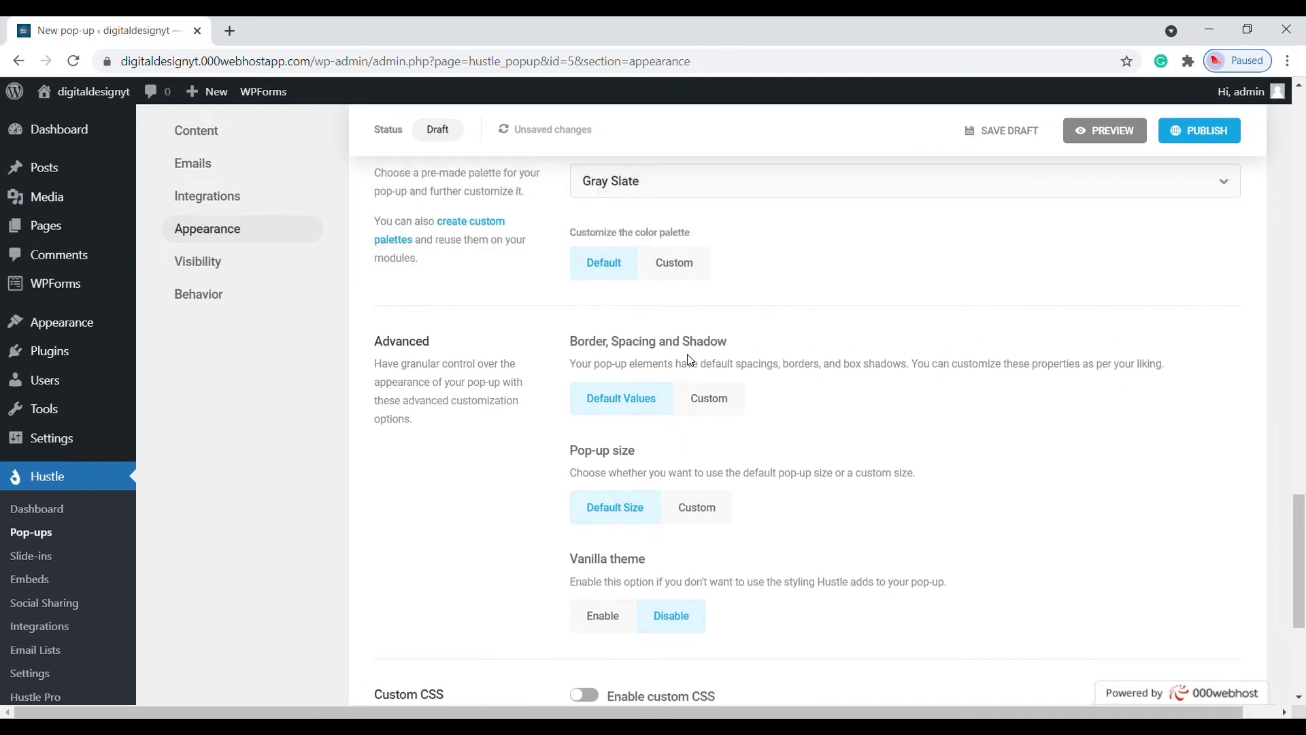
{"action": "scroll", "coordinate": [690, 361], "scroll_direction": "down", "scroll_amount": 1}
{"action": "scroll", "coordinate": [691, 361], "scroll_direction": "down", "scroll_amount": 1}
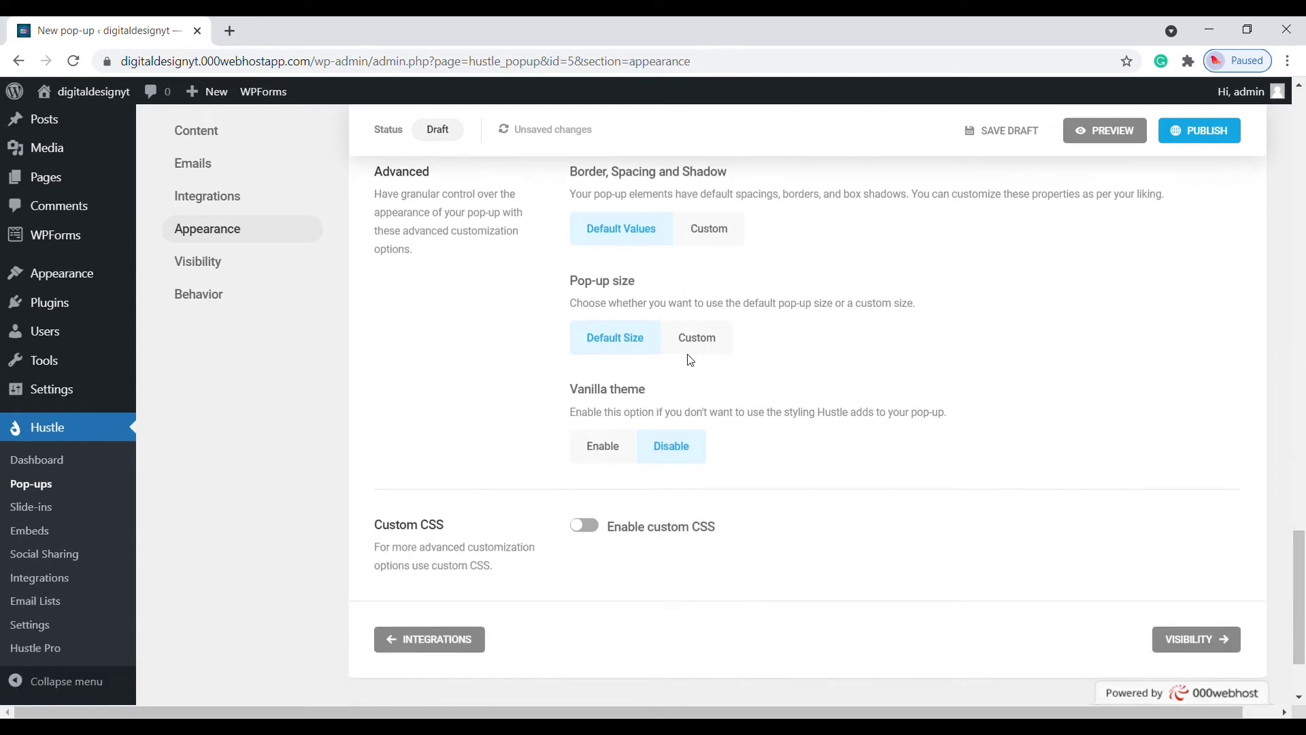
{"action": "left_click", "coordinate": [722, 242]}
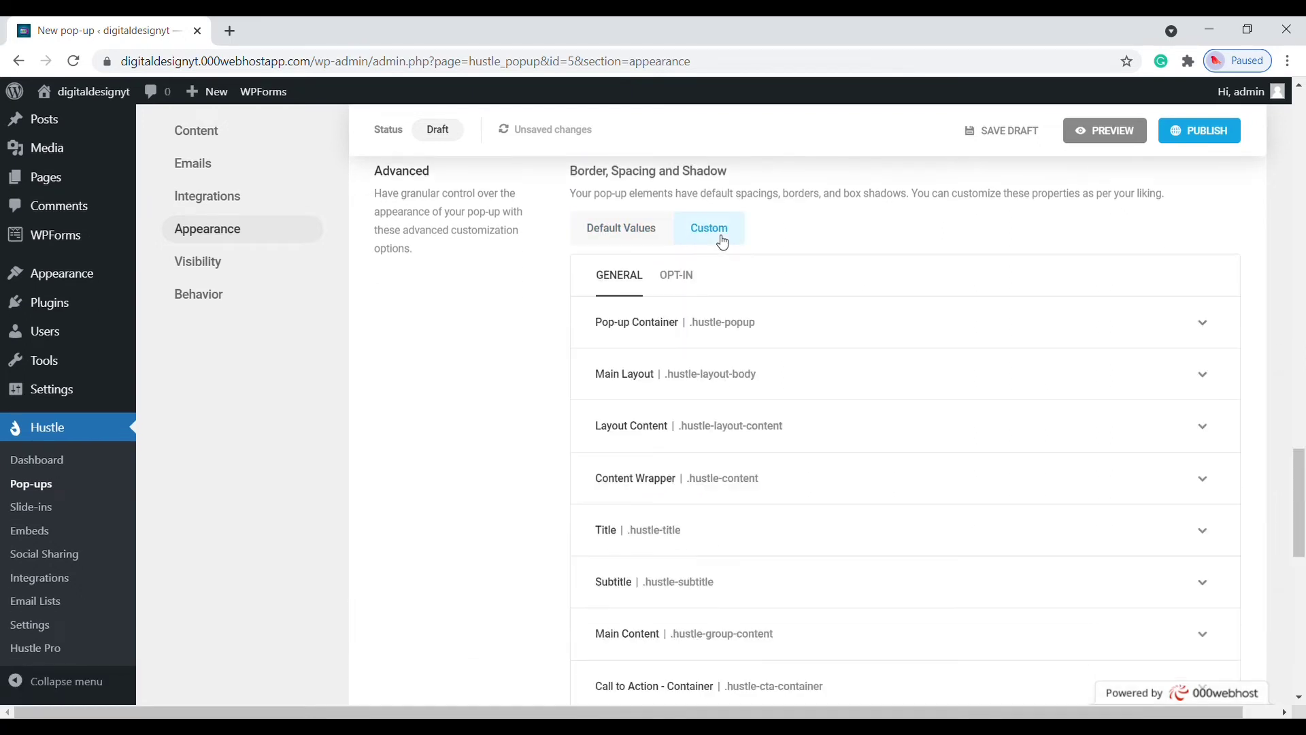
{"action": "scroll", "coordinate": [749, 321], "scroll_direction": "down", "scroll_amount": 4}
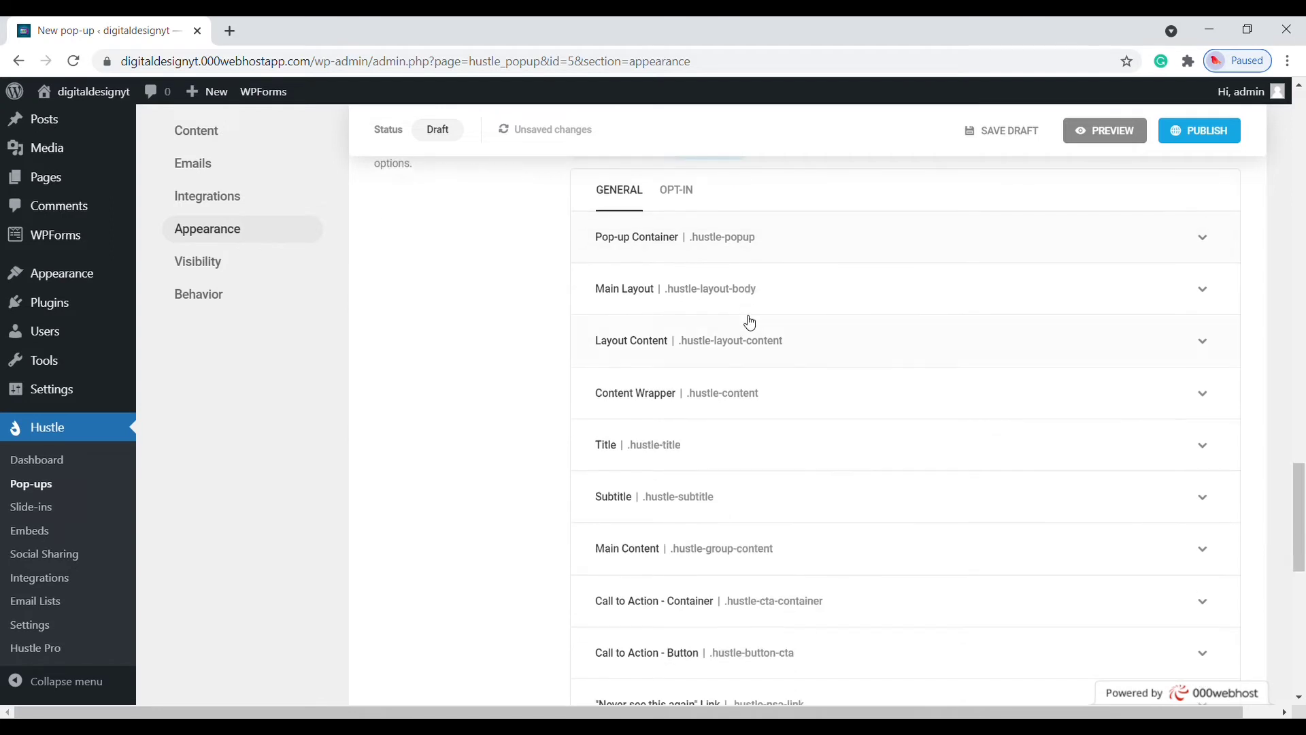
{"action": "scroll", "coordinate": [748, 320], "scroll_direction": "up", "scroll_amount": 4}
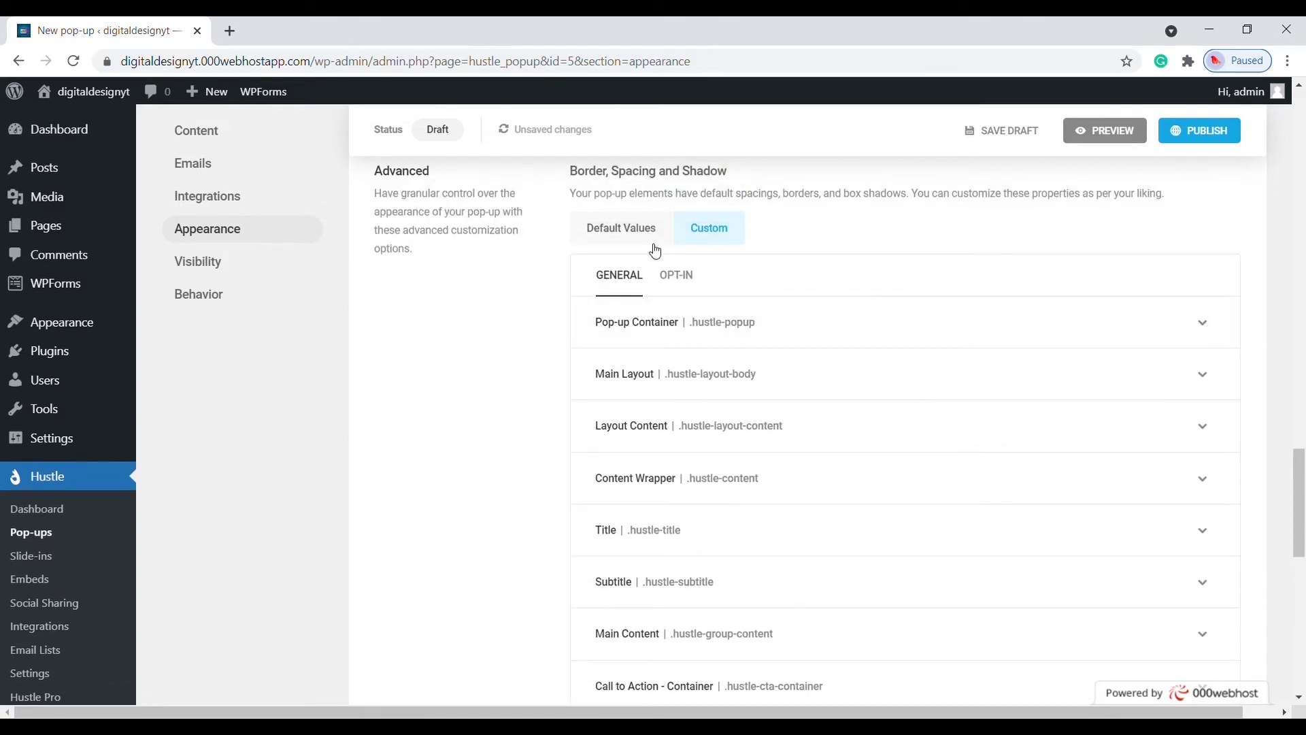
{"action": "left_click", "coordinate": [655, 251]}
{"action": "scroll", "coordinate": [666, 280], "scroll_direction": "down", "scroll_amount": 2}
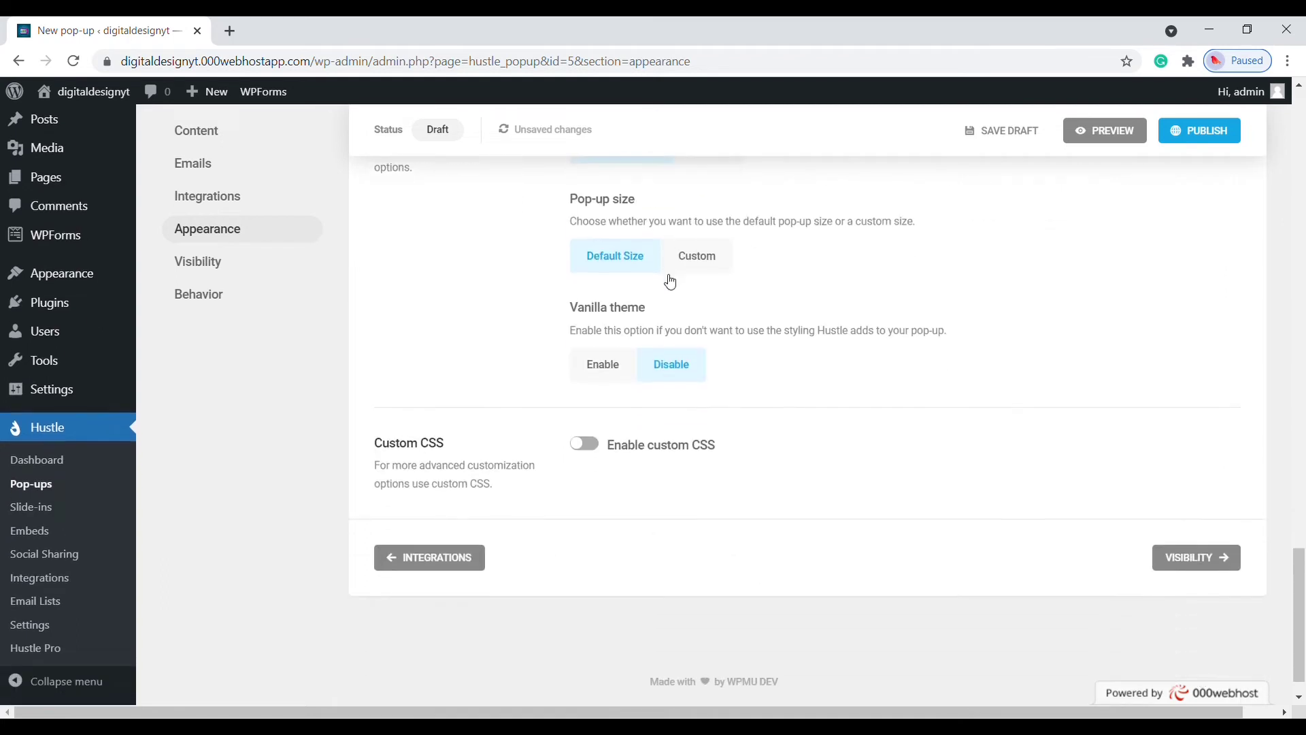
{"action": "left_click", "coordinate": [683, 251]}
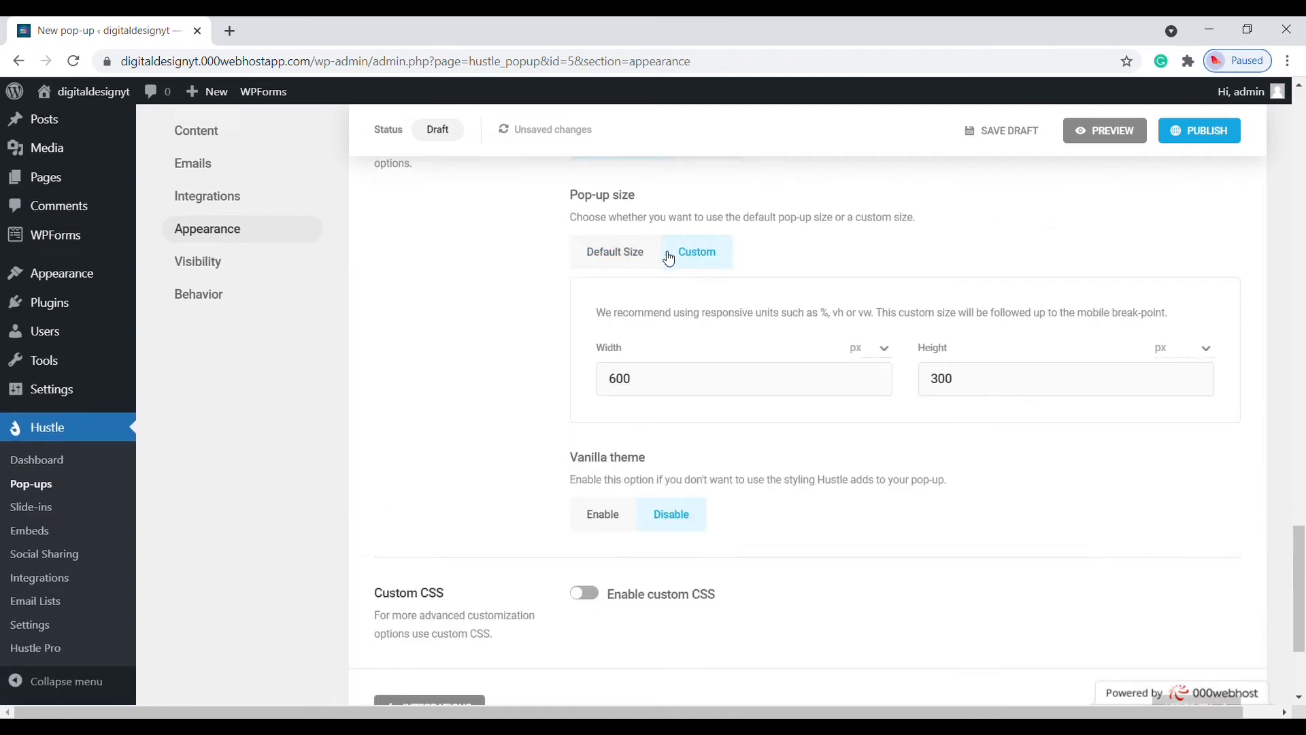
{"action": "left_click", "coordinate": [642, 253]}
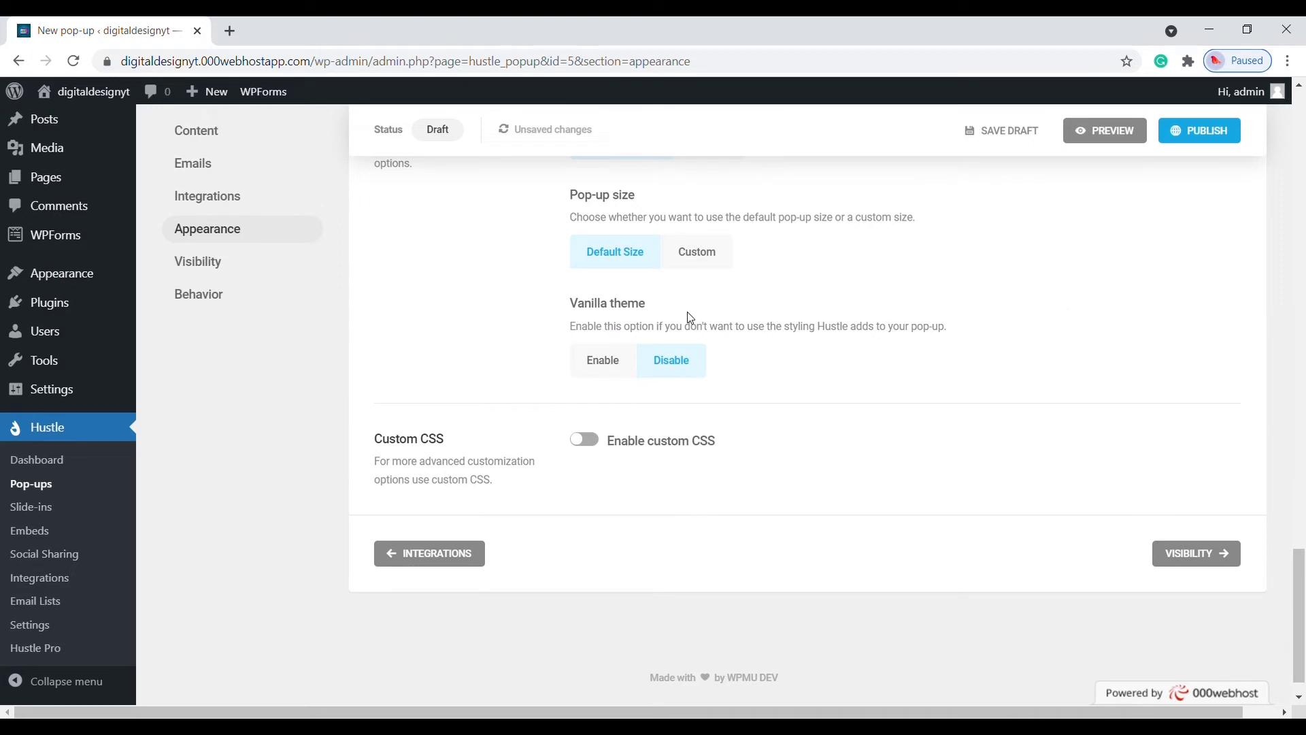
{"action": "left_click", "coordinate": [587, 440]}
{"action": "scroll", "coordinate": [649, 441], "scroll_direction": "down", "scroll_amount": 1}
{"action": "scroll", "coordinate": [649, 441], "scroll_direction": "down", "scroll_amount": 1}
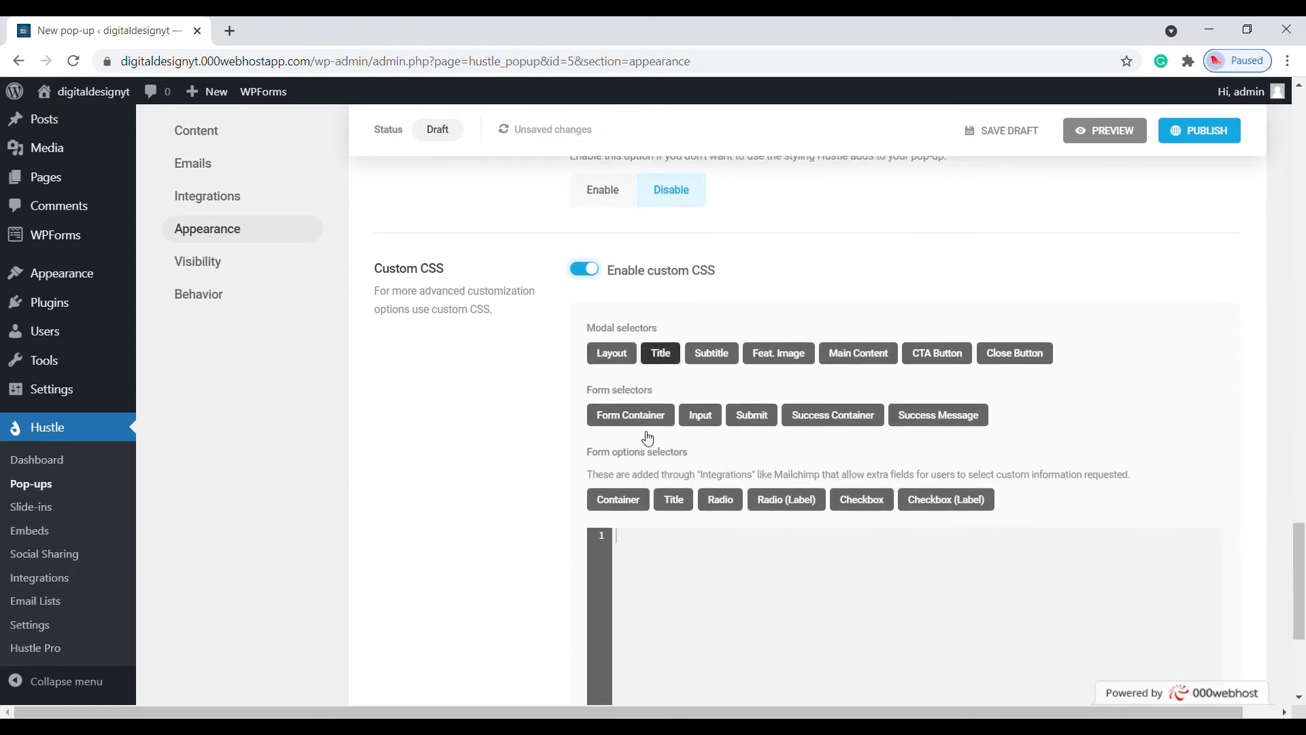
{"action": "scroll", "coordinate": [646, 437], "scroll_direction": "down", "scroll_amount": 1}
{"action": "scroll", "coordinate": [644, 434], "scroll_direction": "up", "scroll_amount": 2}
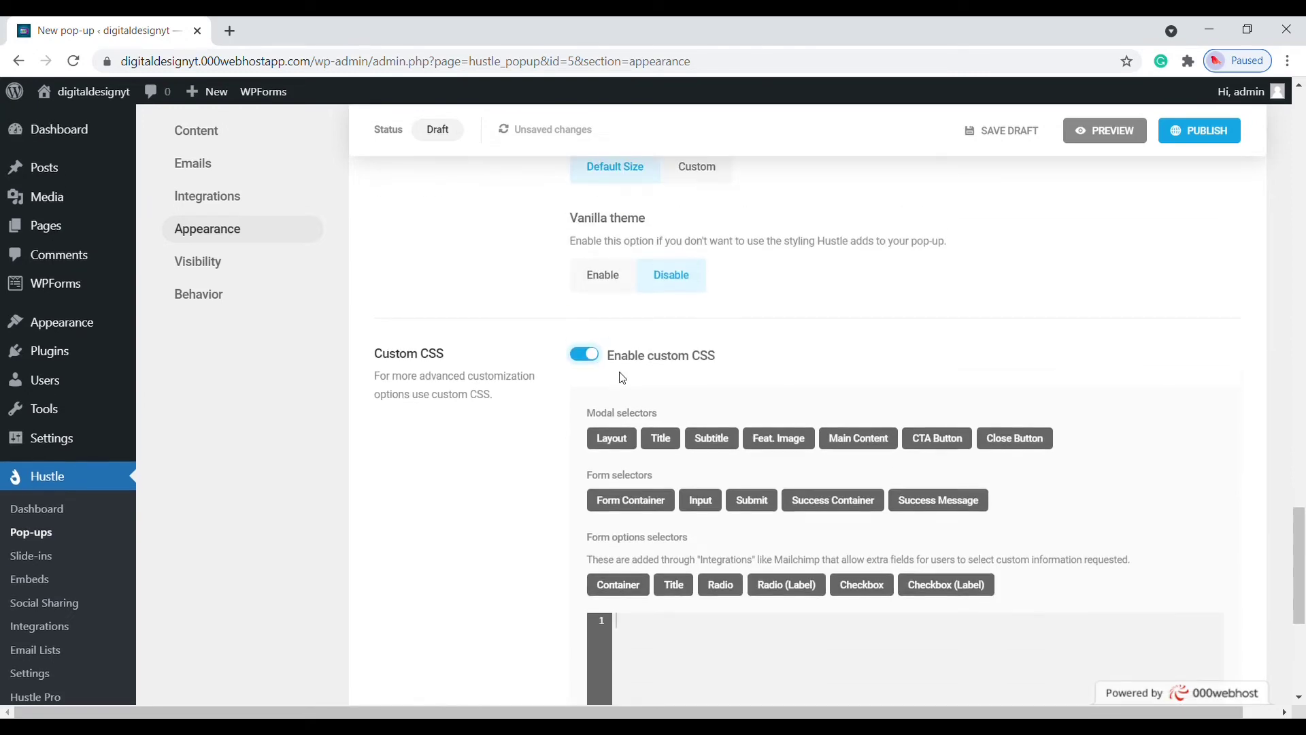
{"action": "left_click", "coordinate": [596, 353]}
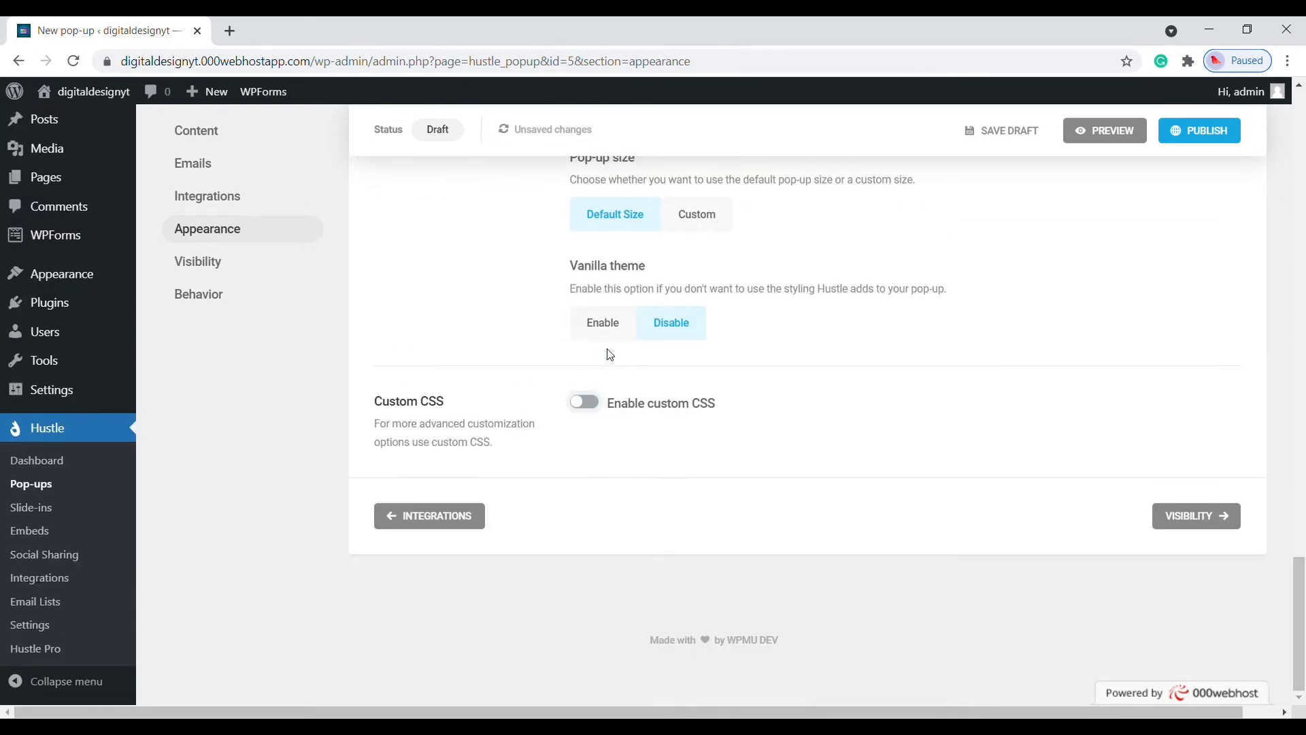
{"action": "left_click", "coordinate": [1082, 133]}
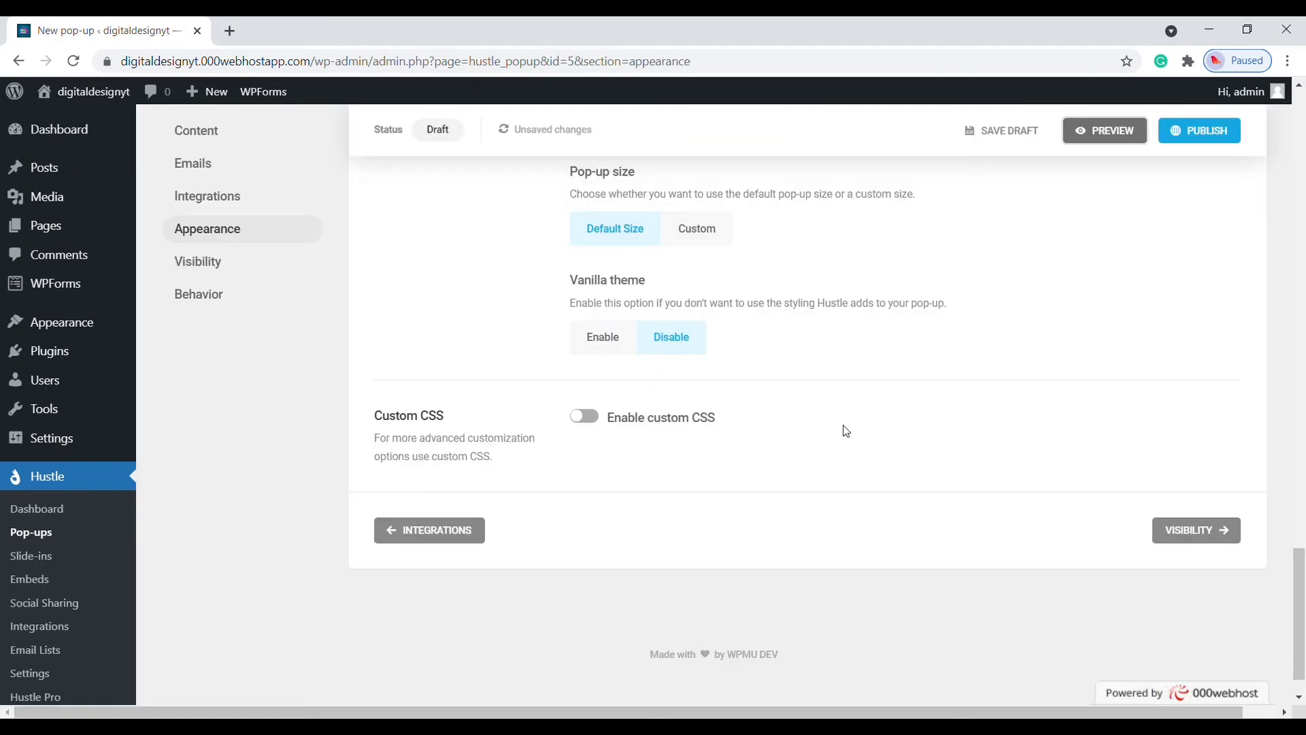
{"action": "scroll", "coordinate": [779, 458], "scroll_direction": "up", "scroll_amount": 3}
Step: Switch the Appearance settings to the MOBILE view and read the inherited-settings note
{"action": "scroll", "coordinate": [747, 439], "scroll_direction": "up", "scroll_amount": 10}
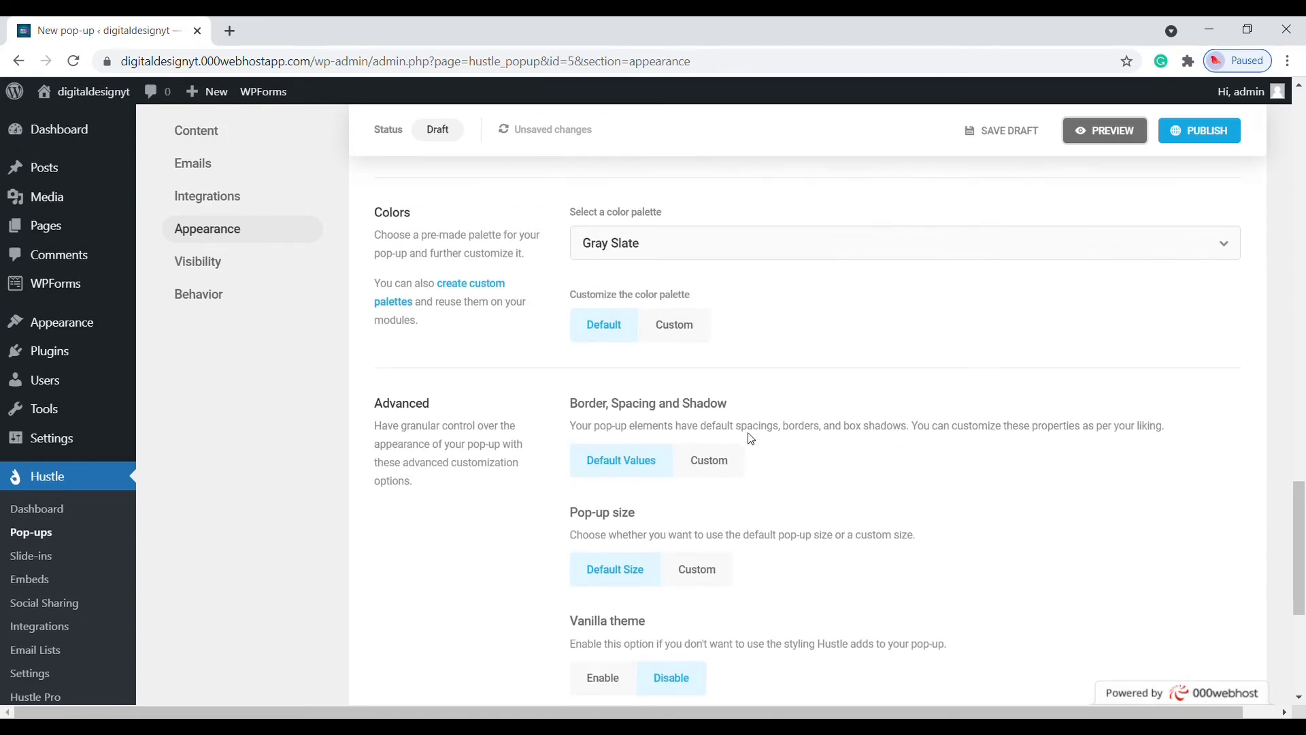
{"action": "scroll", "coordinate": [758, 443], "scroll_direction": "up", "scroll_amount": 10}
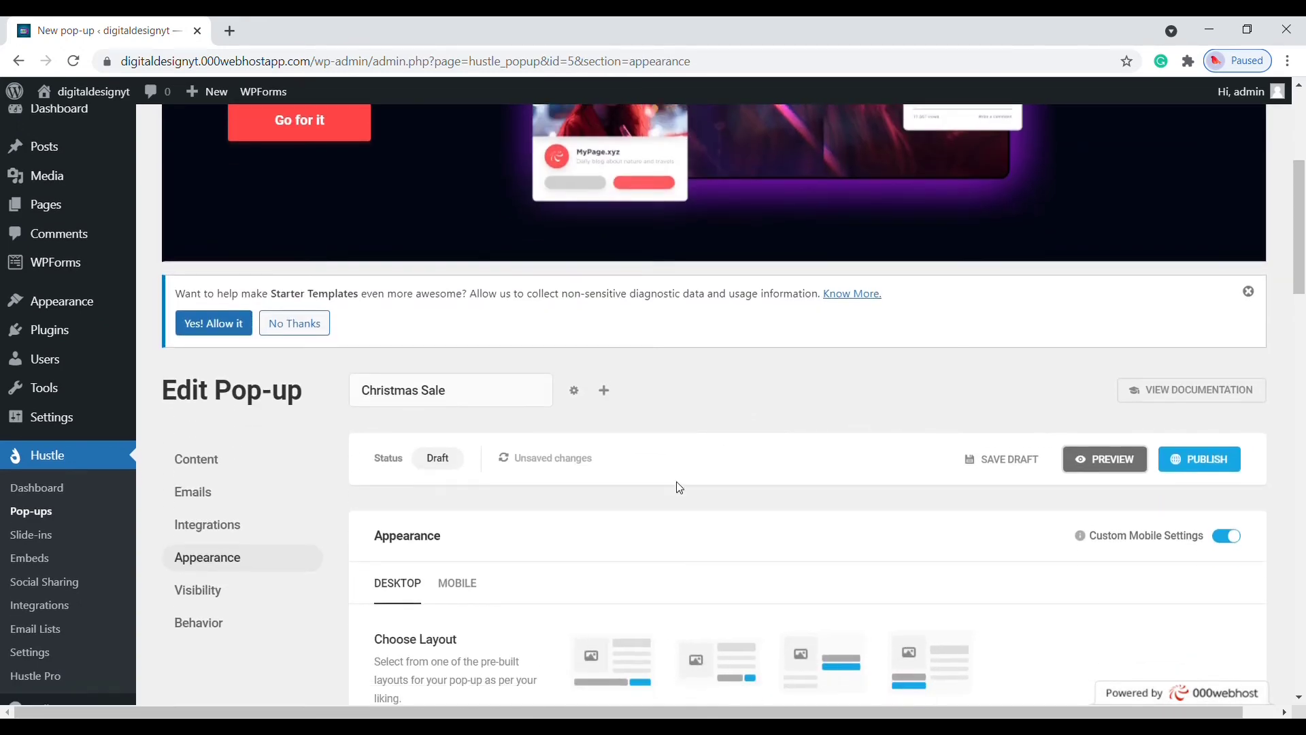
{"action": "scroll", "coordinate": [485, 437], "scroll_direction": "down", "scroll_amount": 2}
{"action": "left_click", "coordinate": [454, 434]}
{"action": "scroll", "coordinate": [577, 417], "scroll_direction": "down", "scroll_amount": 3}
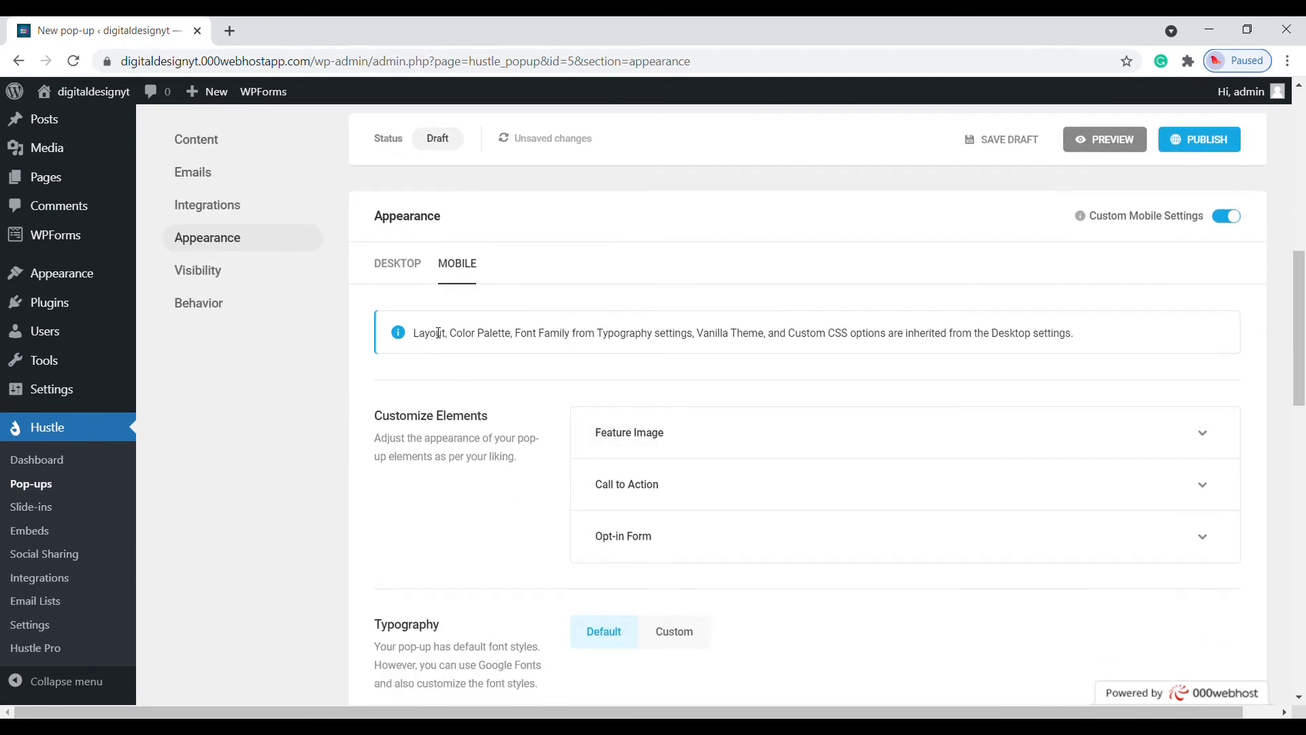
{"action": "left_click_drag", "start_coordinate": [415, 338], "coordinate": [1091, 342]}
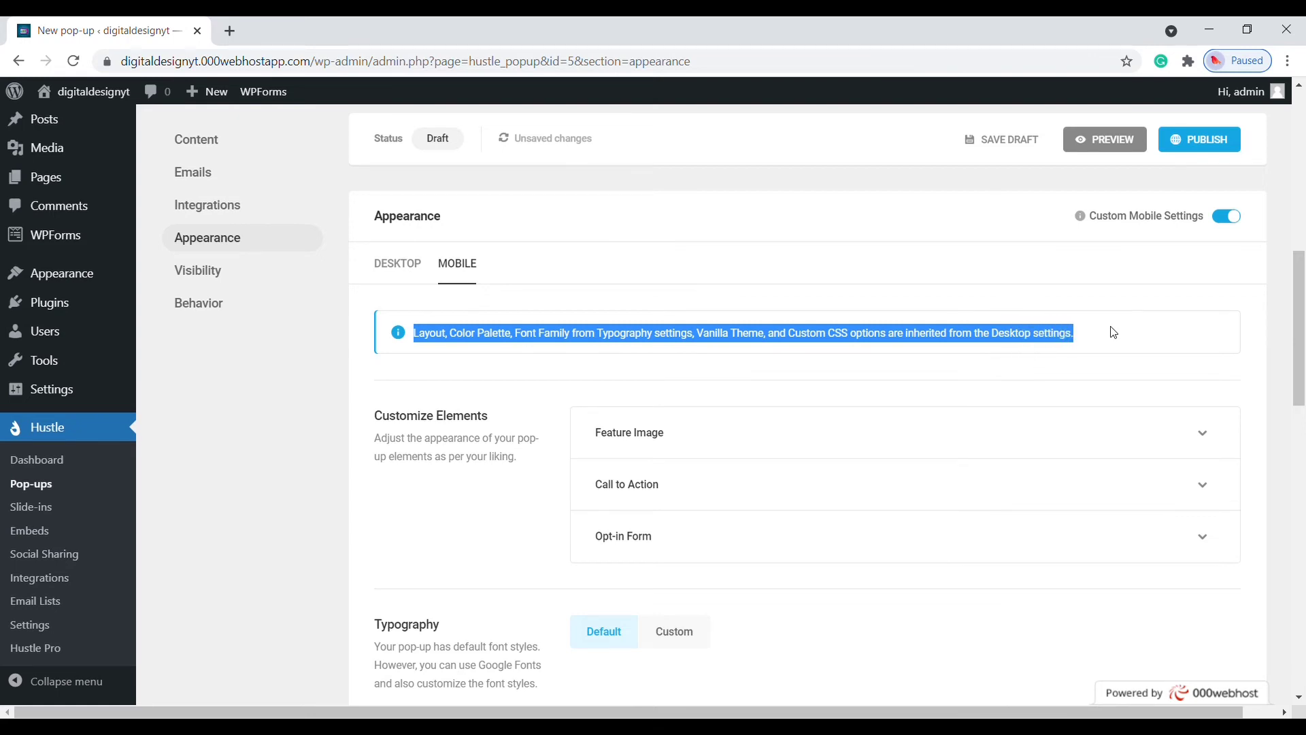
{"action": "left_click", "coordinate": [1120, 327]}
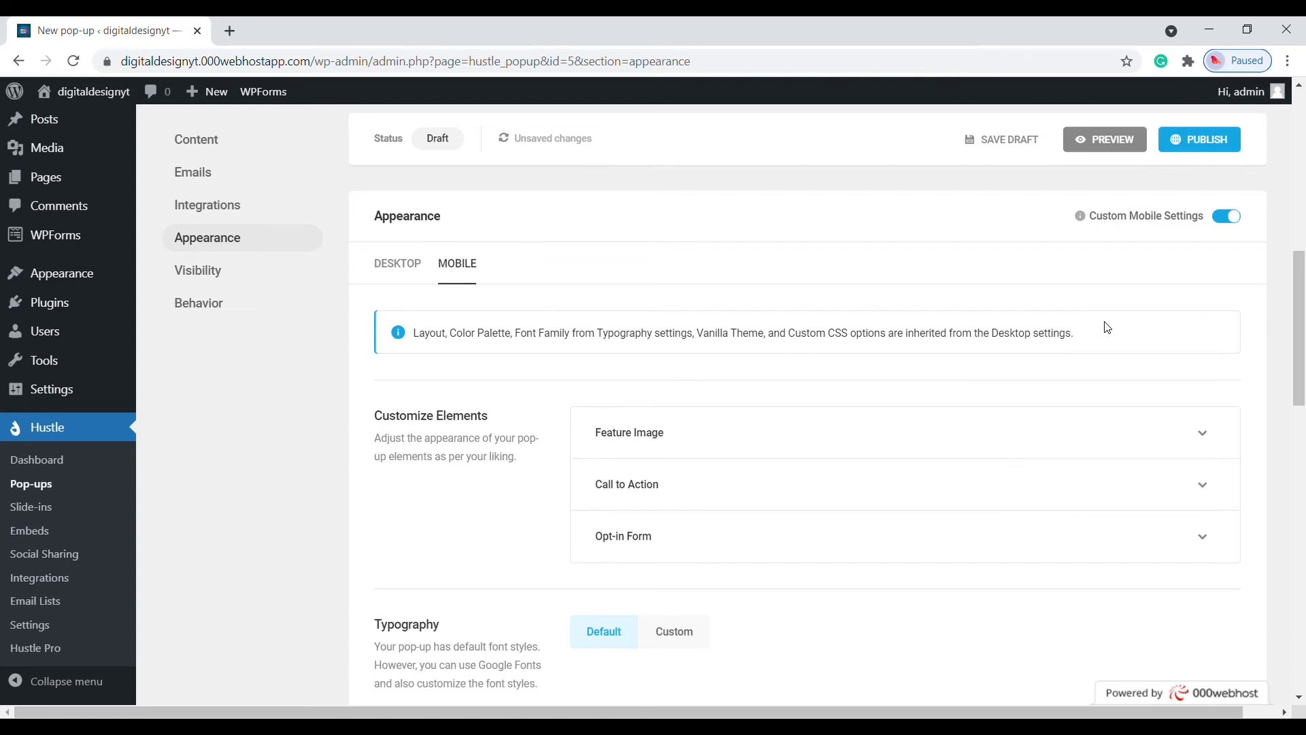
Step: Scroll through the mobile customization options for the pop-up
{"action": "scroll", "coordinate": [1107, 328], "scroll_direction": "down", "scroll_amount": 4}
{"action": "scroll", "coordinate": [1107, 328], "scroll_direction": "down", "scroll_amount": 4}
{"action": "scroll", "coordinate": [1107, 328], "scroll_direction": "down", "scroll_amount": 3}
{"action": "scroll", "coordinate": [1109, 330], "scroll_direction": "down", "scroll_amount": 4}
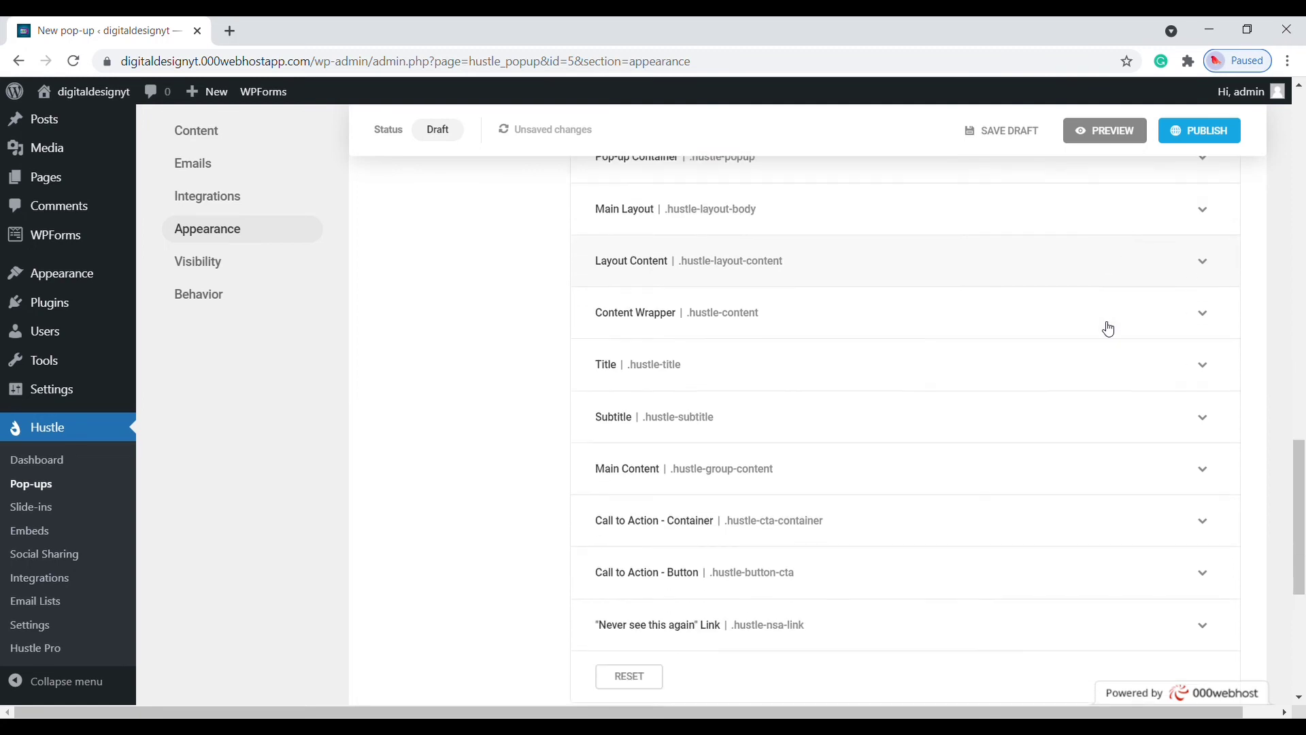
{"action": "scroll", "coordinate": [1107, 329], "scroll_direction": "down", "scroll_amount": 3}
{"action": "scroll", "coordinate": [1082, 294], "scroll_direction": "up", "scroll_amount": 3}
{"action": "scroll", "coordinate": [1082, 294], "scroll_direction": "up", "scroll_amount": 10}
{"action": "scroll", "coordinate": [1079, 284], "scroll_direction": "up", "scroll_amount": 6}
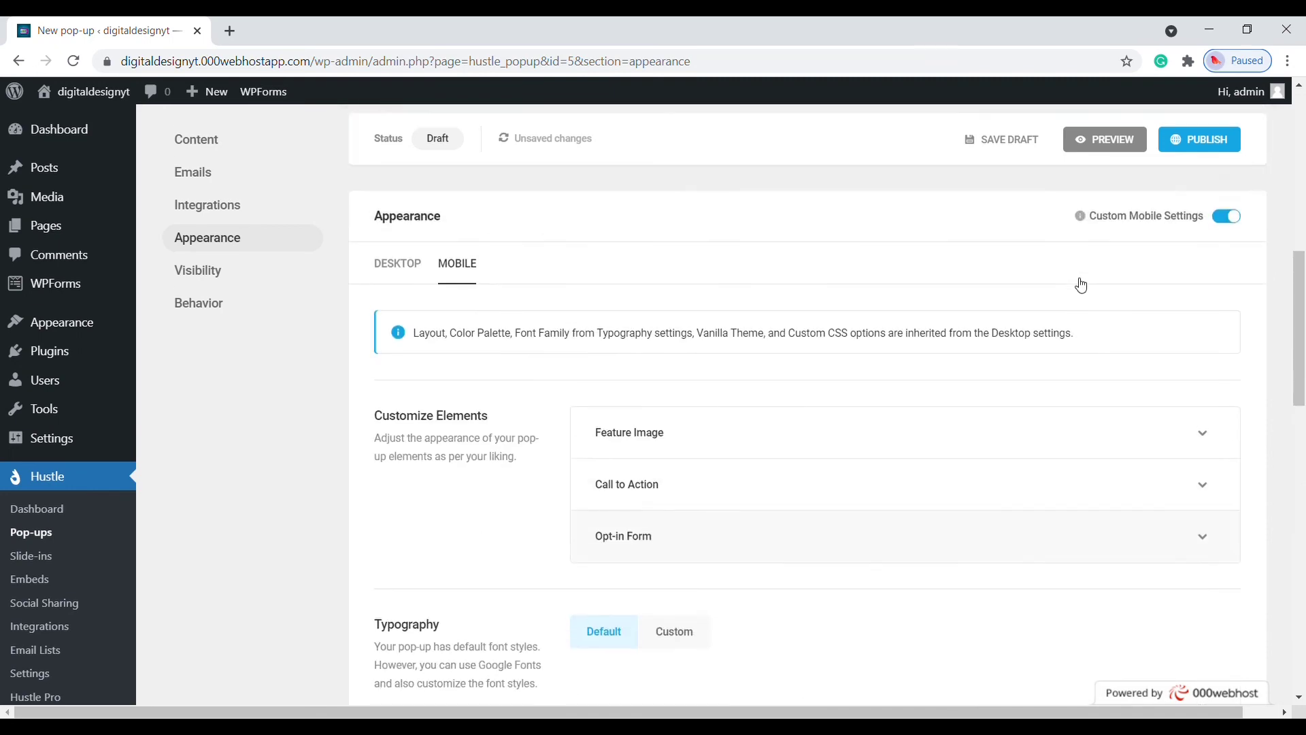
{"action": "scroll", "coordinate": [1079, 284], "scroll_direction": "up", "scroll_amount": 2}
{"action": "scroll", "coordinate": [1079, 284], "scroll_direction": "down", "scroll_amount": 3}
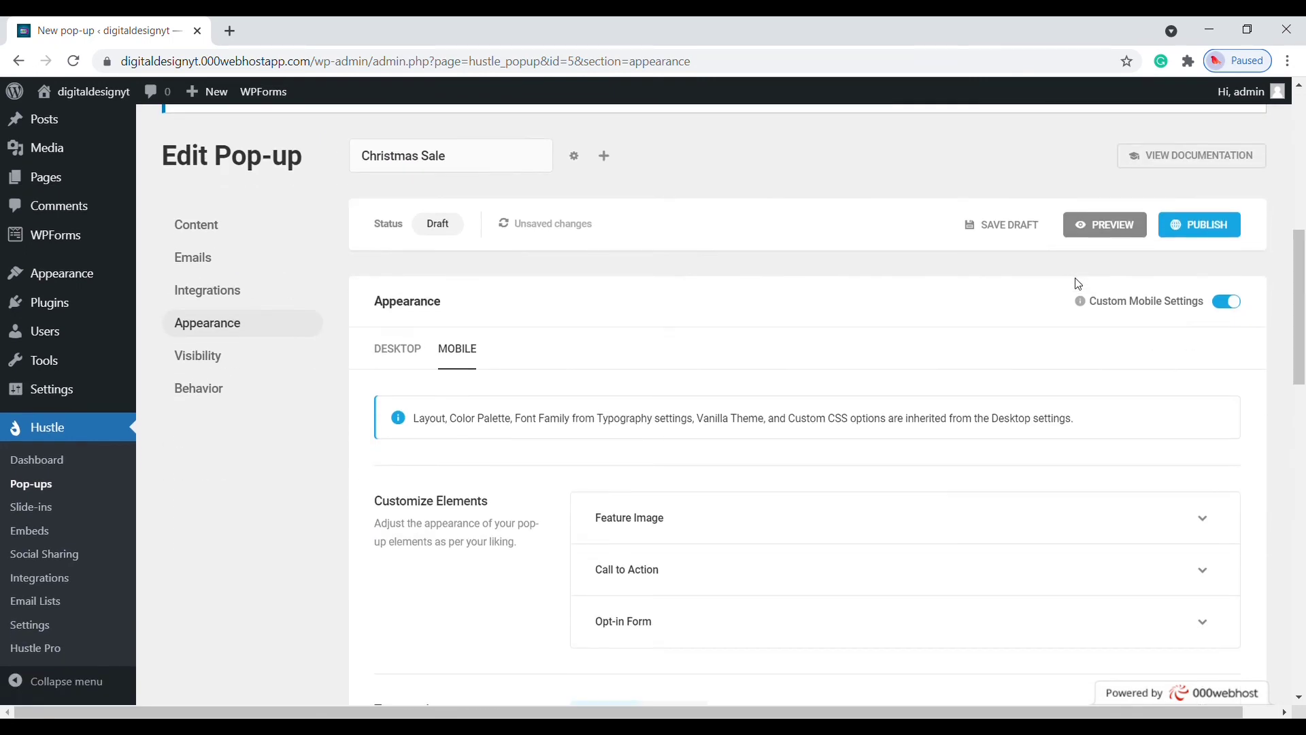
{"action": "scroll", "coordinate": [1079, 284], "scroll_direction": "down", "scroll_amount": 15}
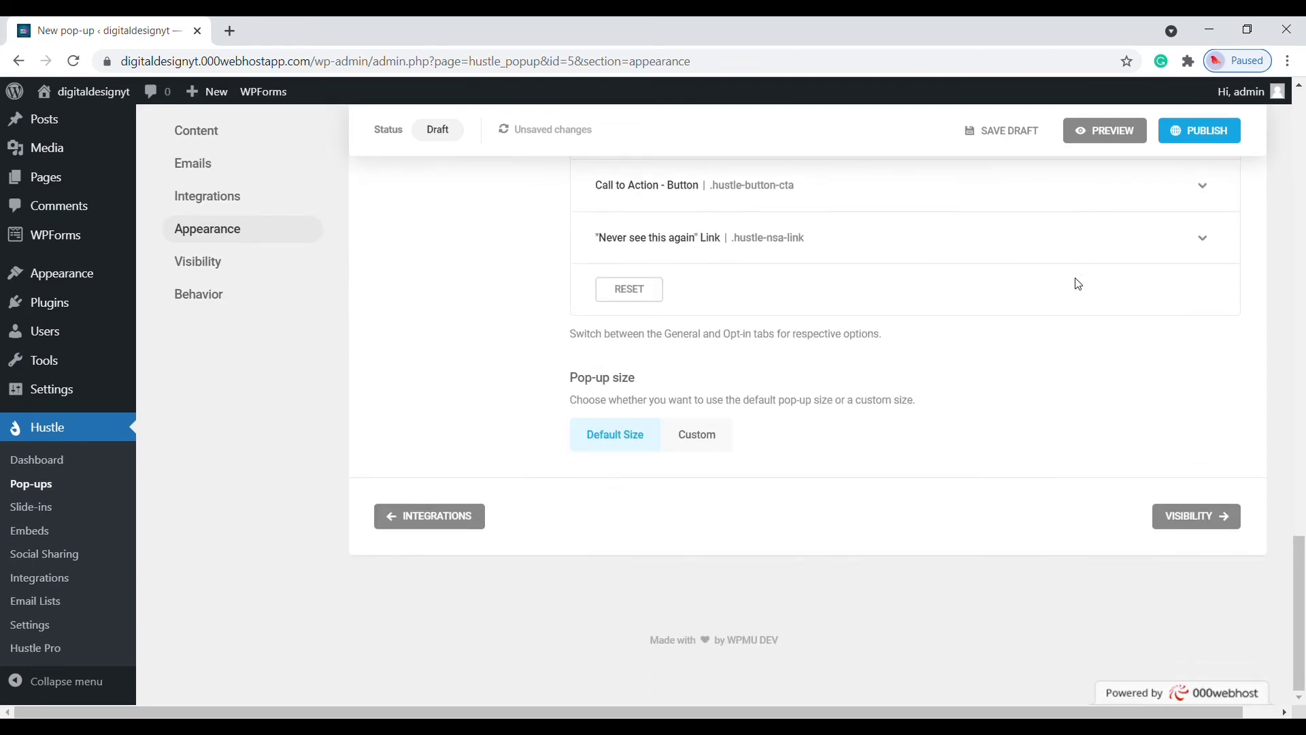
{"action": "scroll", "coordinate": [1079, 285], "scroll_direction": "up", "scroll_amount": 18}
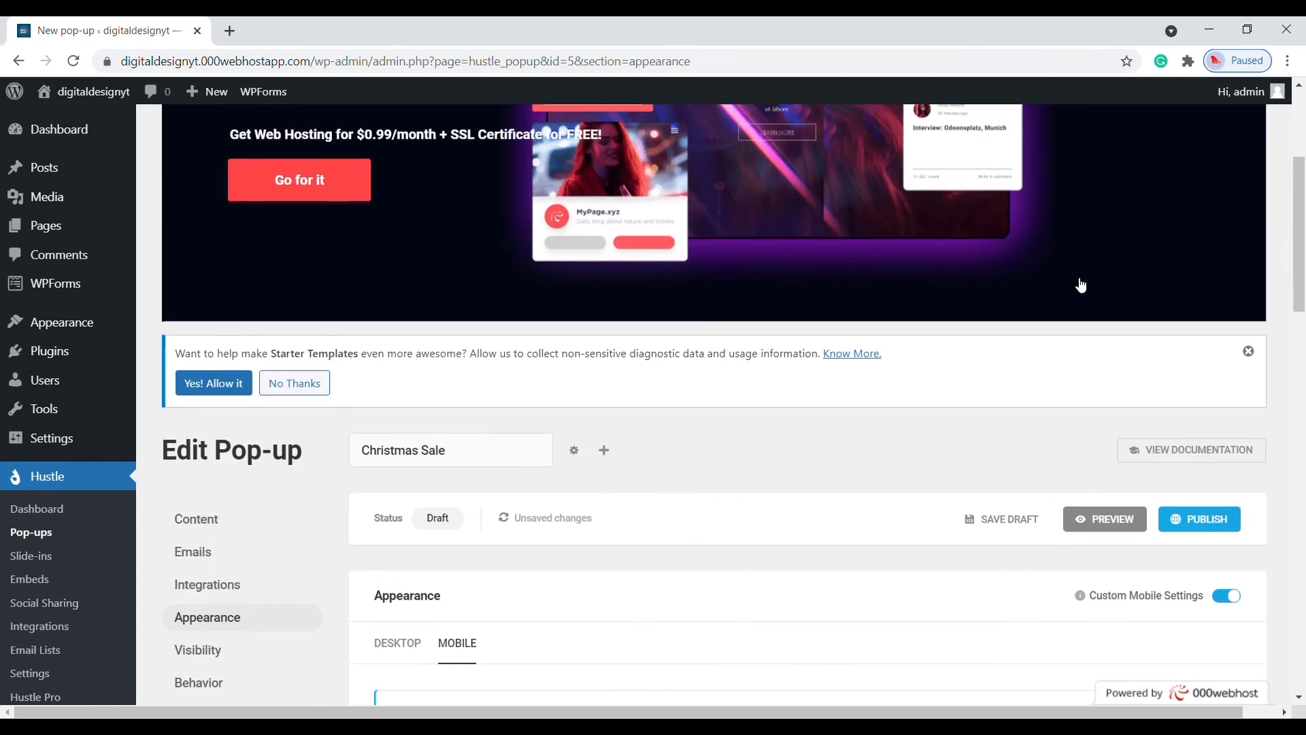
{"action": "scroll", "coordinate": [1082, 286], "scroll_direction": "down", "scroll_amount": 4}
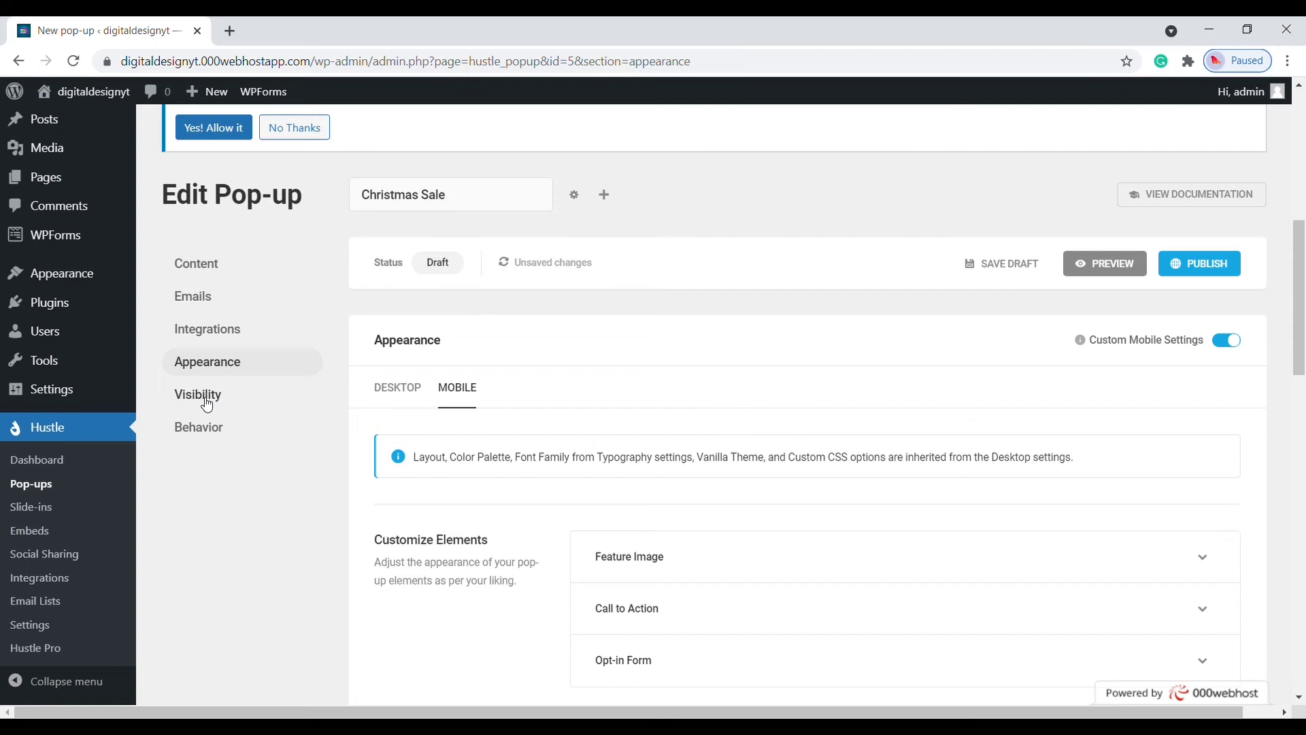
Step: Open Visibility and set the rule to Show when all conditions match
{"action": "left_click", "coordinate": [204, 397]}
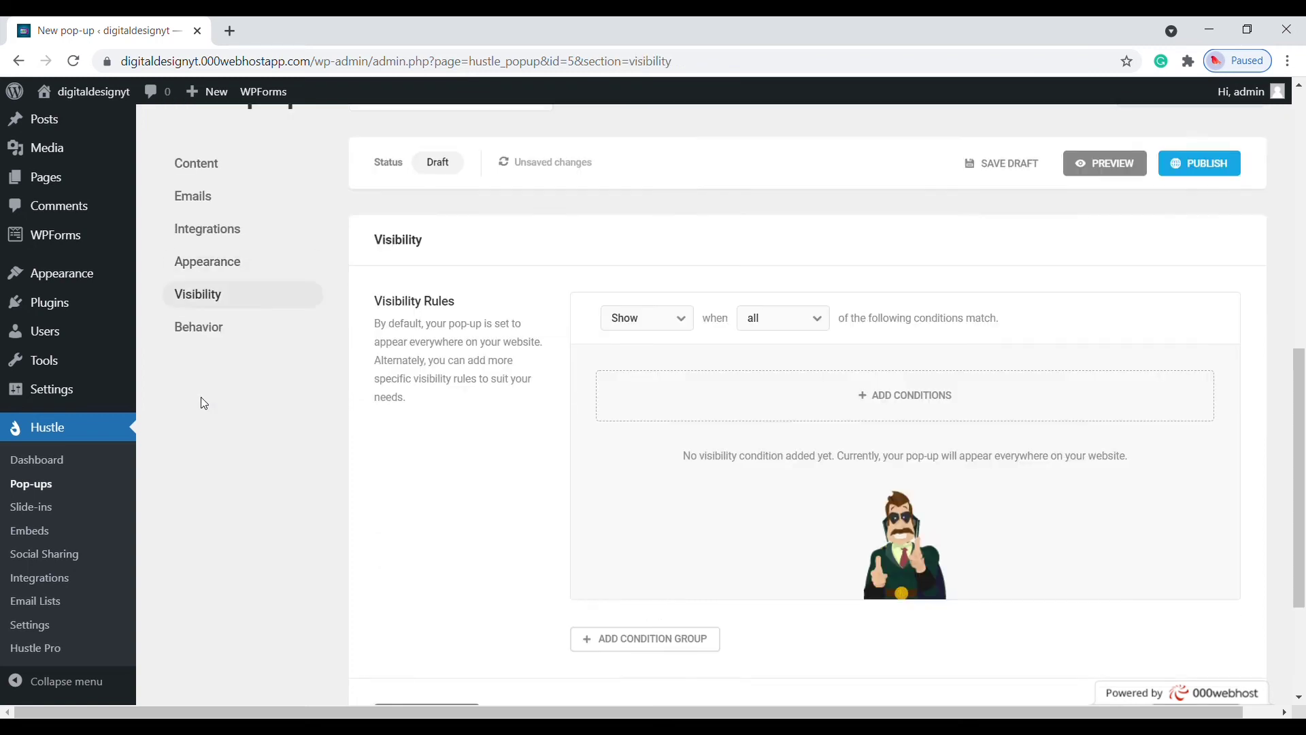
{"action": "left_click", "coordinate": [639, 325]}
{"action": "left_click", "coordinate": [640, 326]}
{"action": "left_click", "coordinate": [640, 325]}
{"action": "left_click", "coordinate": [633, 382]}
{"action": "left_click", "coordinate": [647, 323]}
{"action": "left_click", "coordinate": [654, 355]}
{"action": "left_click", "coordinate": [787, 326]}
{"action": "left_click", "coordinate": [779, 355]}
Step: Add a Pages visibility condition
{"action": "left_click", "coordinate": [795, 394]}
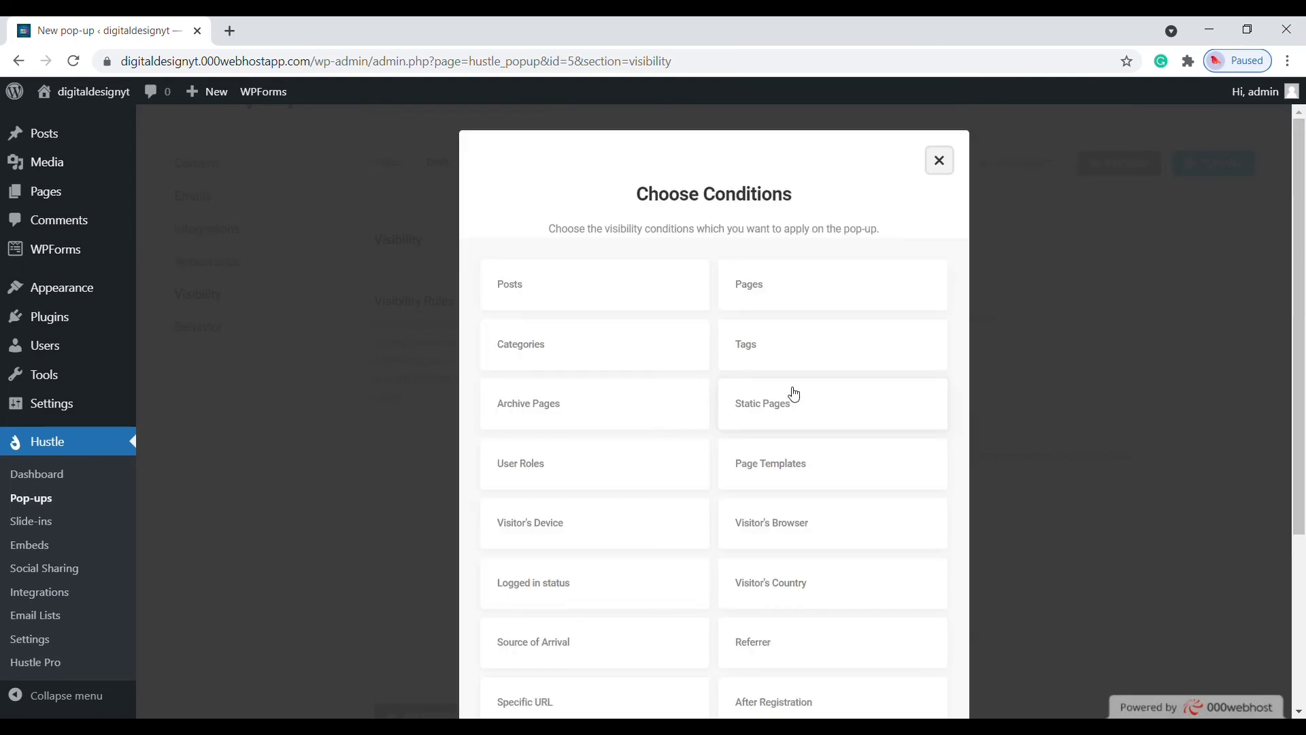
{"action": "left_click", "coordinate": [797, 302]}
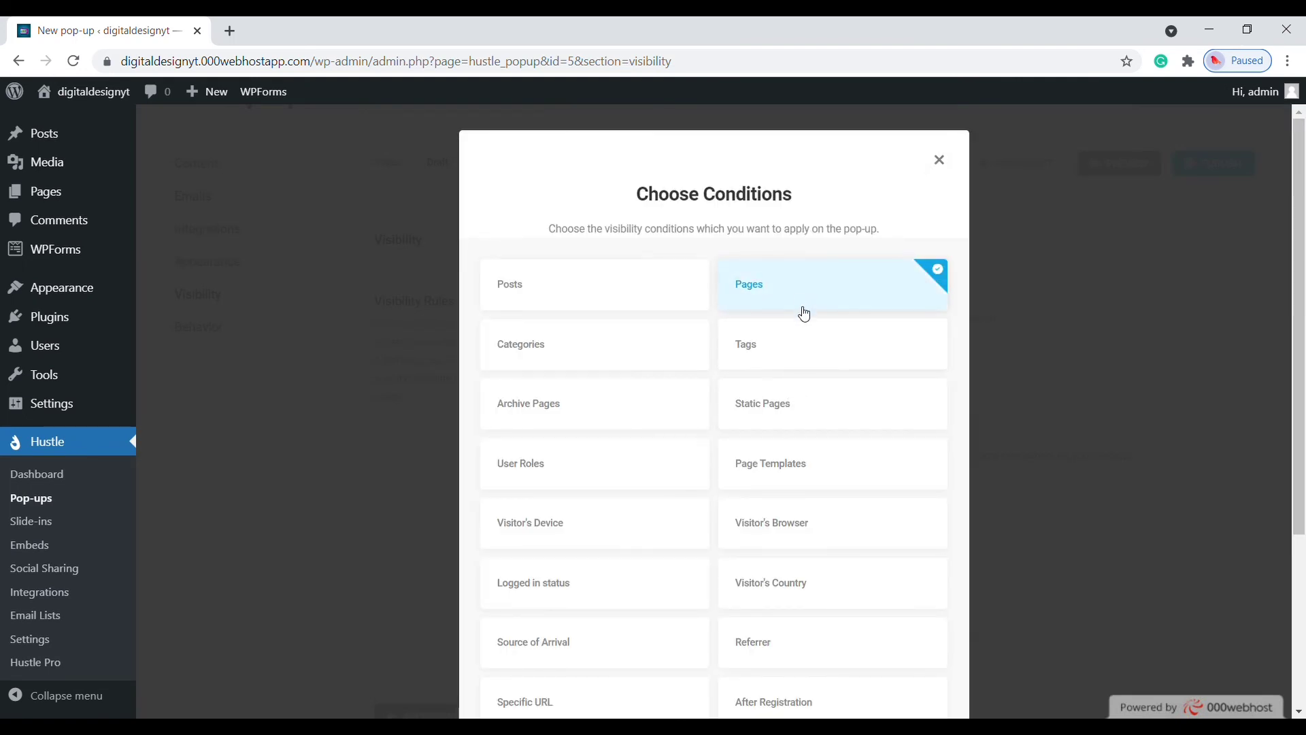
{"action": "scroll", "coordinate": [803, 317], "scroll_direction": "down", "scroll_amount": 4}
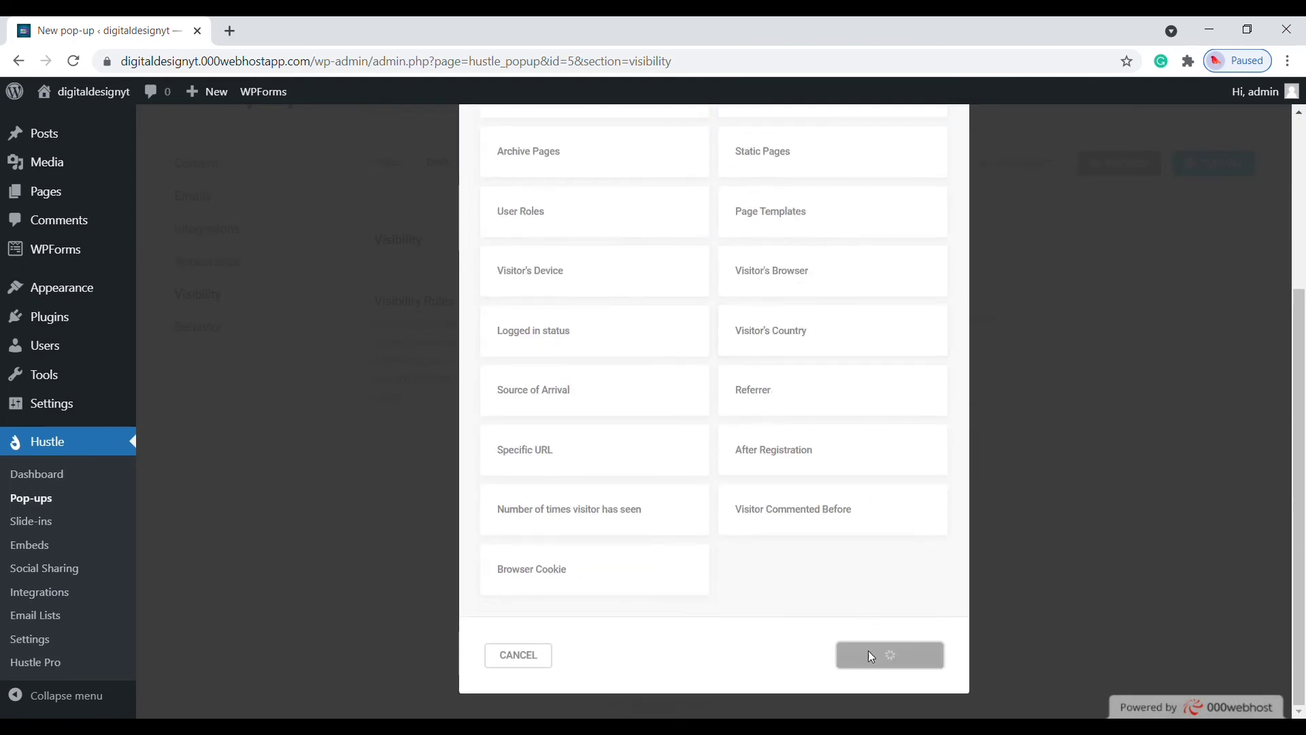
{"action": "scroll", "coordinate": [843, 565], "scroll_direction": "down", "scroll_amount": 2}
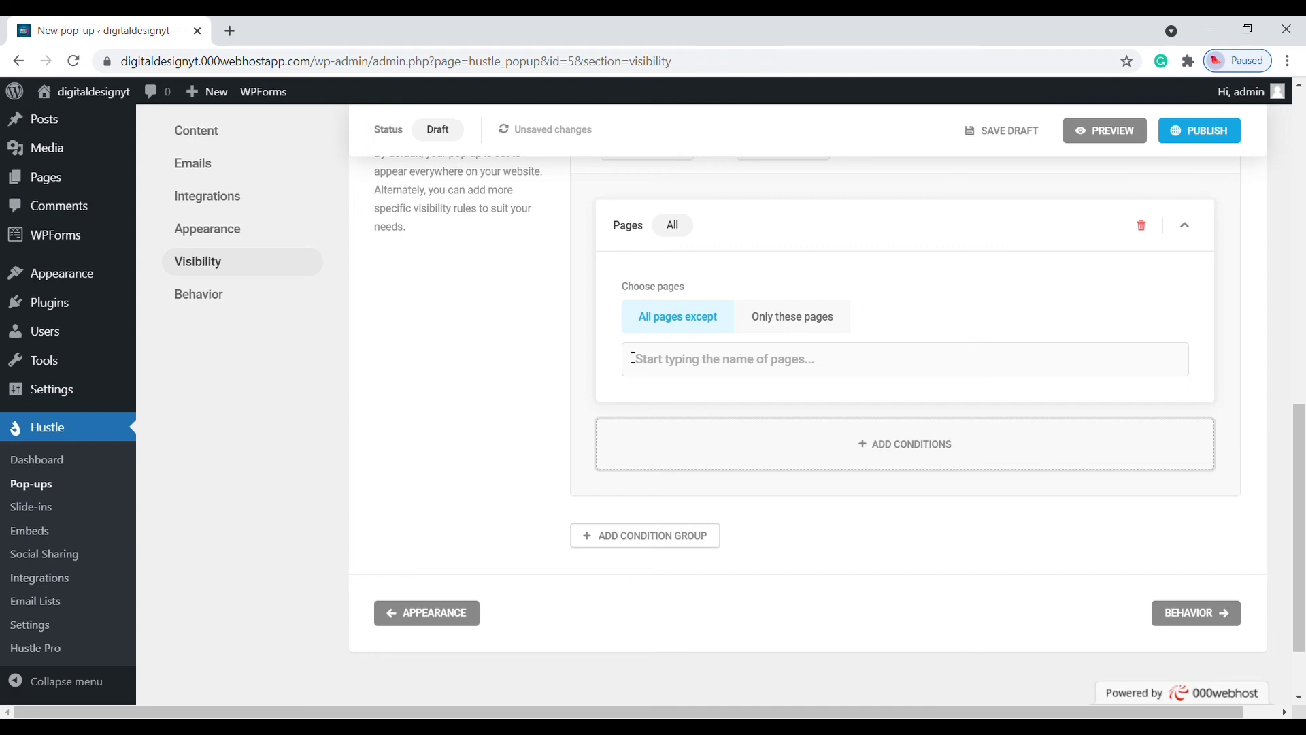
Step: Open Behavior and confirm the Time trigger fires immediately with a 0-second delay
{"action": "left_click", "coordinate": [215, 307]}
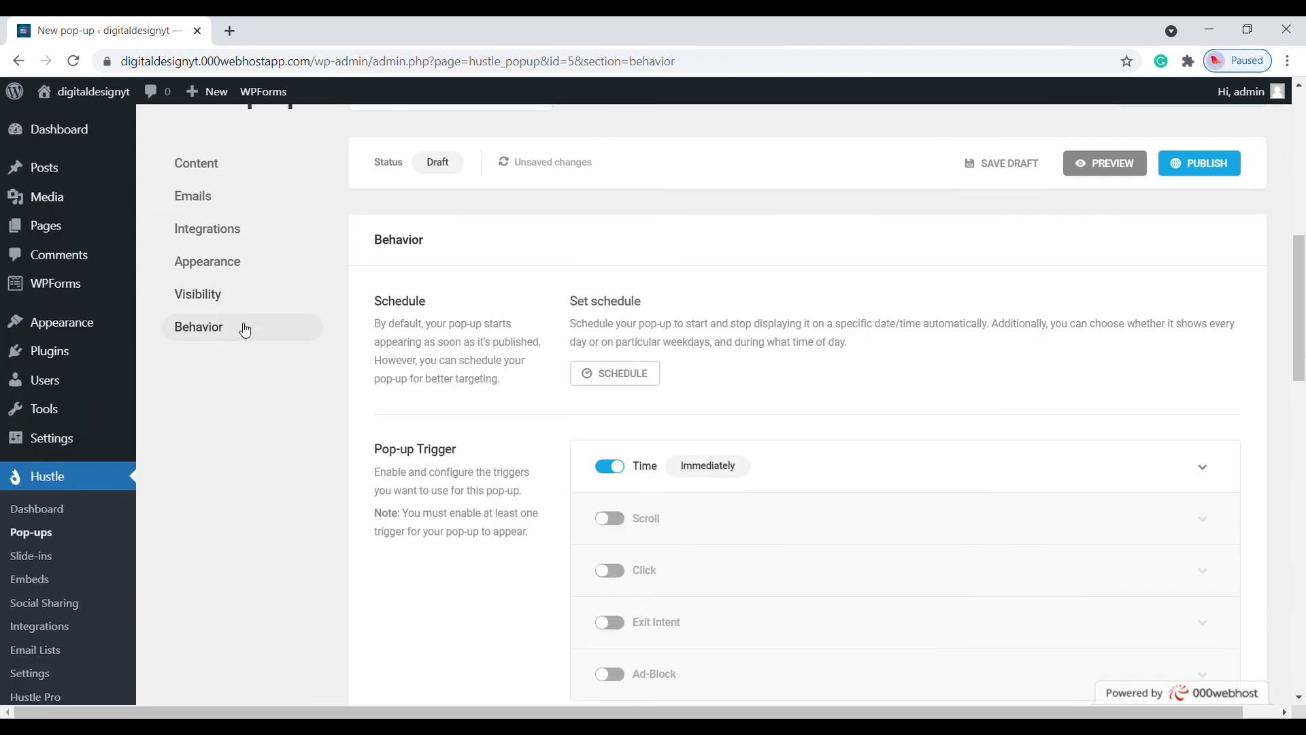
{"action": "scroll", "coordinate": [732, 399], "scroll_direction": "down", "scroll_amount": 1}
{"action": "left_click", "coordinate": [788, 386]}
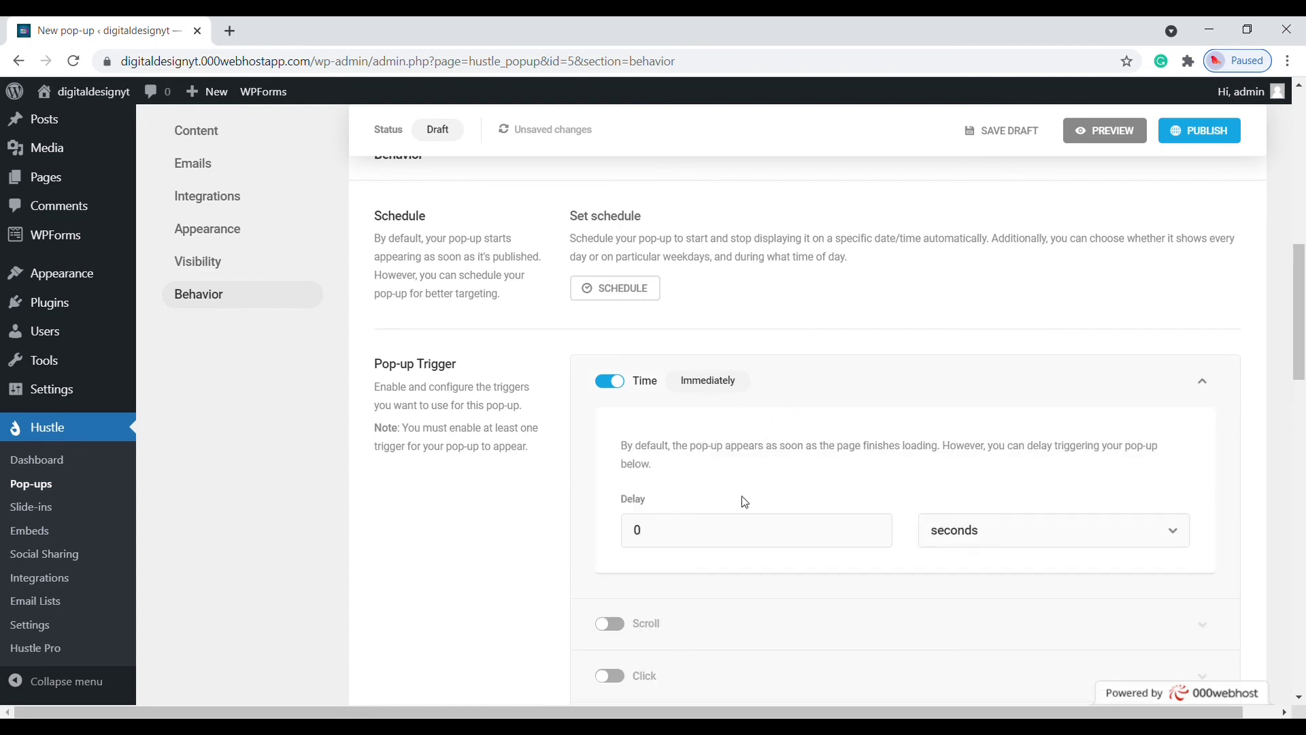
{"action": "left_click", "coordinate": [734, 540]}
{"action": "left_click", "coordinate": [952, 391]}
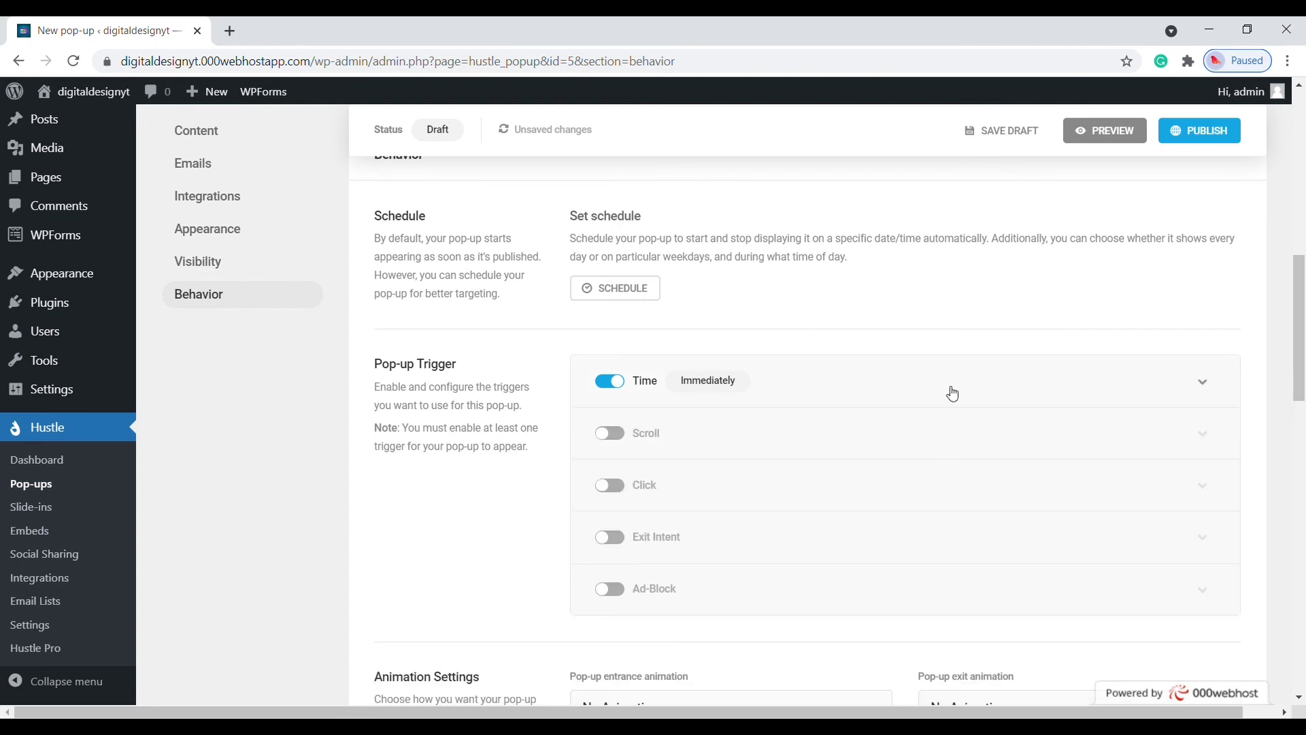
{"action": "scroll", "coordinate": [954, 394], "scroll_direction": "down", "scroll_amount": 6}
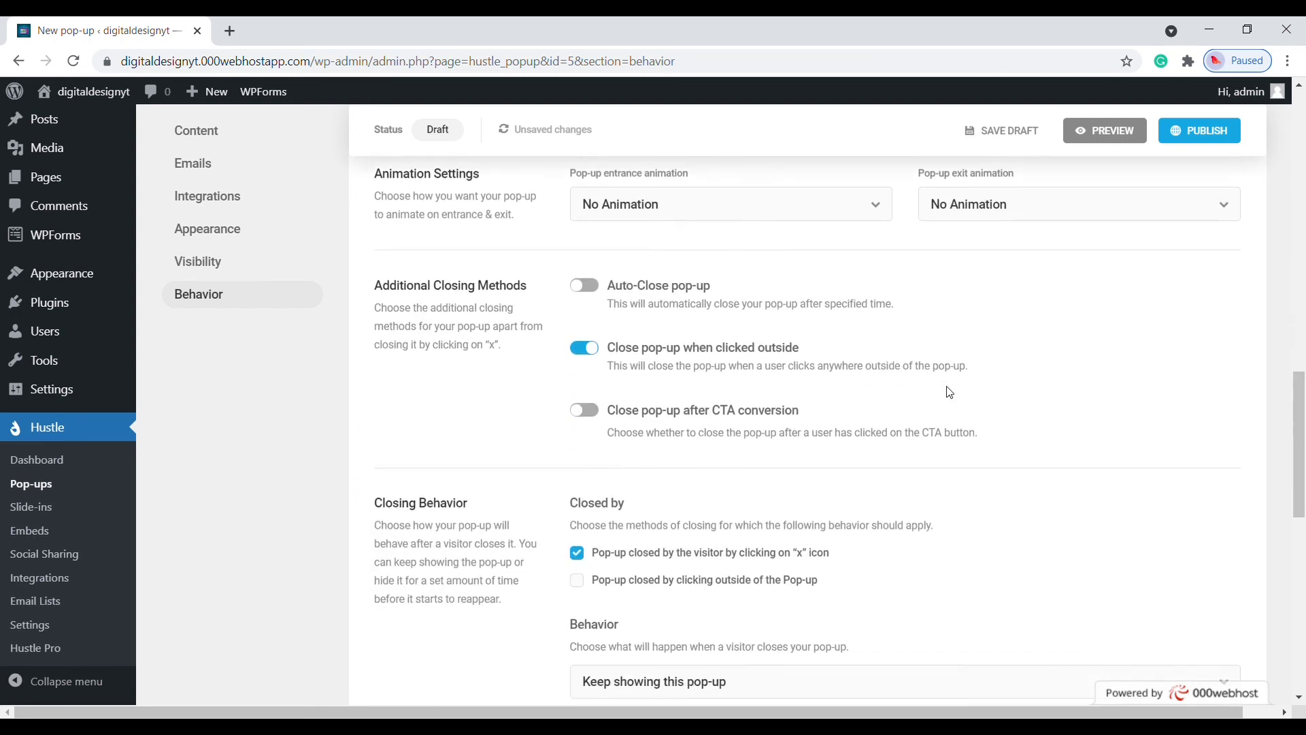
{"action": "scroll", "coordinate": [951, 392], "scroll_direction": "down", "scroll_amount": 6}
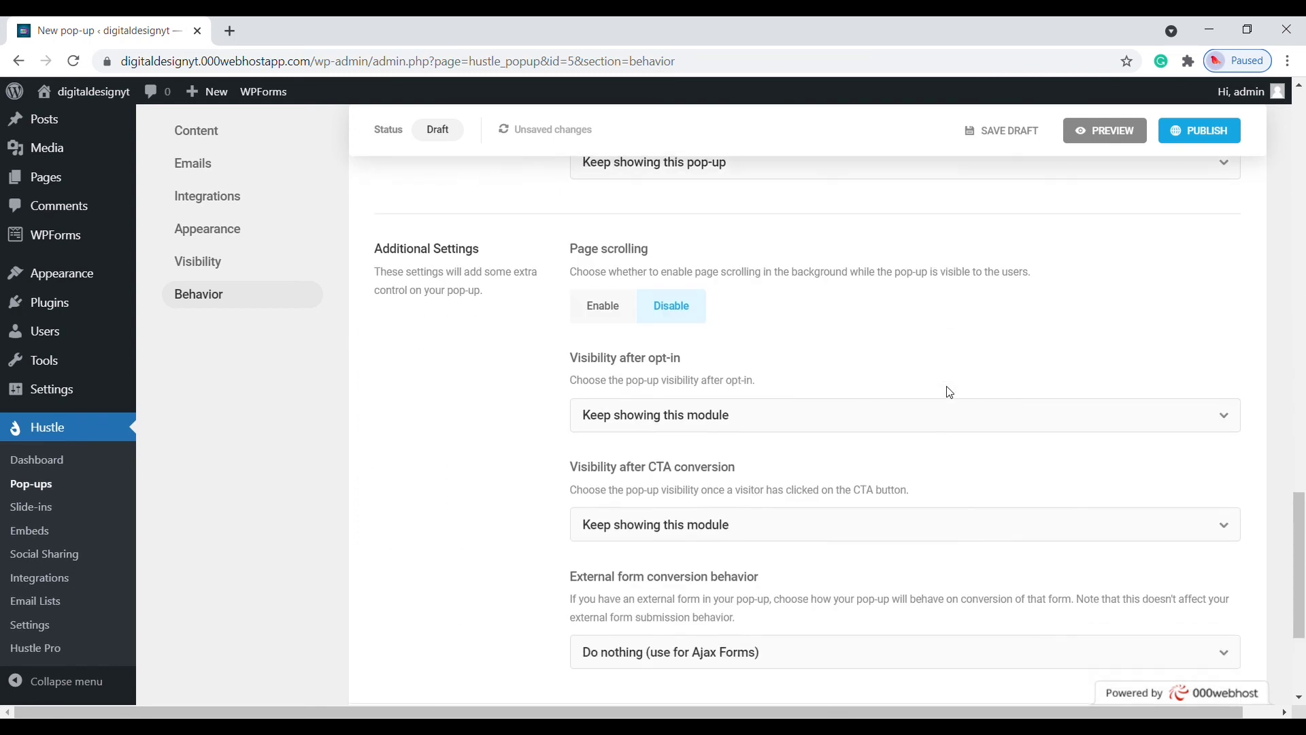
{"action": "scroll", "coordinate": [950, 393], "scroll_direction": "down", "scroll_amount": 3}
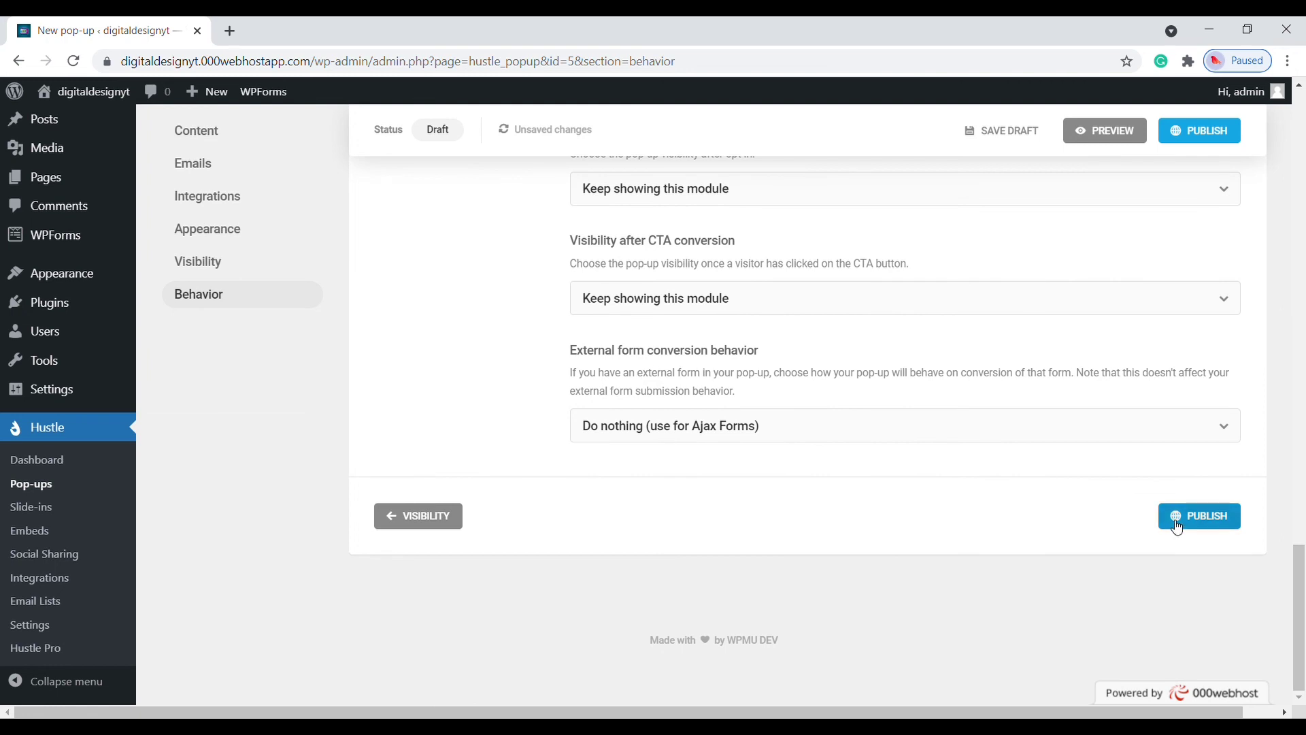
Step: Publish the Christmas Sale pop-up and dismiss the Ready to go! confirmation
{"action": "left_click", "coordinate": [1183, 527]}
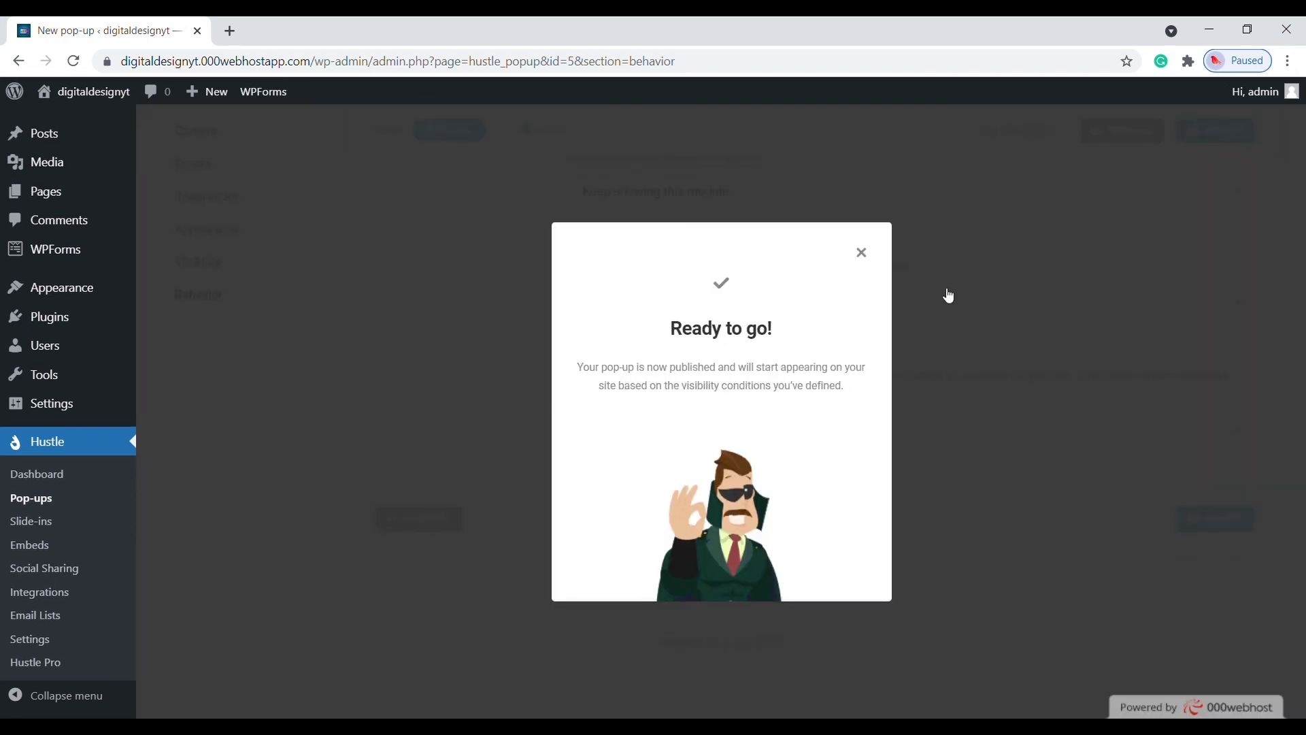
{"action": "left_click", "coordinate": [863, 253]}
{"action": "scroll", "coordinate": [960, 297], "scroll_direction": "up", "scroll_amount": 7}
{"action": "scroll", "coordinate": [966, 297], "scroll_direction": "up", "scroll_amount": 10}
{"action": "scroll", "coordinate": [965, 297], "scroll_direction": "down", "scroll_amount": 4}
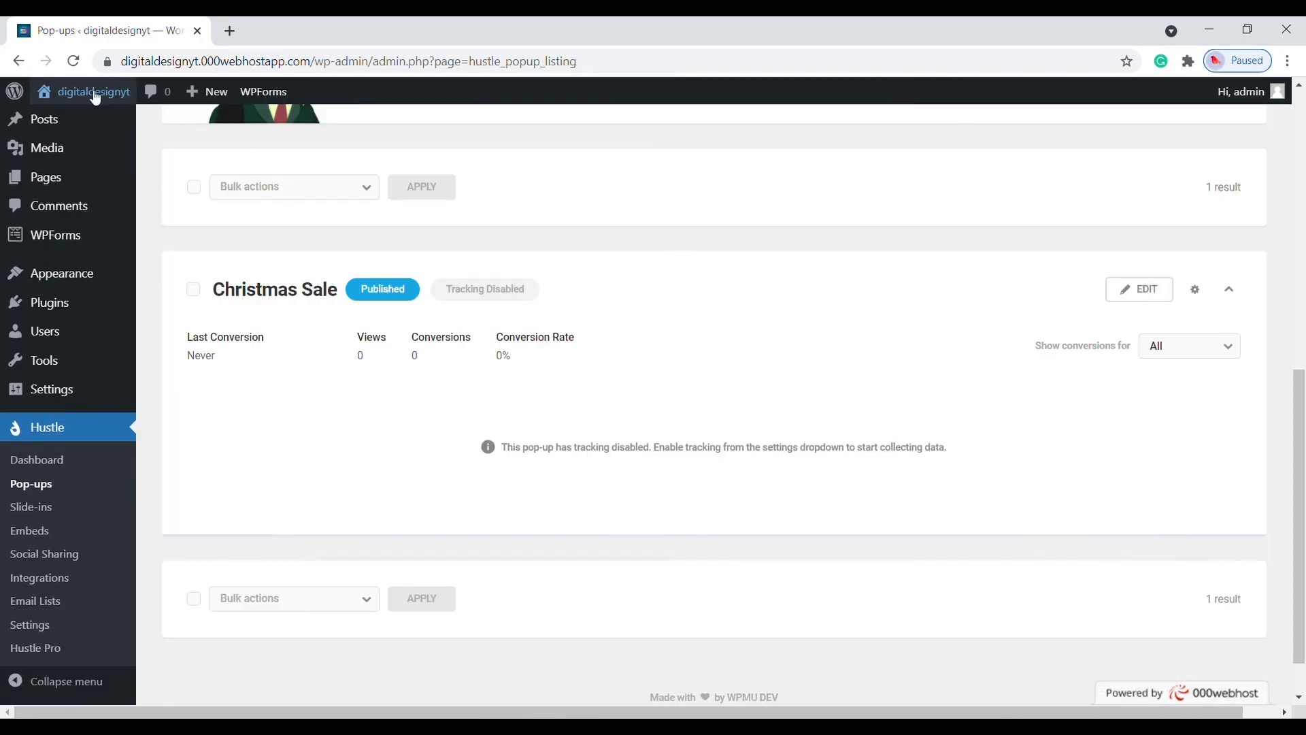
{"action": "mouse_move", "coordinate": [88, 94]}
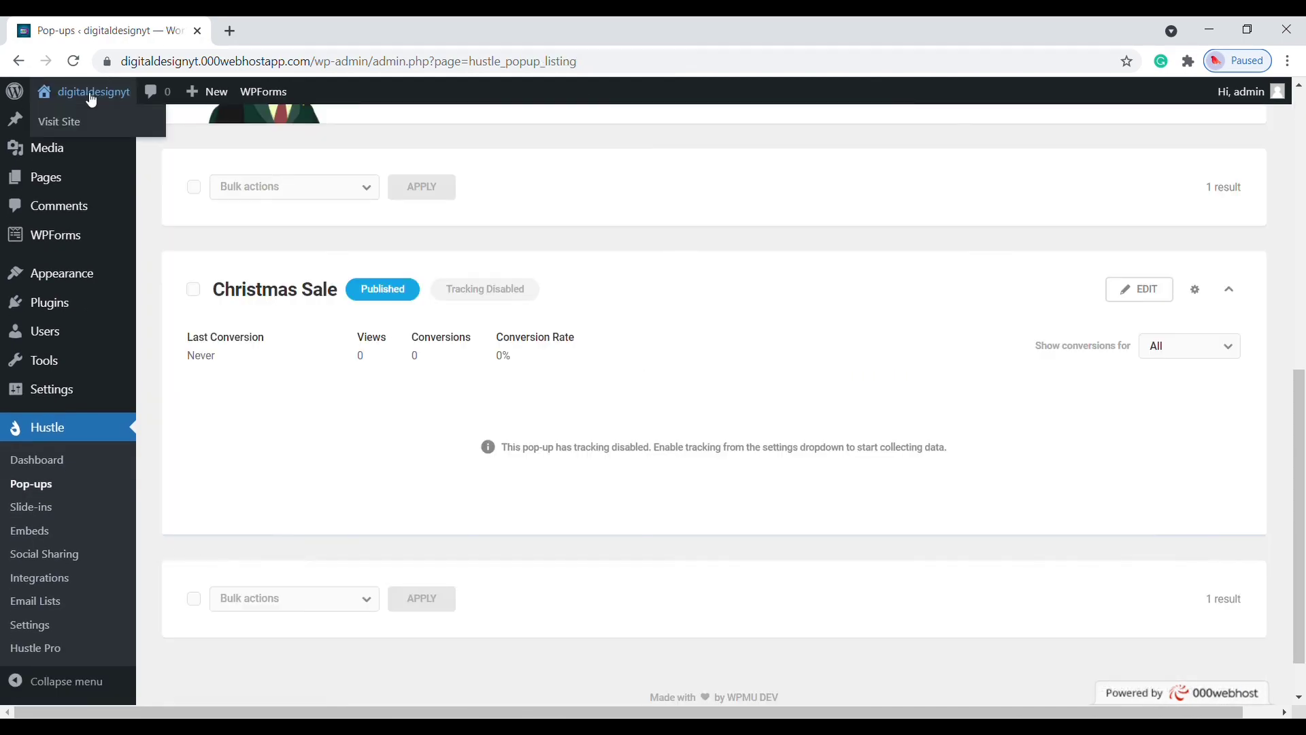
Step: View the live home page in a new tab, showing the Upto 80% Offer email opt-in pop-up
{"action": "middle_click", "coordinate": [96, 131]}
{"action": "left_click", "coordinate": [274, 42]}
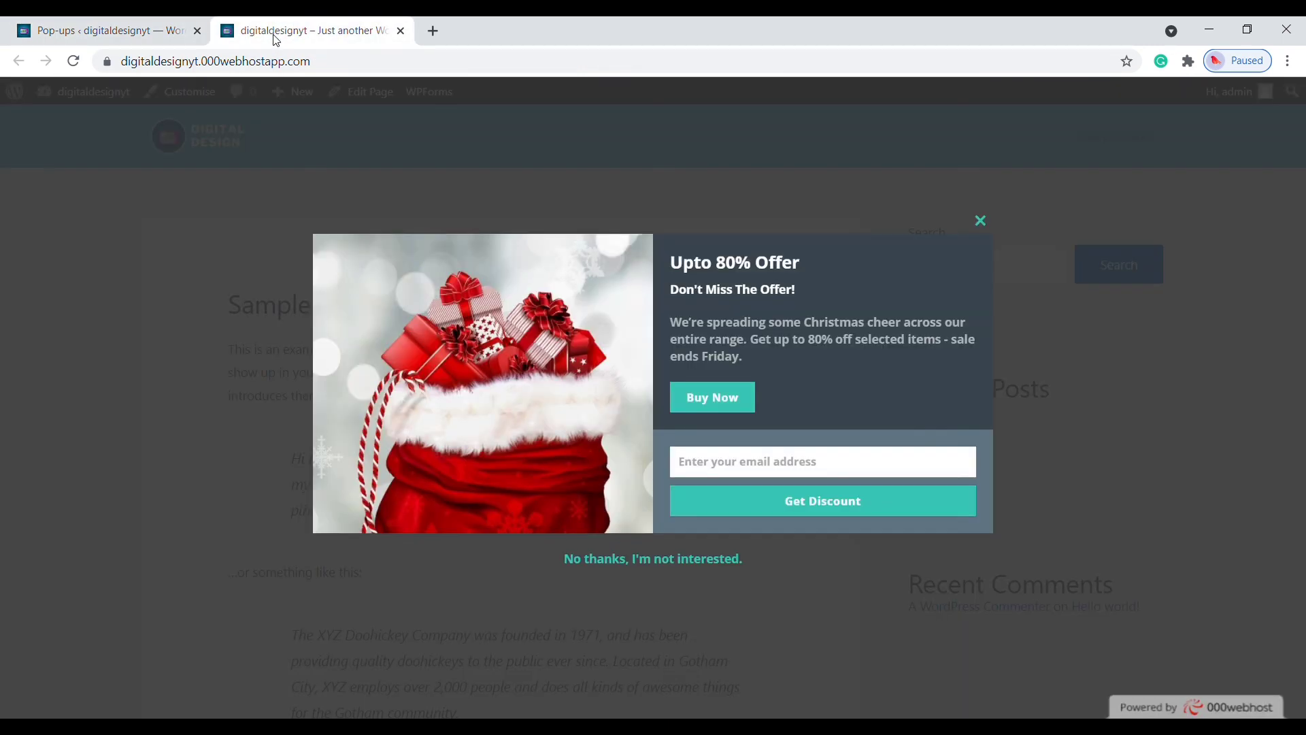